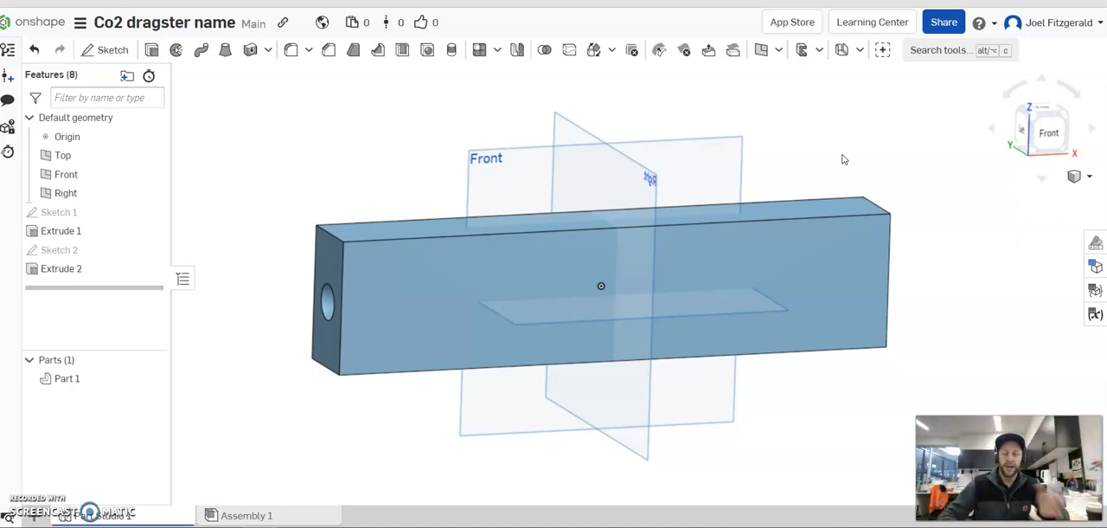
{"action": "right_click_drag", "start_coordinate": [696, 115], "coordinate": [682, 119]}
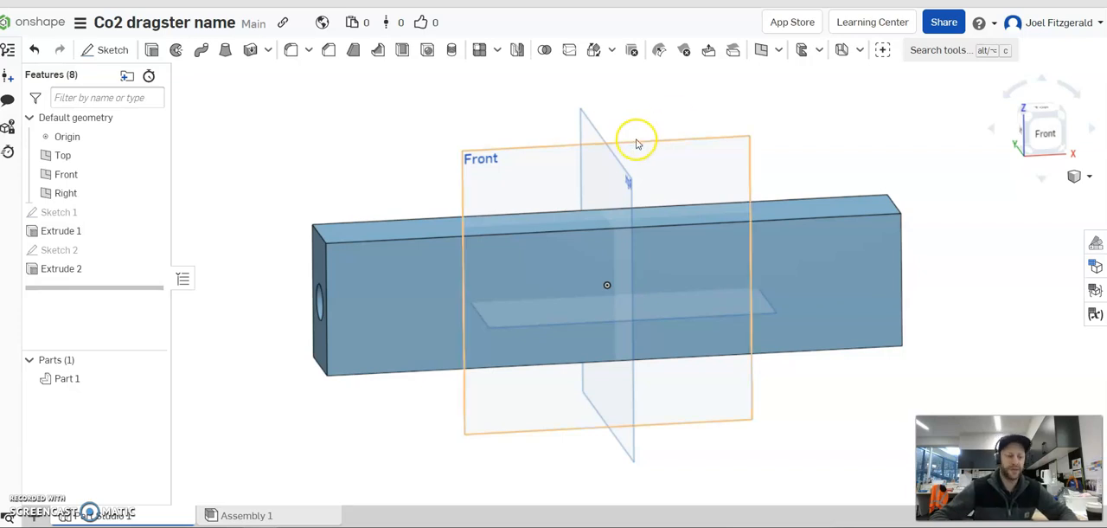
{"action": "right_click_drag", "start_coordinate": [746, 124], "coordinate": [732, 128]}
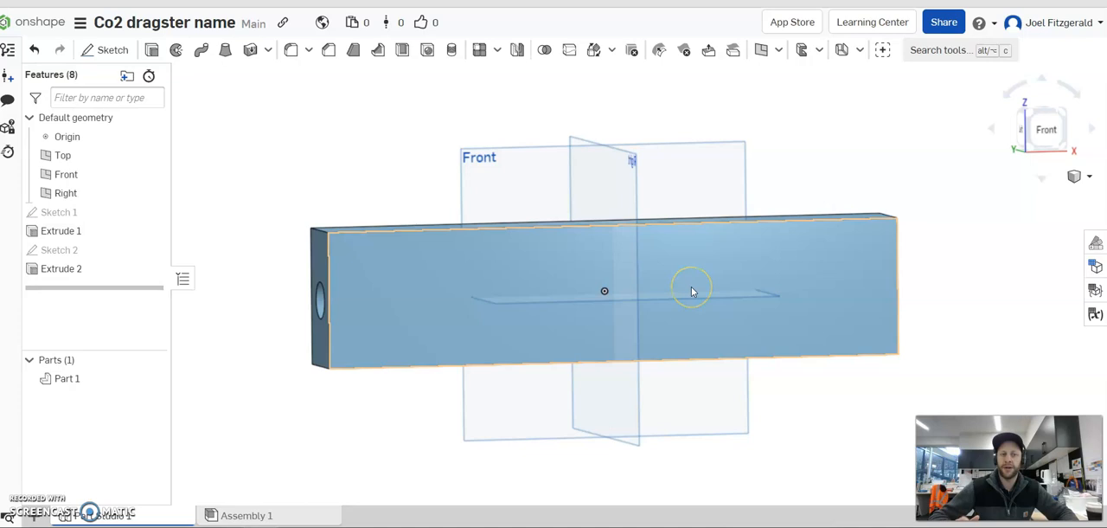
{"action": "right_click_drag", "start_coordinate": [805, 183], "coordinate": [437, 198]}
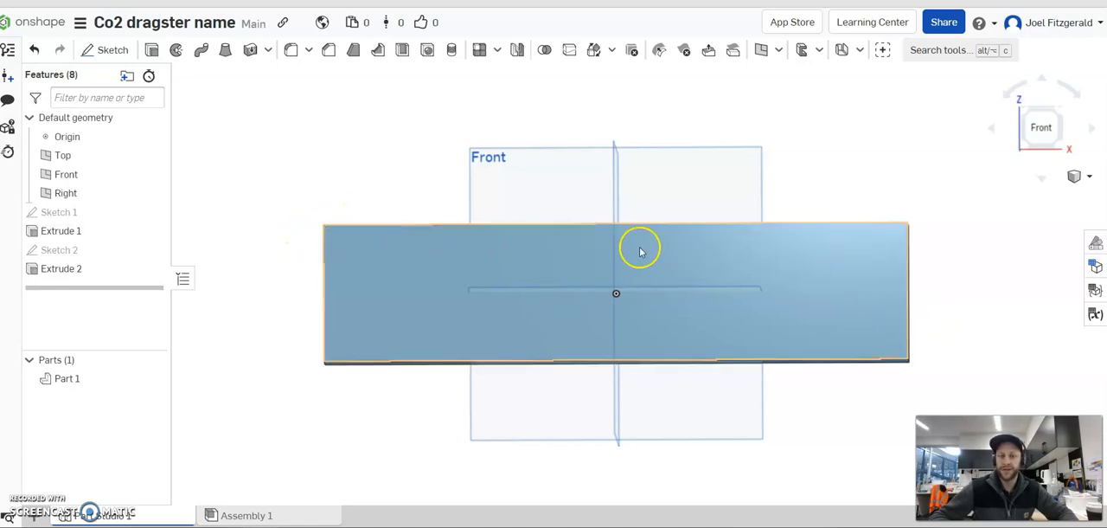
{"action": "mouse_move", "coordinate": [418, 155]}
{"action": "right_mouse_down"}
{"action": "mouse_move", "coordinate": [416, 134]}
{"action": "mouse_move", "coordinate": [443, 141]}
{"action": "mouse_move", "coordinate": [418, 144]}
{"action": "right_mouse_up"}
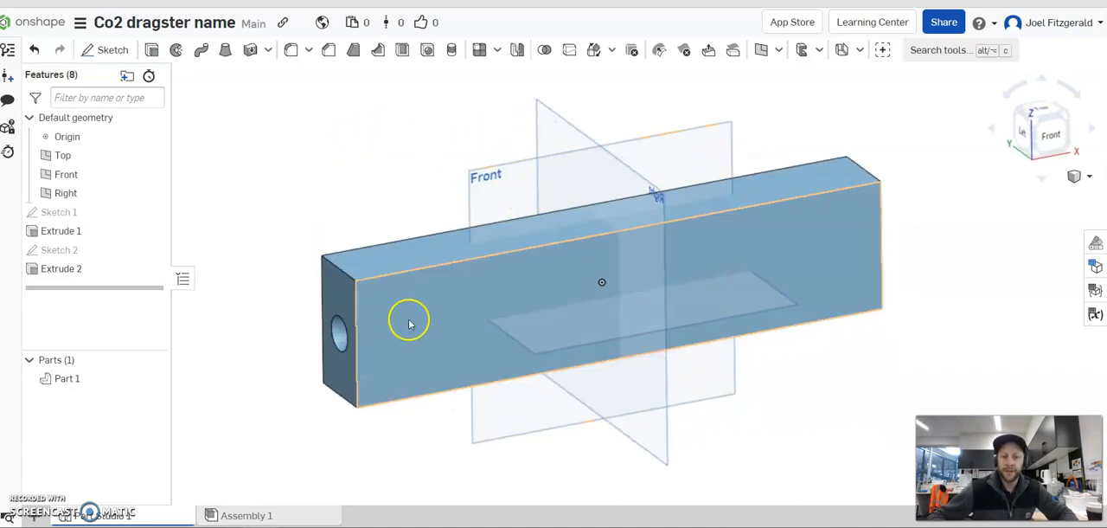
{"action": "left_click", "coordinate": [847, 264]}
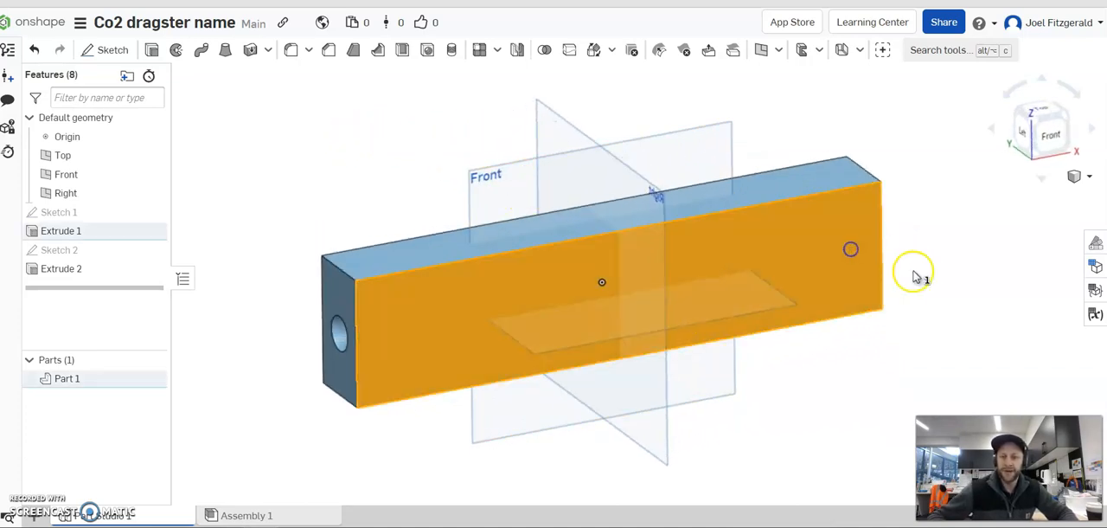
{"action": "left_click", "coordinate": [302, 183]}
{"action": "right_click_drag", "start_coordinate": [382, 206], "coordinate": [377, 199]}
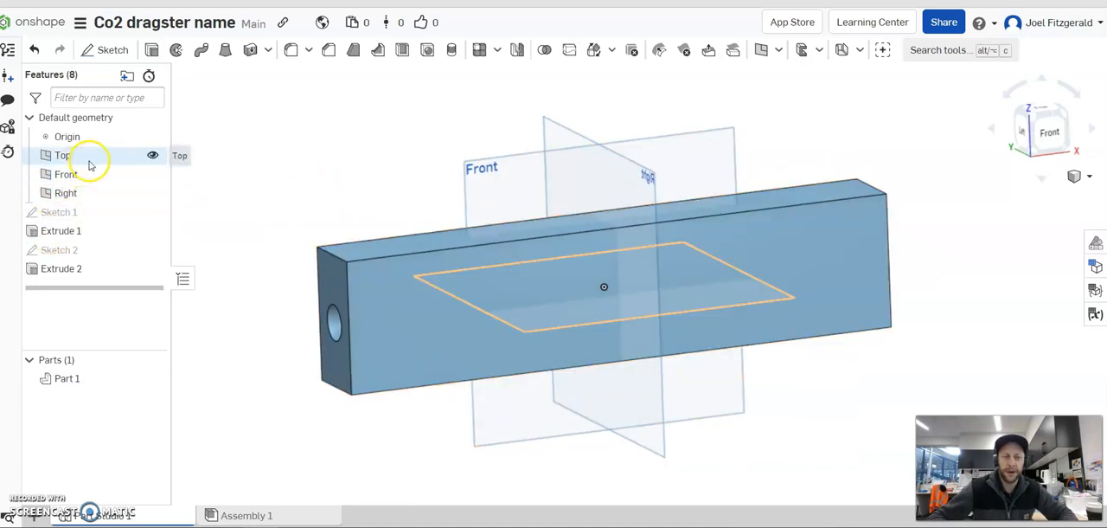
Hide the Top, Front and Right planes and the origin so only the block is displayed.
{"action": "left_click", "coordinate": [153, 155]}
{"action": "left_click", "coordinate": [152, 174]}
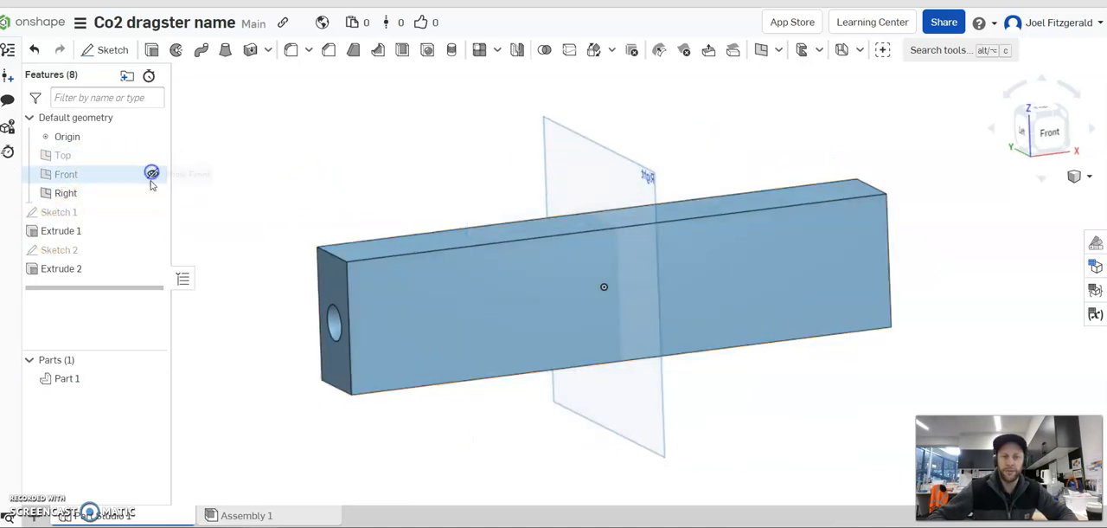
{"action": "left_click", "coordinate": [153, 193]}
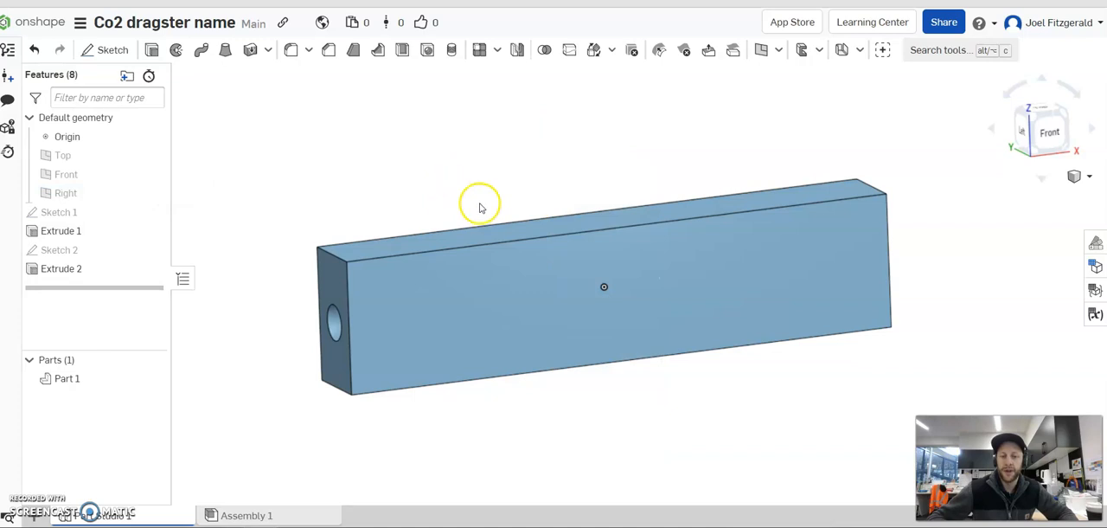
{"action": "right_click_drag", "start_coordinate": [549, 212], "coordinate": [532, 193]}
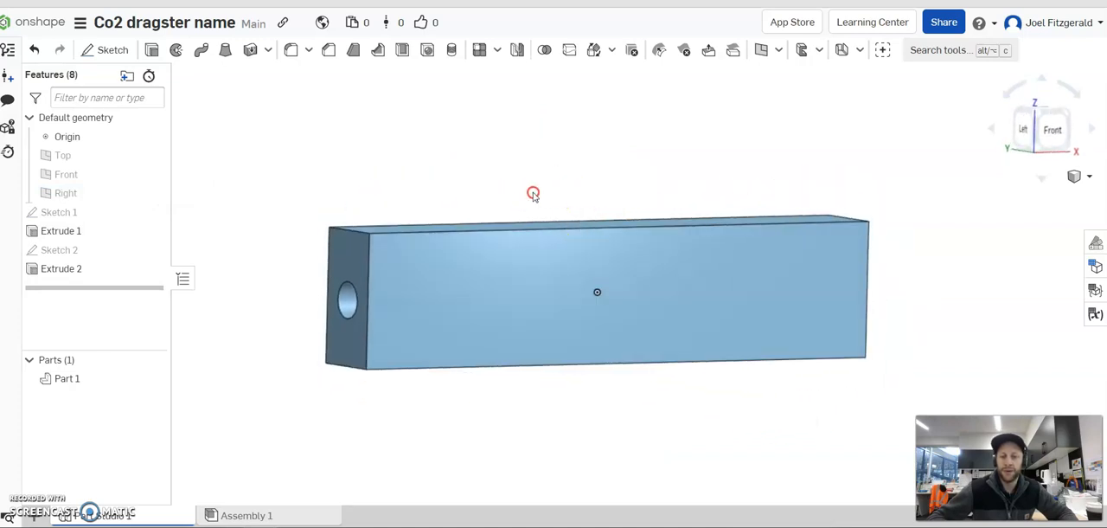
{"action": "left_click", "coordinate": [152, 136]}
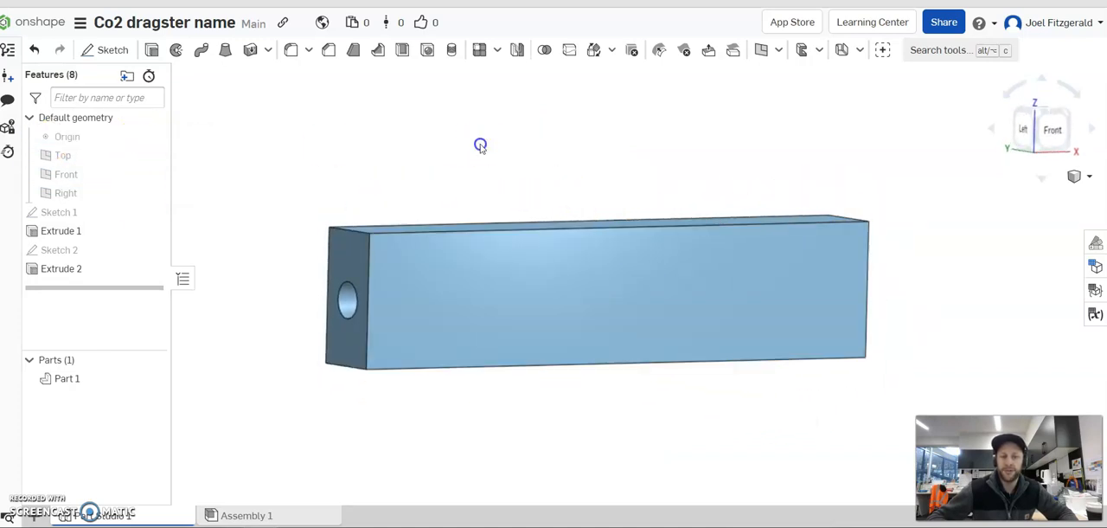
Start a new sketch on the block's long front side face and move the sketch dialog clear of the block.
{"action": "right_click_drag", "start_coordinate": [666, 193], "coordinate": [645, 208]}
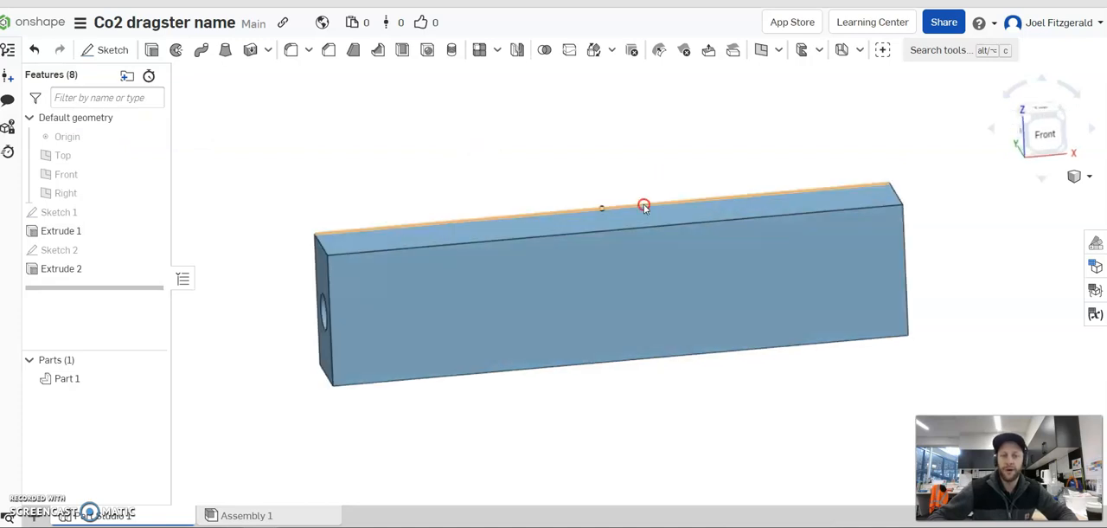
{"action": "left_click", "coordinate": [105, 50]}
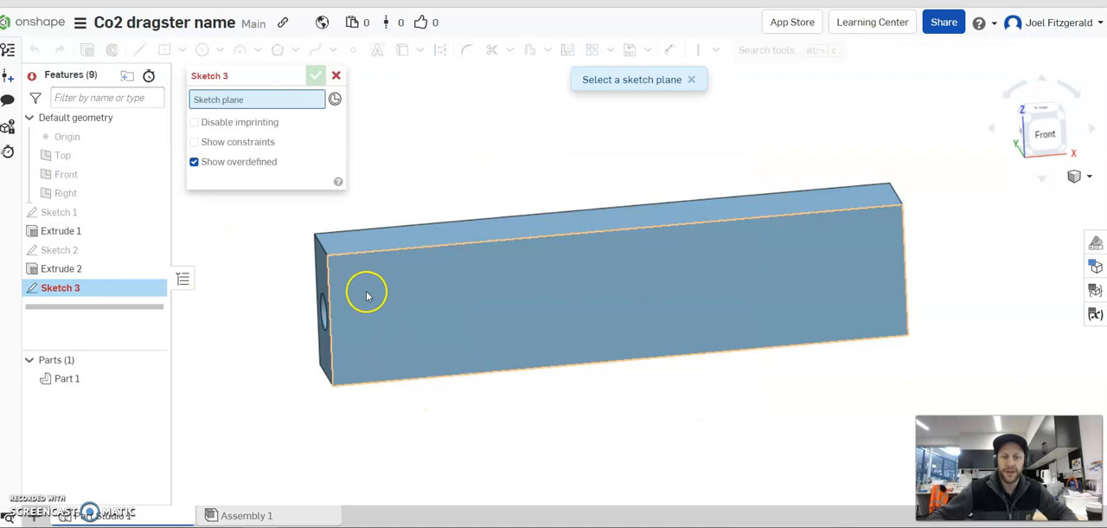
{"action": "left_click", "coordinate": [416, 299]}
{"action": "mouse_move", "coordinate": [332, 306]}
{"action": "right_mouse_down"}
{"action": "mouse_move", "coordinate": [344, 266]}
{"action": "mouse_move", "coordinate": [335, 263]}
{"action": "right_mouse_up"}
{"action": "right_click_drag", "start_coordinate": [779, 317], "coordinate": [727, 314]}
{"action": "mouse_move", "coordinate": [684, 280]}
{"action": "right_mouse_down"}
{"action": "mouse_move", "coordinate": [672, 282]}
{"action": "mouse_move", "coordinate": [690, 283]}
{"action": "right_mouse_up"}
{"action": "scroll", "coordinate": [620, 350], "scroll_direction": "up", "scroll_amount": 2}
{"action": "scroll", "coordinate": [620, 350], "scroll_direction": "up", "scroll_amount": 1}
{"action": "scroll", "coordinate": [391, 221], "scroll_direction": "down", "scroll_amount": 1}
{"action": "right_click_drag", "start_coordinate": [404, 250], "coordinate": [399, 256]}
{"action": "left_click_drag", "start_coordinate": [253, 77], "coordinate": [107, 77]}
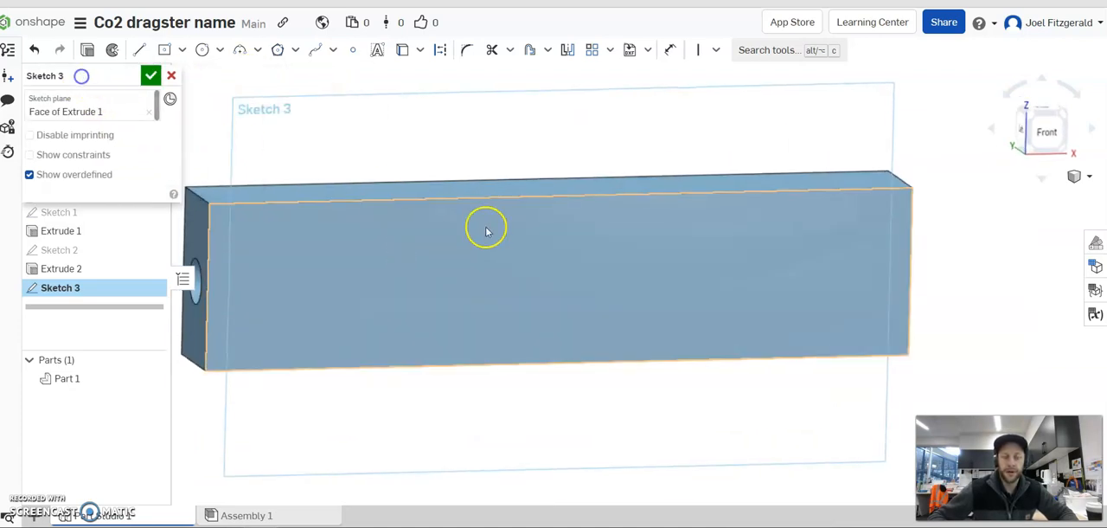
{"action": "right_click_drag", "start_coordinate": [412, 200], "coordinate": [406, 189]}
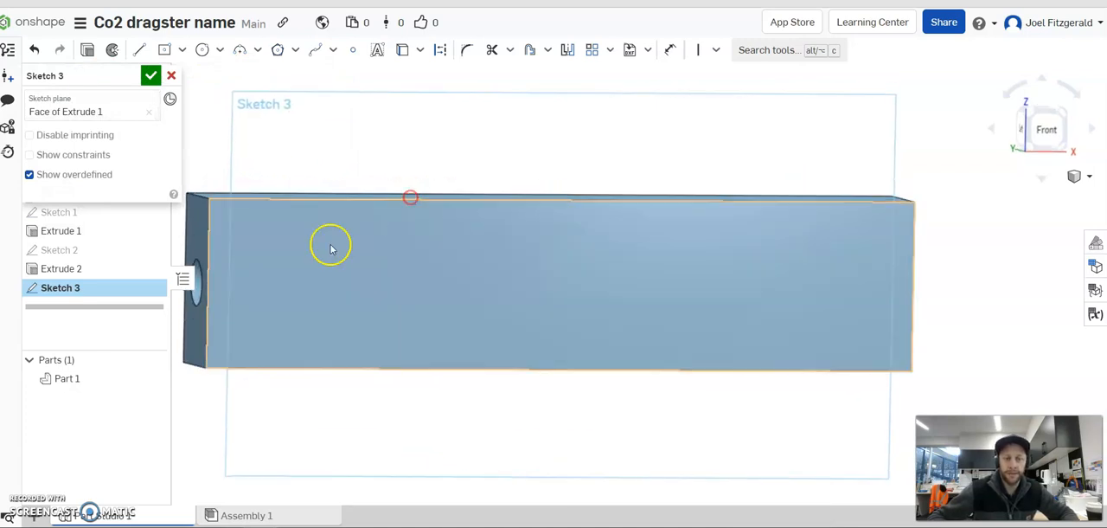
{"action": "right_click_drag", "start_coordinate": [350, 312], "coordinate": [345, 323]}
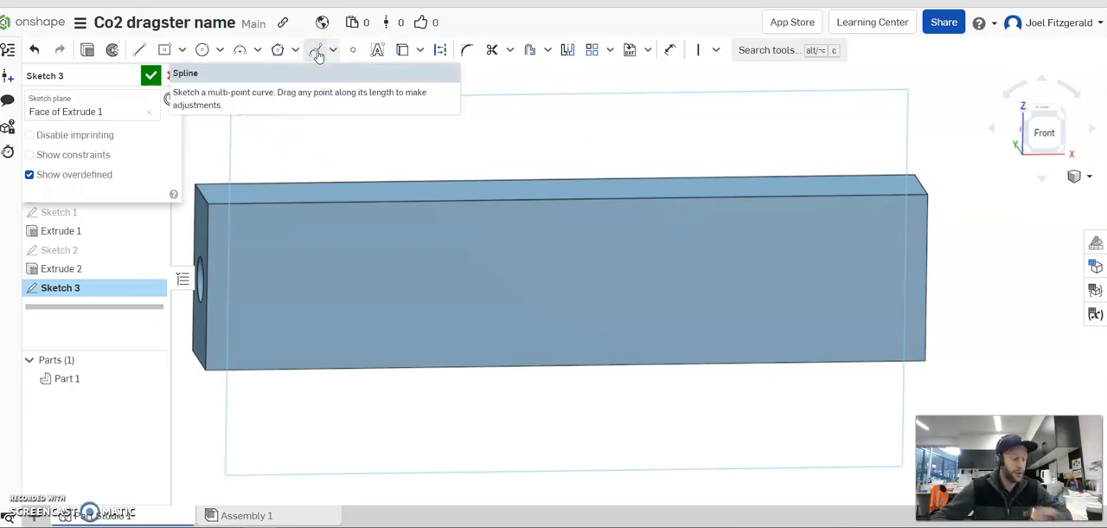
Draw a multi-point spline for the car's side profile from the upper hole-end edge, stepping down to the bottom edge near the opposite end.
{"action": "left_click", "coordinate": [317, 53]}
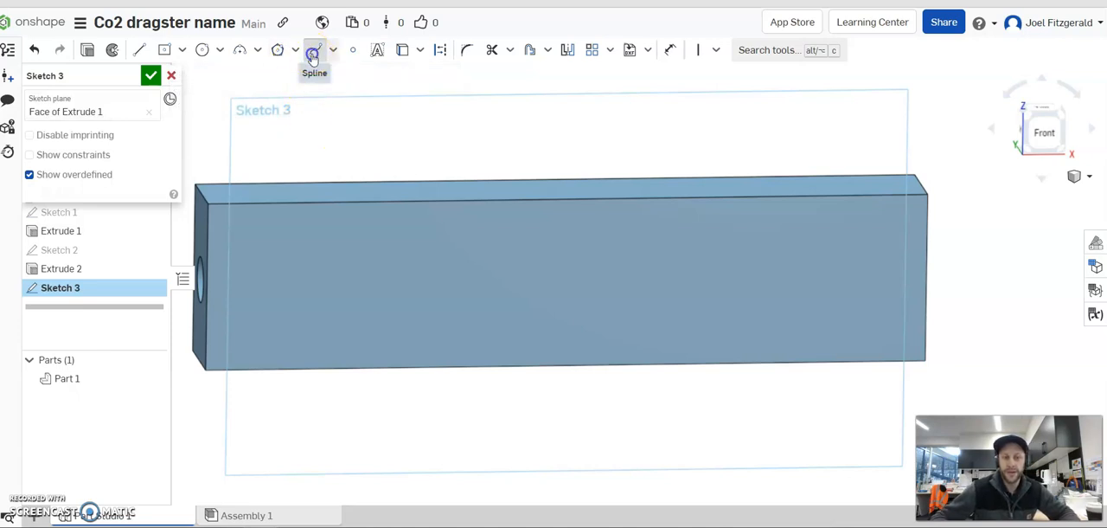
{"action": "scroll", "coordinate": [314, 311], "scroll_direction": "down", "scroll_amount": 2}
{"action": "scroll", "coordinate": [222, 303], "scroll_direction": "up", "scroll_amount": 2}
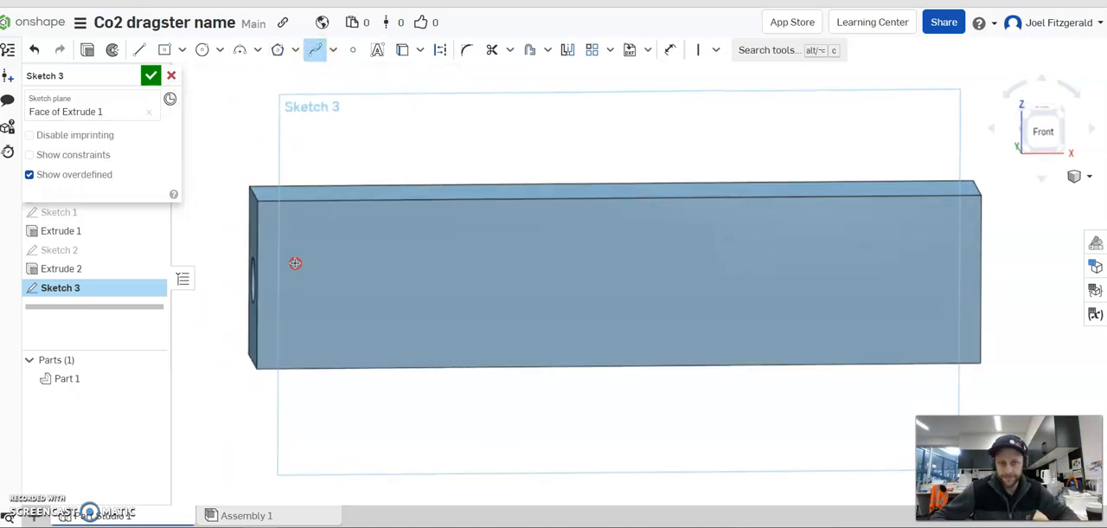
{"action": "scroll", "coordinate": [294, 263], "scroll_direction": "up", "scroll_amount": 2}
{"action": "scroll", "coordinate": [223, 286], "scroll_direction": "down", "scroll_amount": 2}
{"action": "scroll", "coordinate": [222, 306], "scroll_direction": "up", "scroll_amount": 2}
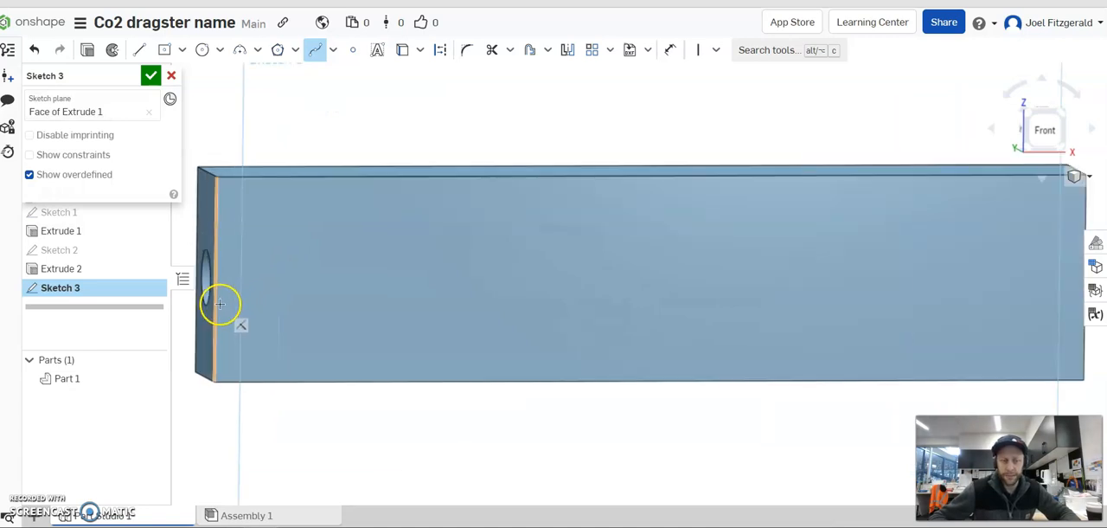
{"action": "left_click", "coordinate": [216, 201]}
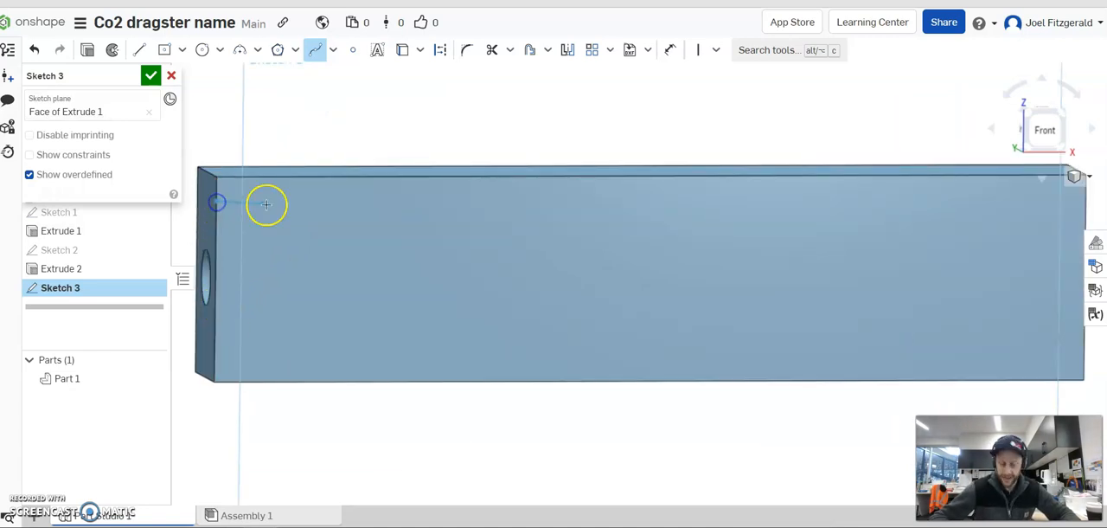
{"action": "left_click", "coordinate": [399, 205]}
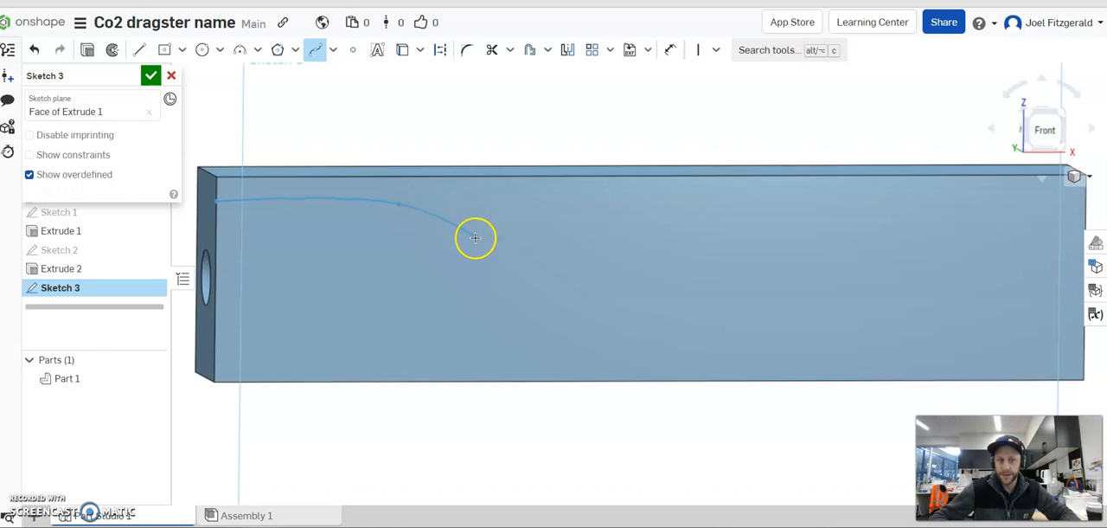
{"action": "left_click", "coordinate": [517, 261]}
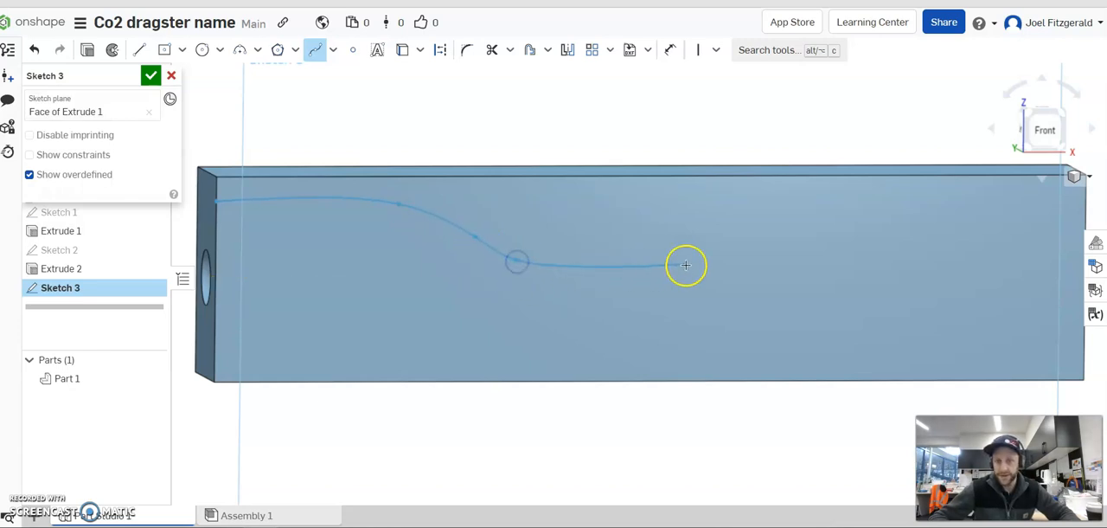
{"action": "left_click", "coordinate": [828, 263]}
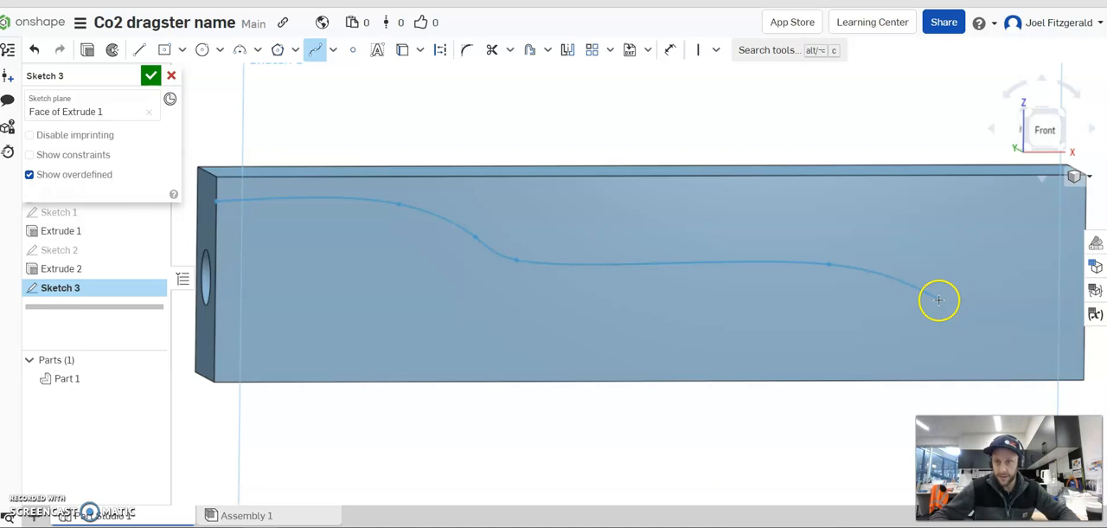
{"action": "left_click", "coordinate": [918, 298]}
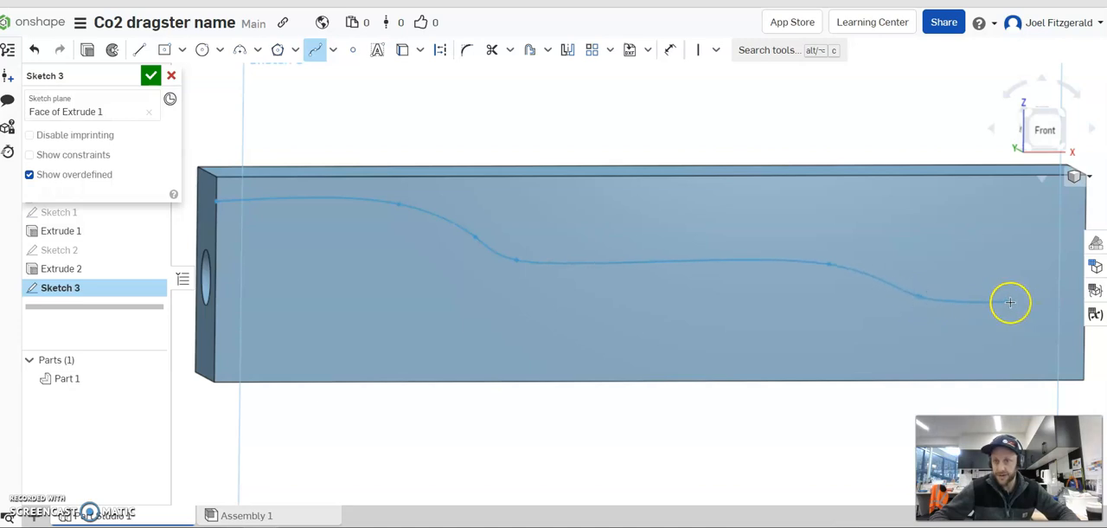
{"action": "double_click", "coordinate": [1071, 377]}
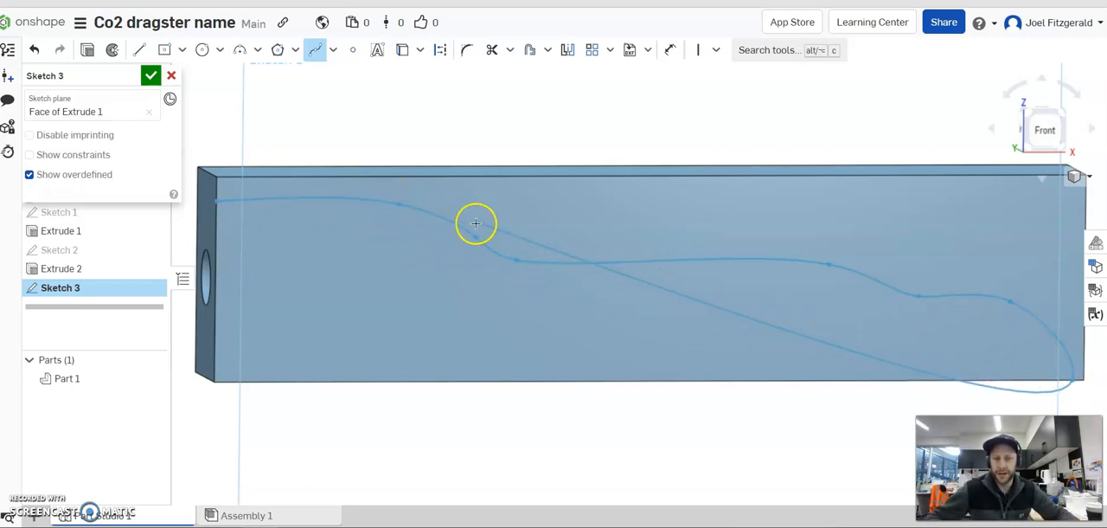
{"action": "scroll", "coordinate": [1072, 390], "scroll_direction": "up", "scroll_amount": 2}
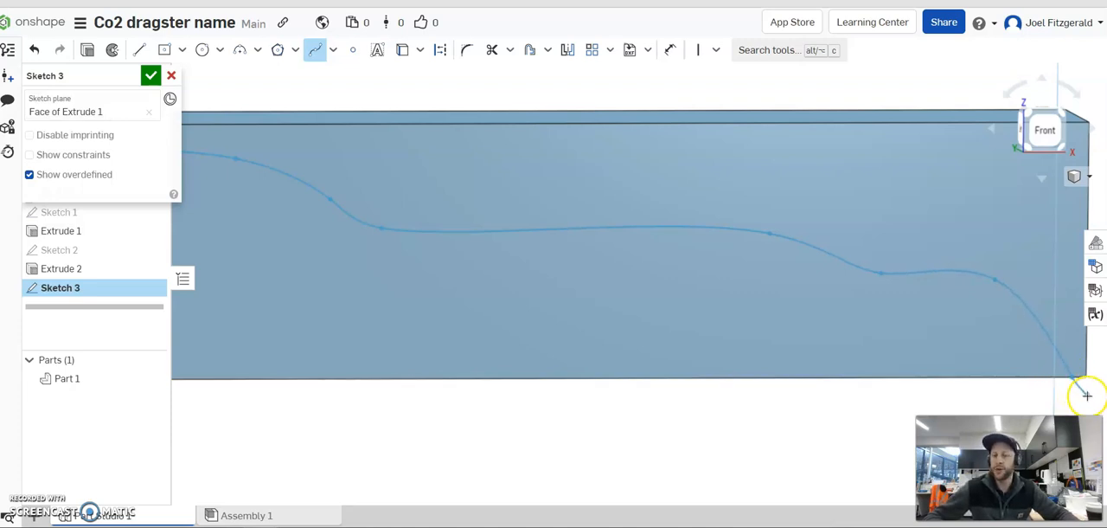
{"action": "key", "text": "Escape"}
{"action": "scroll", "coordinate": [648, 326], "scroll_direction": "down", "scroll_amount": 3}
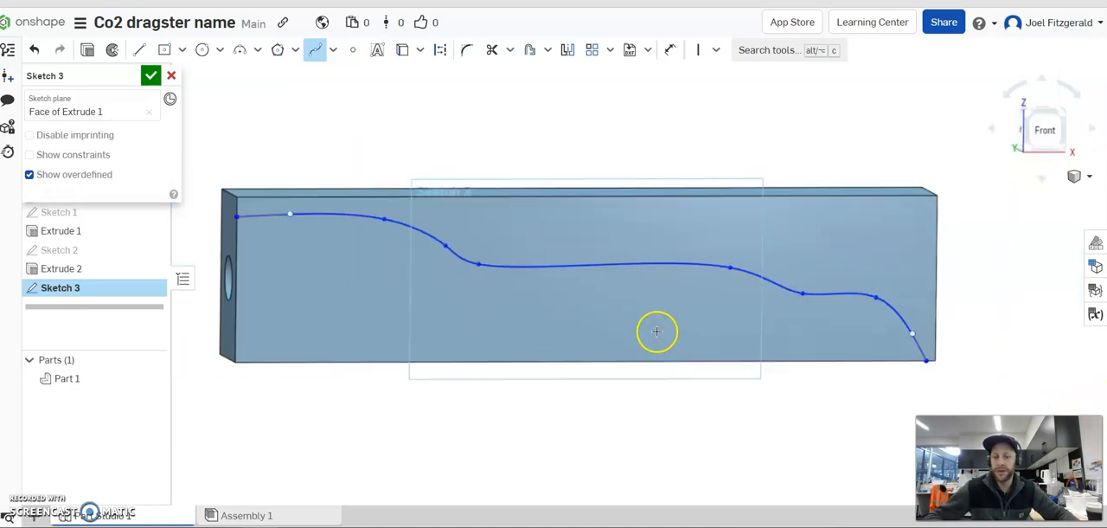
{"action": "scroll", "coordinate": [513, 314], "scroll_direction": "down", "scroll_amount": 2}
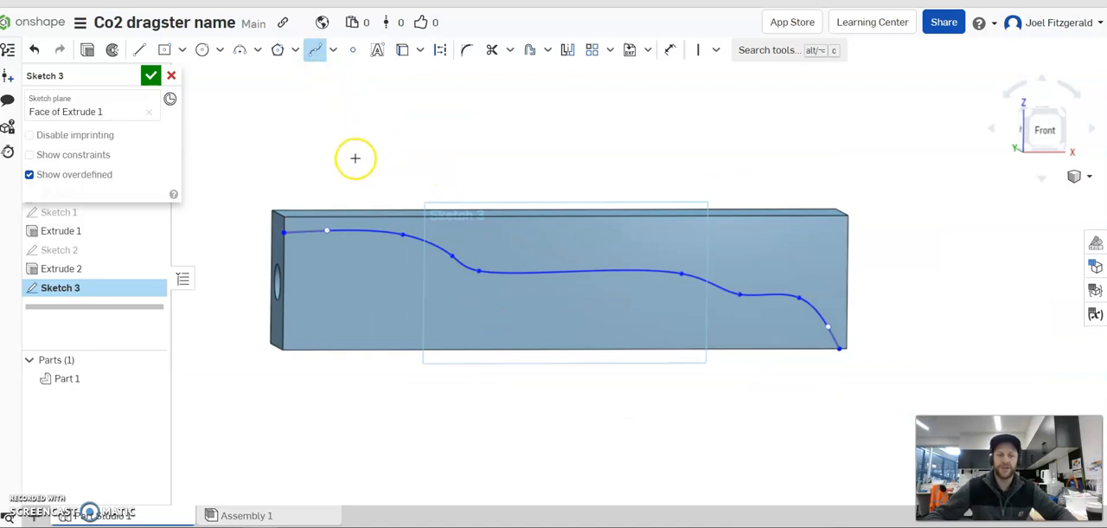
{"action": "key", "text": "Escape"}
Reshape the spline near the hole end by moving its start and first curve points for a gentler slope into the middle section.
{"action": "scroll", "coordinate": [435, 297], "scroll_direction": "up", "scroll_amount": 3}
{"action": "scroll", "coordinate": [450, 300], "scroll_direction": "down", "scroll_amount": 2}
{"action": "key", "text": "n"}
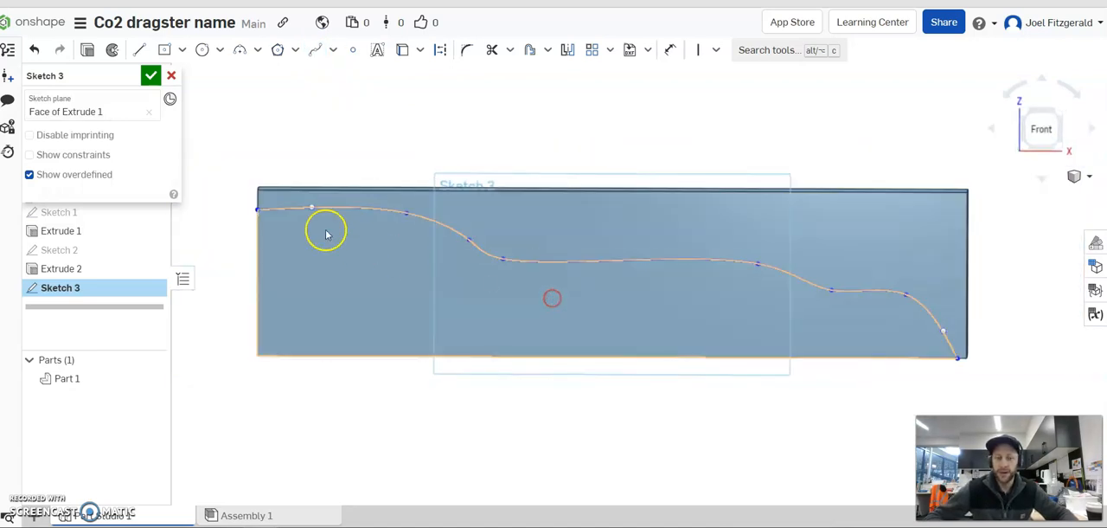
{"action": "mouse_move", "coordinate": [254, 210]}
{"action": "left_mouse_down"}
{"action": "mouse_move", "coordinate": [255, 262]}
{"action": "mouse_move", "coordinate": [257, 213]}
{"action": "left_mouse_up"}
{"action": "mouse_move", "coordinate": [406, 213]}
{"action": "left_mouse_down"}
{"action": "mouse_move", "coordinate": [405, 242]}
{"action": "mouse_move", "coordinate": [397, 218]}
{"action": "left_mouse_up"}
{"action": "mouse_move", "coordinate": [469, 239]}
{"action": "left_mouse_down"}
{"action": "mouse_move", "coordinate": [450, 287]}
{"action": "mouse_move", "coordinate": [470, 252]}
{"action": "mouse_move", "coordinate": [512, 267]}
{"action": "mouse_move", "coordinate": [454, 241]}
{"action": "left_mouse_up"}
{"action": "left_click", "coordinate": [503, 260]}
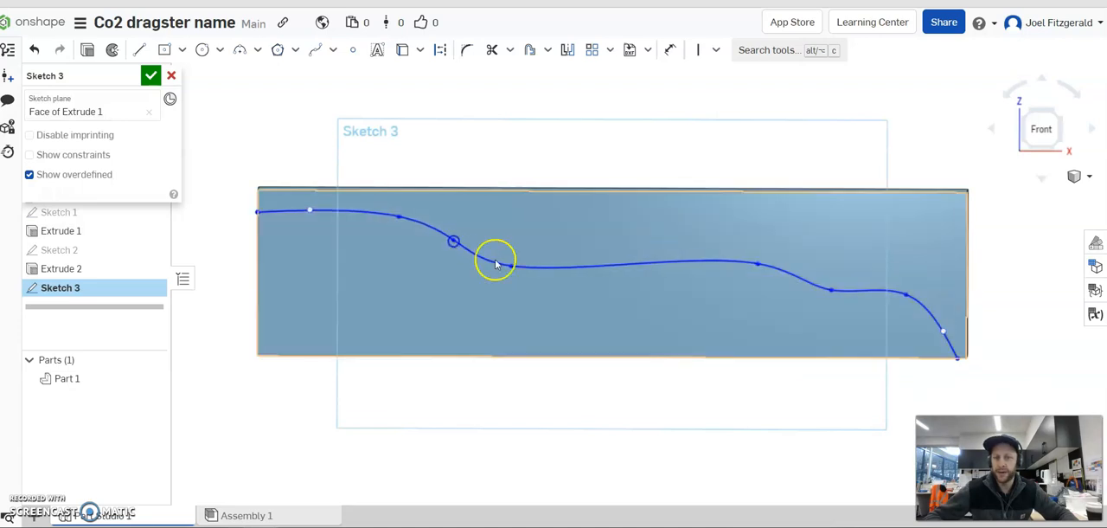
{"action": "left_click_drag", "start_coordinate": [757, 264], "coordinate": [736, 270]}
{"action": "left_click", "coordinate": [592, 166]}
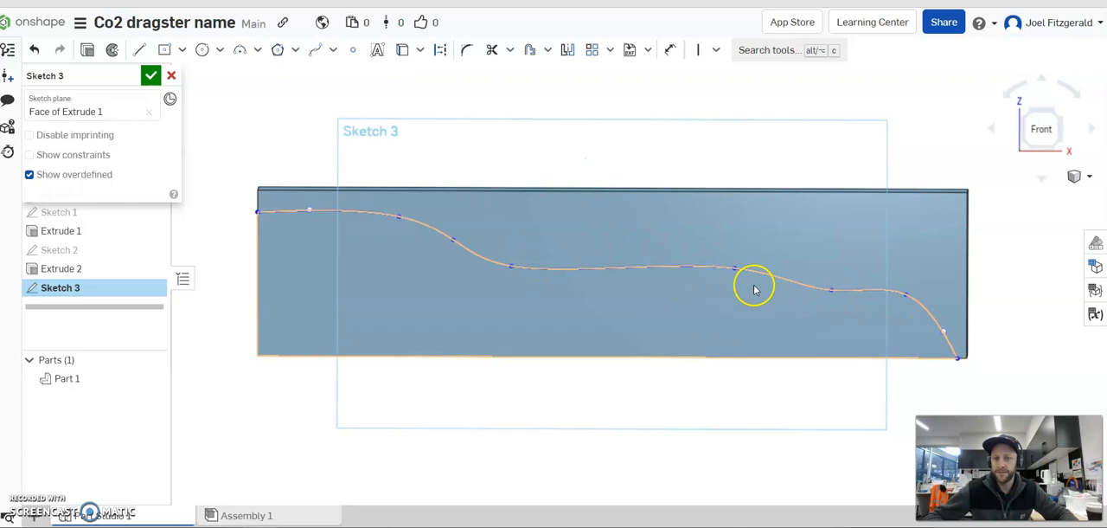
Move the spline's second slope and nose points toward the hole end and round the curve down to its endpoint on the bottom edge.
{"action": "left_click_drag", "start_coordinate": [678, 271], "coordinate": [678, 268]}
{"action": "left_click_drag", "start_coordinate": [831, 290], "coordinate": [831, 292]}
{"action": "left_click_drag", "start_coordinate": [901, 295], "coordinate": [850, 307]}
{"action": "left_click_drag", "start_coordinate": [942, 330], "coordinate": [945, 353]}
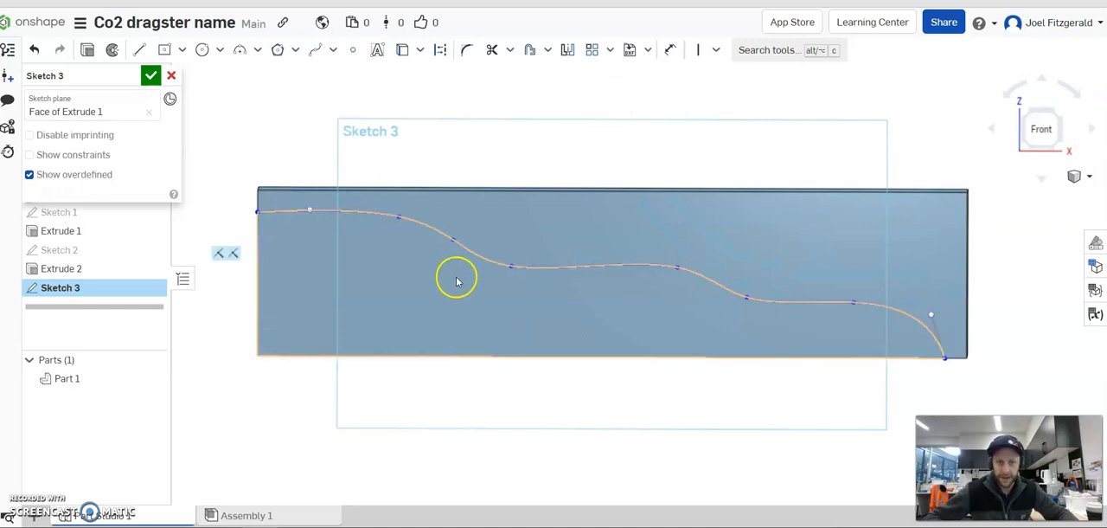
Refine the spline's middle points, shortening the central flat and shifting the second slope closer to the hole end.
{"action": "left_click_drag", "start_coordinate": [507, 273], "coordinate": [500, 263]}
{"action": "left_click_drag", "start_coordinate": [679, 268], "coordinate": [644, 268]}
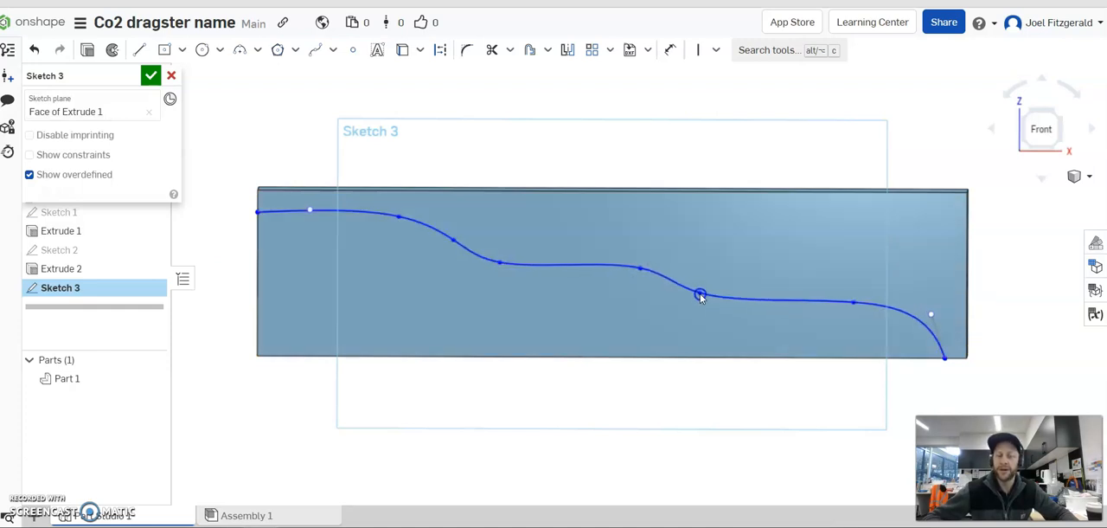
{"action": "left_click_drag", "start_coordinate": [853, 302], "coordinate": [839, 305]}
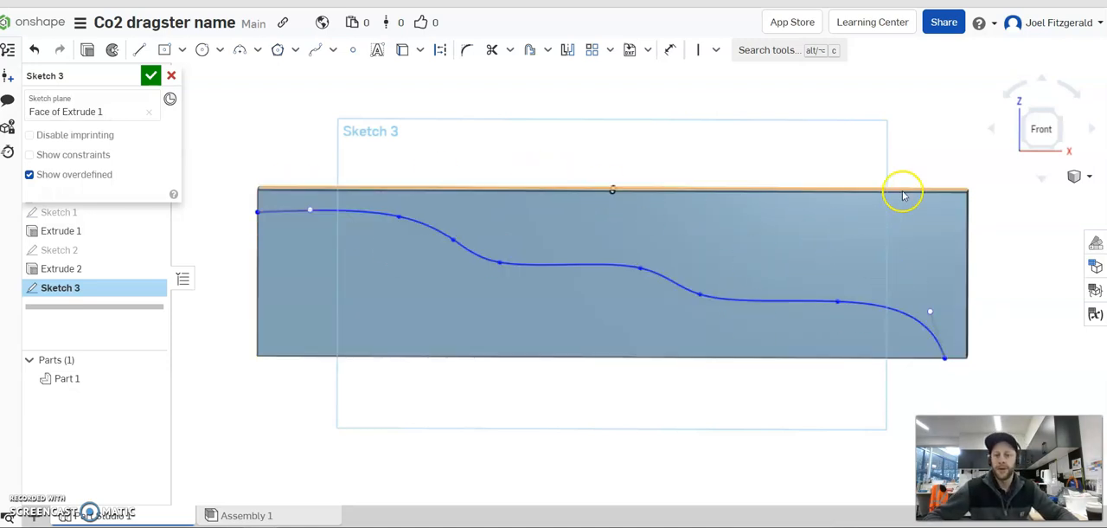
{"action": "right_click_drag", "start_coordinate": [367, 300], "coordinate": [396, 299]}
{"action": "right_click_drag", "start_coordinate": [363, 270], "coordinate": [457, 284]}
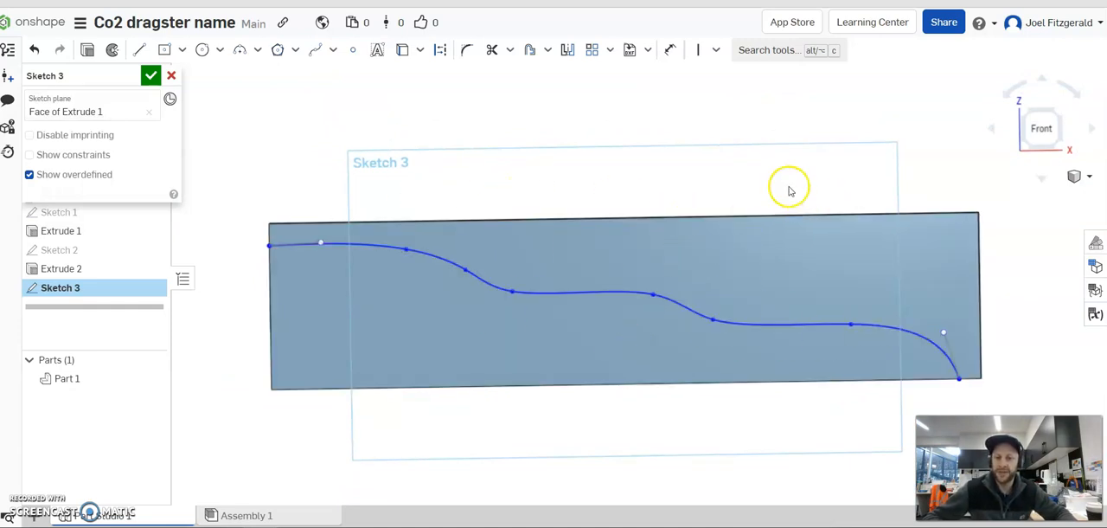
{"action": "scroll", "coordinate": [762, 191], "scroll_direction": "down", "scroll_amount": 1}
{"action": "scroll", "coordinate": [815, 334], "scroll_direction": "up", "scroll_amount": 1}
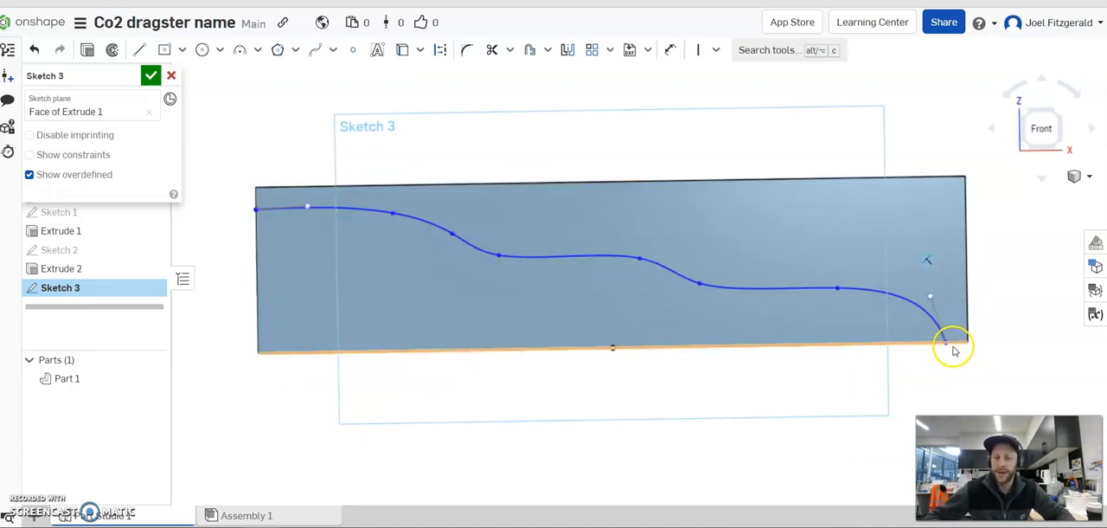
Shift the spline's last curve point before the nose slightly toward the hole end.
{"action": "left_click_drag", "start_coordinate": [834, 291], "coordinate": [820, 291]}
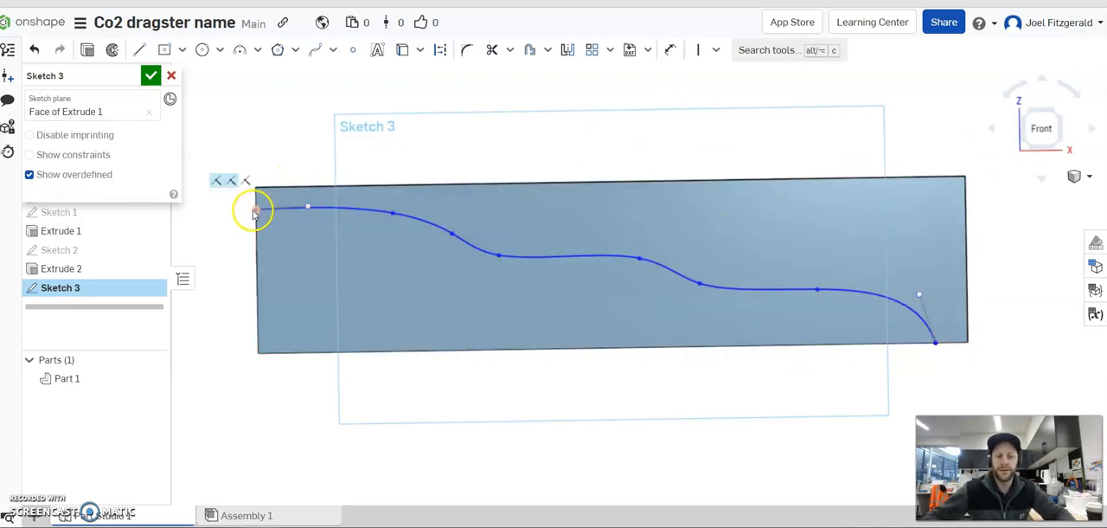
{"action": "mouse_move", "coordinate": [967, 337]}
{"action": "right_mouse_down"}
{"action": "mouse_move", "coordinate": [942, 334]}
{"action": "mouse_move", "coordinate": [958, 329]}
{"action": "right_mouse_up"}
{"action": "right_click_drag", "start_coordinate": [499, 150], "coordinate": [492, 171]}
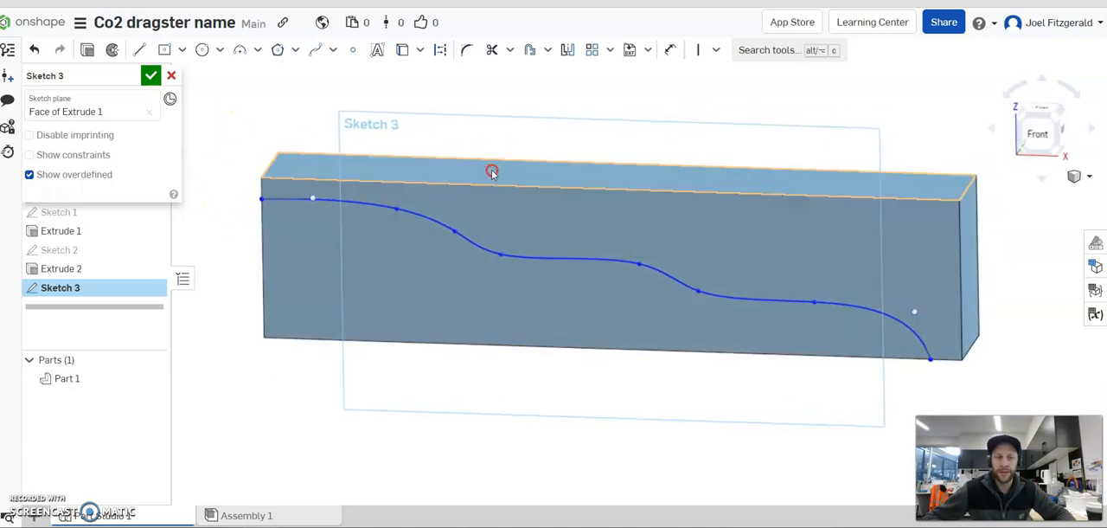
Draw connected lines from the spline's start outward past the hole end, about 33.5 mm up, and about 328 mm across above the block.
{"action": "left_click", "coordinate": [138, 52]}
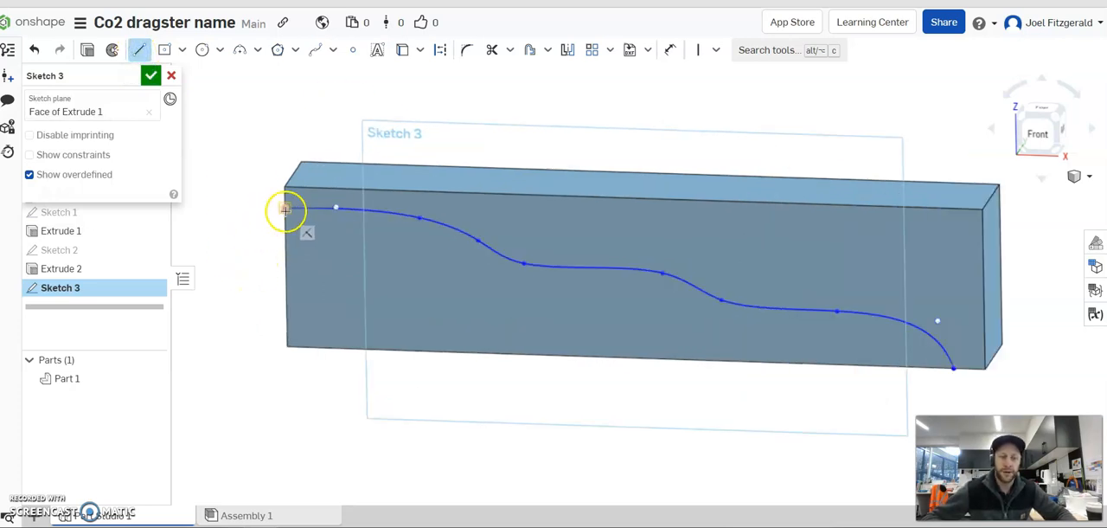
{"action": "mouse_move", "coordinate": [284, 210]}
{"action": "left_mouse_down"}
{"action": "mouse_move", "coordinate": [237, 209]}
{"action": "mouse_move", "coordinate": [237, 158]}
{"action": "left_mouse_up"}
{"action": "left_click", "coordinate": [238, 132]}
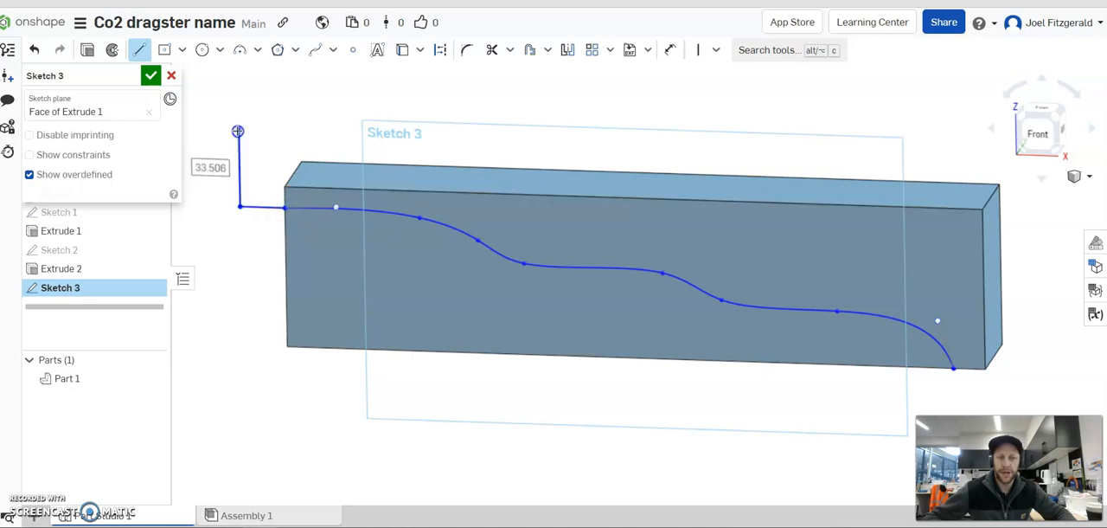
{"action": "right_click_drag", "start_coordinate": [614, 168], "coordinate": [612, 151]}
{"action": "scroll", "coordinate": [937, 145], "scroll_direction": "down", "scroll_amount": 2}
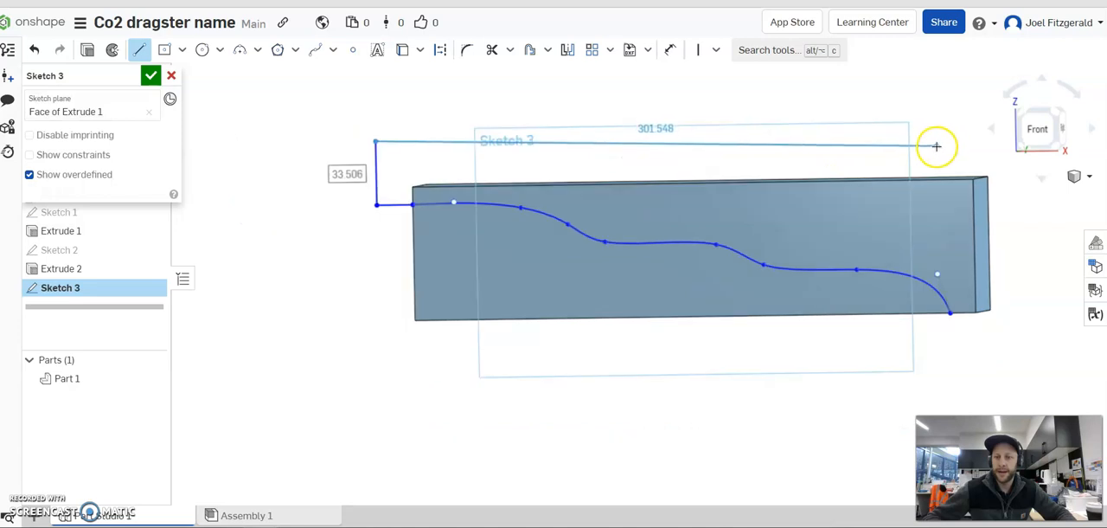
{"action": "right_click_drag", "start_coordinate": [953, 150], "coordinate": [957, 150]}
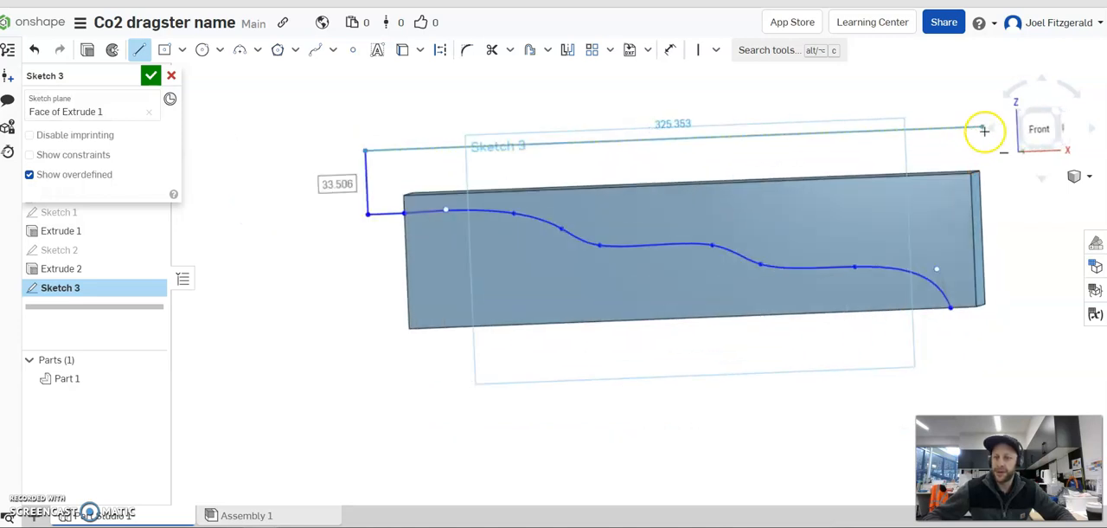
{"action": "scroll", "coordinate": [978, 143], "scroll_direction": "down", "scroll_amount": 2}
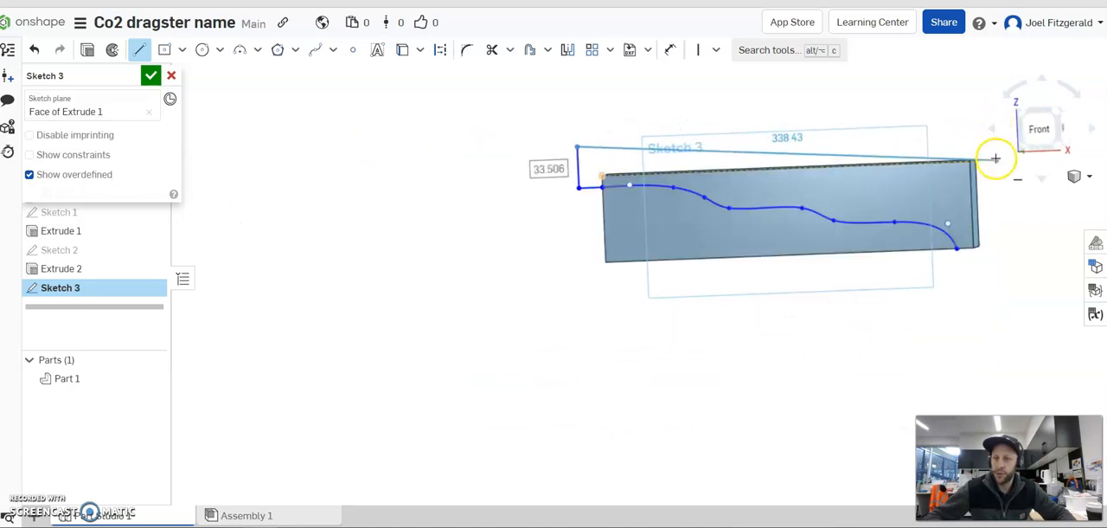
{"action": "scroll", "coordinate": [992, 156], "scroll_direction": "up", "scroll_amount": 4}
{"action": "left_click", "coordinate": [965, 108]}
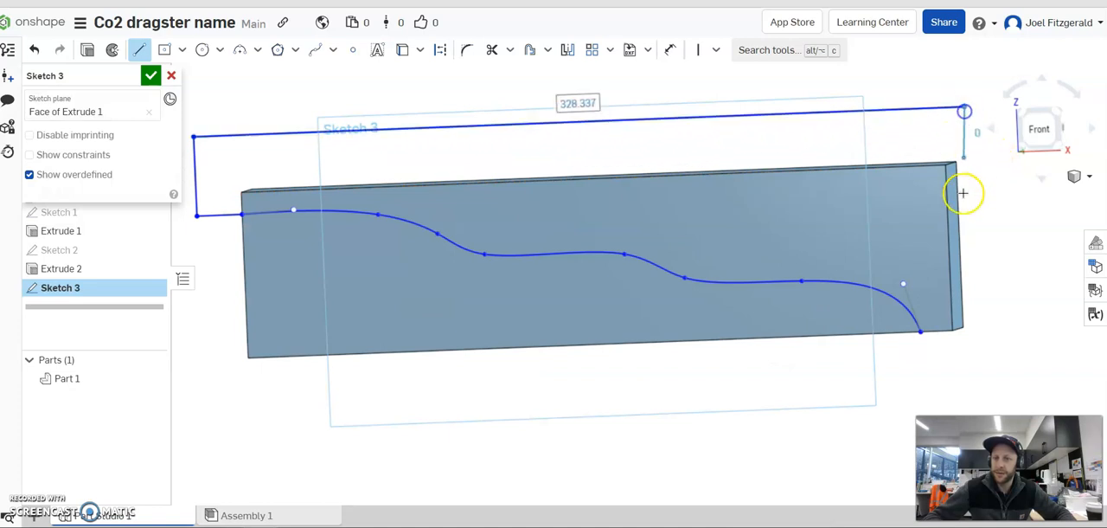
Close the outline with lines about 102 mm down past the nose end, about 23 mm back below the block, and up to the spline's endpoint.
{"action": "left_click", "coordinate": [976, 349]}
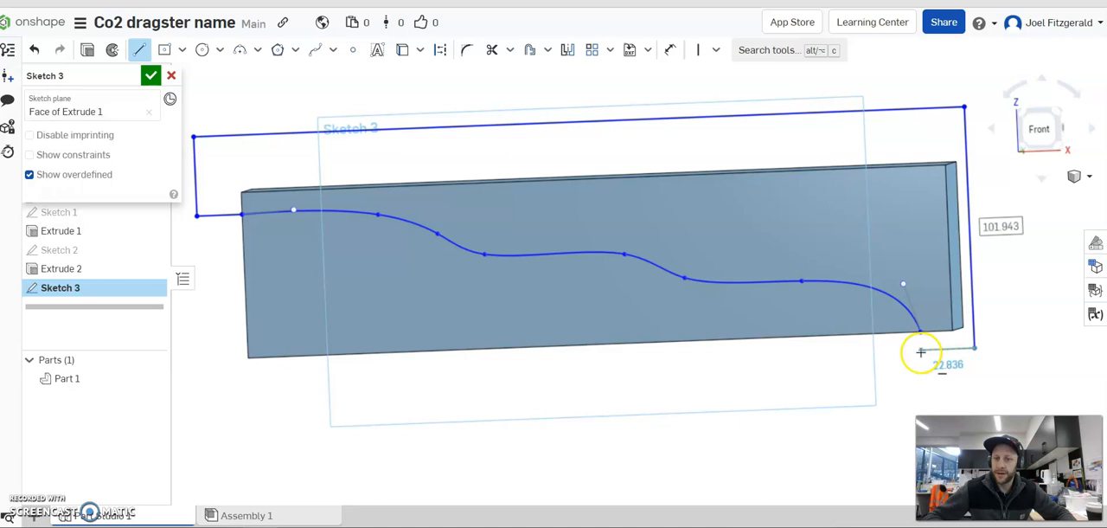
{"action": "left_click", "coordinate": [922, 351]}
{"action": "left_click", "coordinate": [921, 335]}
{"action": "left_click", "coordinate": [441, 206]}
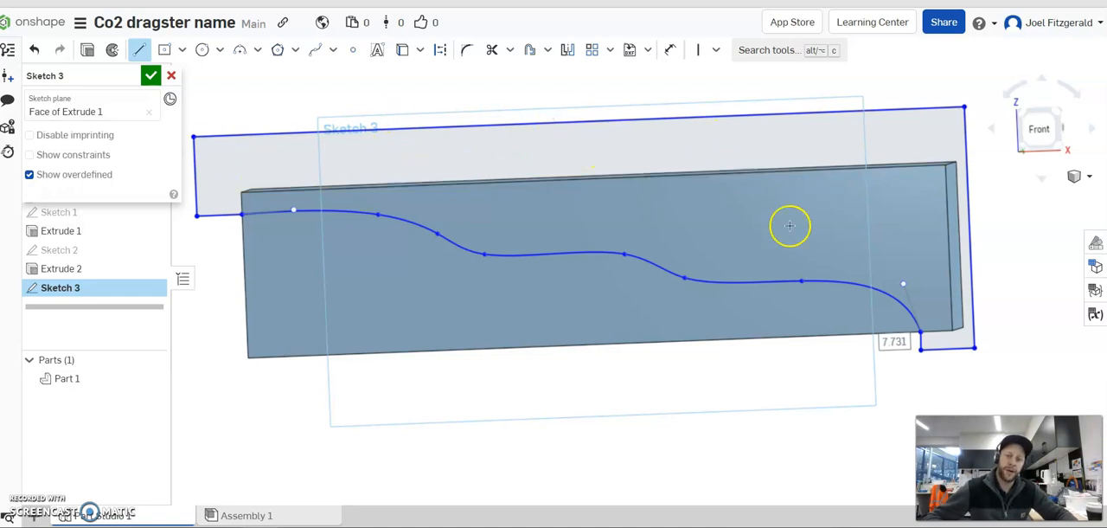
Dimension the horizontal distance from the block's hole-end edge to the spline's nose endpoint as 275 mm.
{"action": "mouse_move", "coordinate": [698, 181]}
{"action": "right_mouse_down"}
{"action": "mouse_move", "coordinate": [746, 216]}
{"action": "mouse_move", "coordinate": [762, 212]}
{"action": "right_mouse_up"}
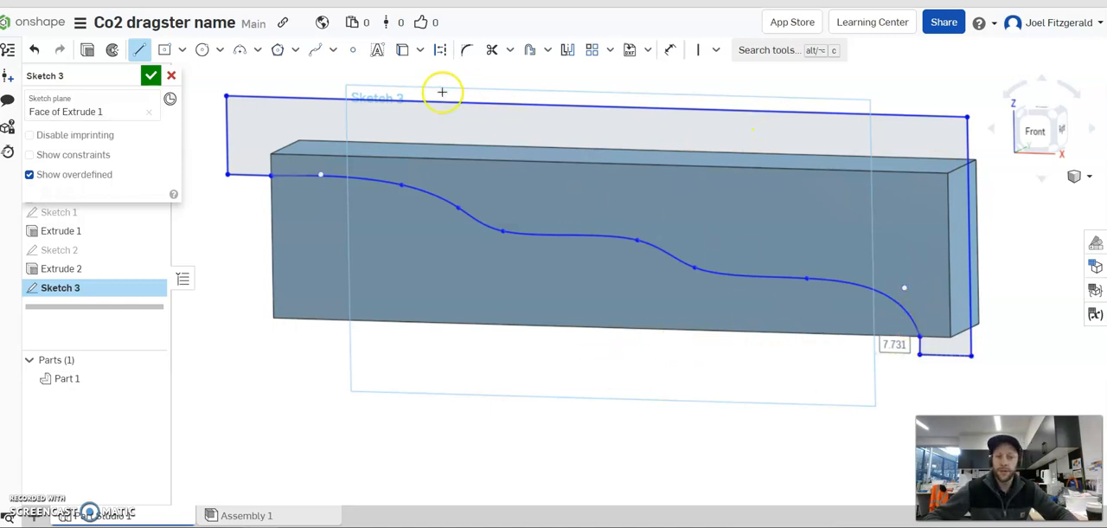
{"action": "right_click_drag", "start_coordinate": [830, 244], "coordinate": [818, 260]}
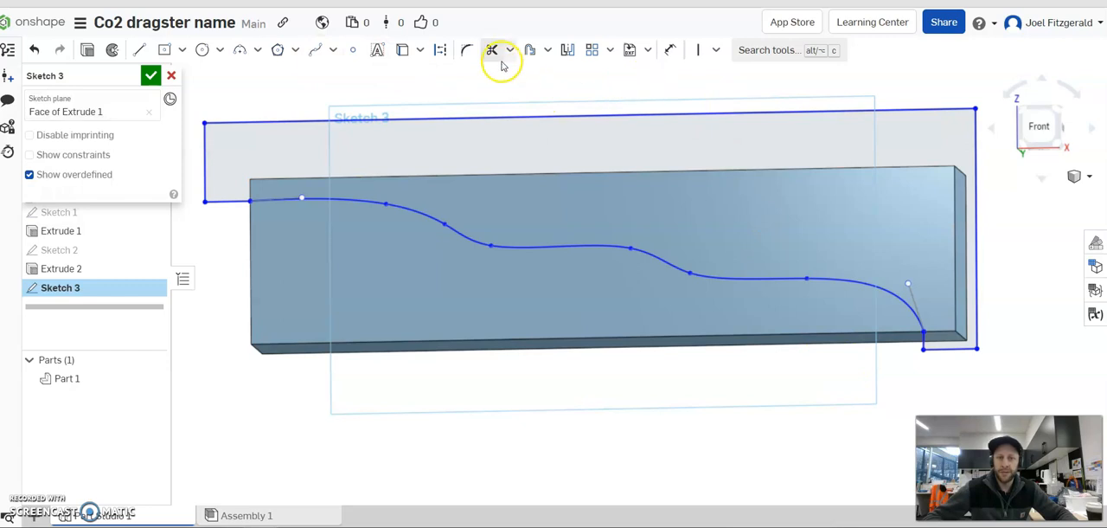
{"action": "left_click", "coordinate": [671, 52]}
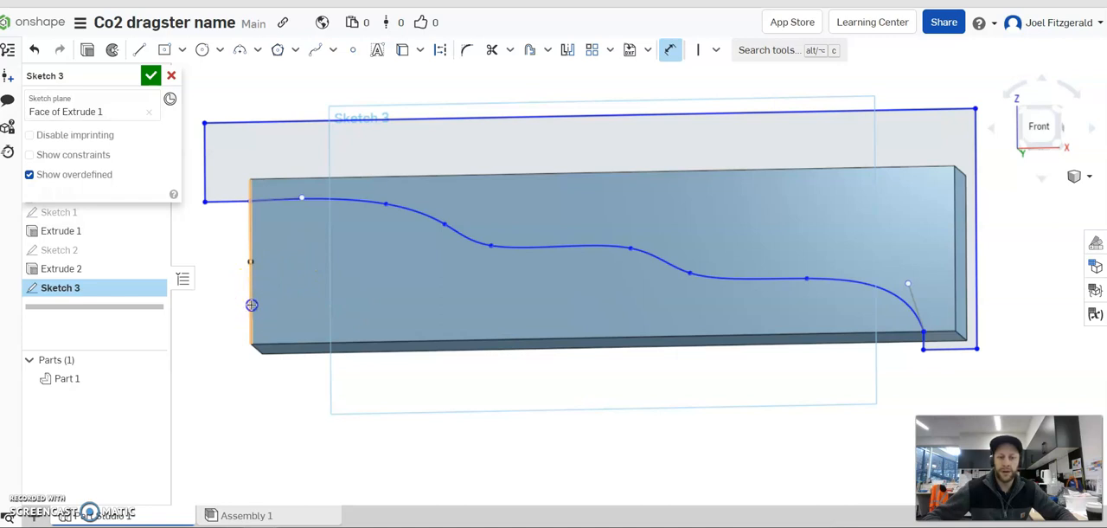
{"action": "left_click", "coordinate": [922, 334]}
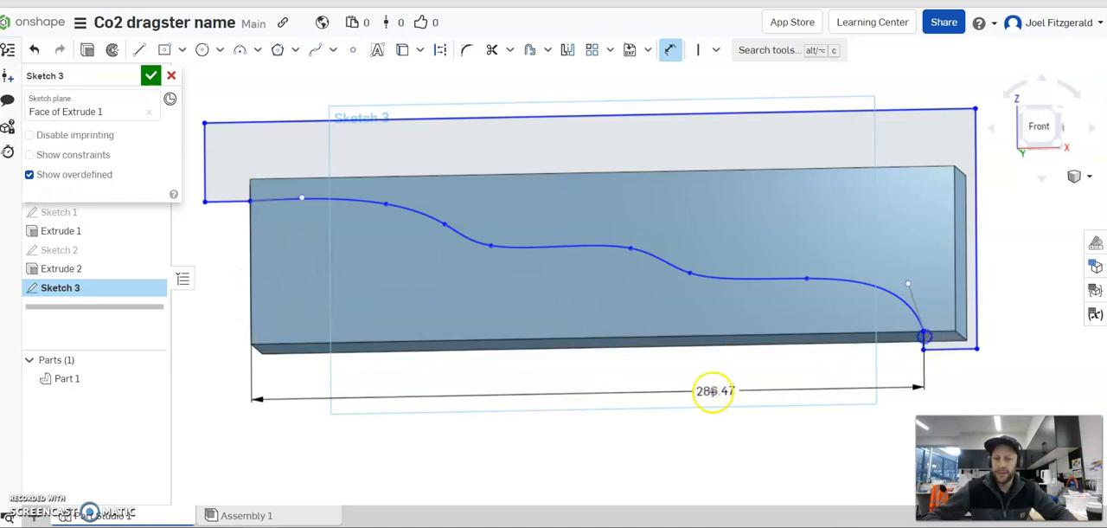
{"action": "left_click", "coordinate": [638, 391]}
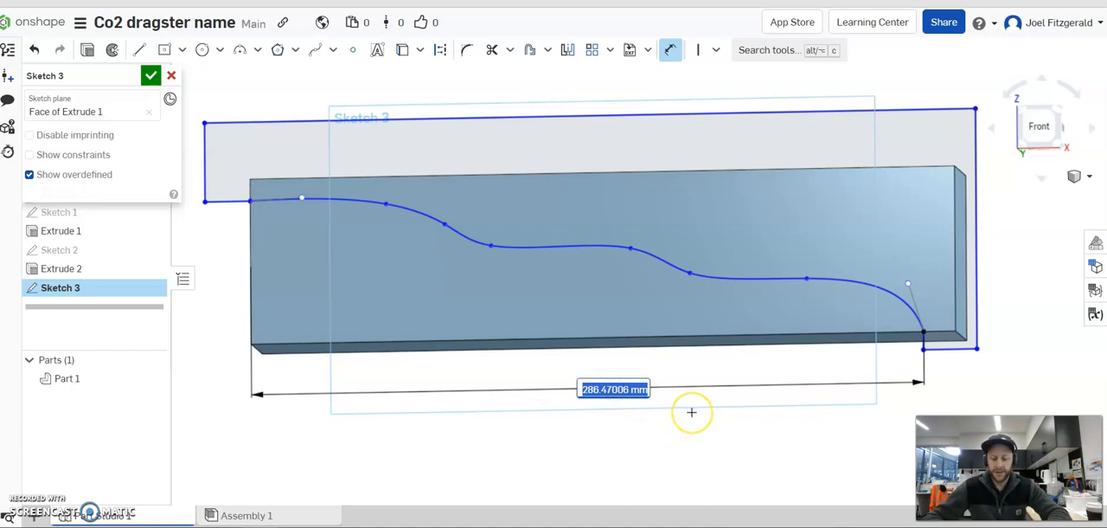
{"action": "type", "text": "275"}
{"action": "key", "text": "Return"}
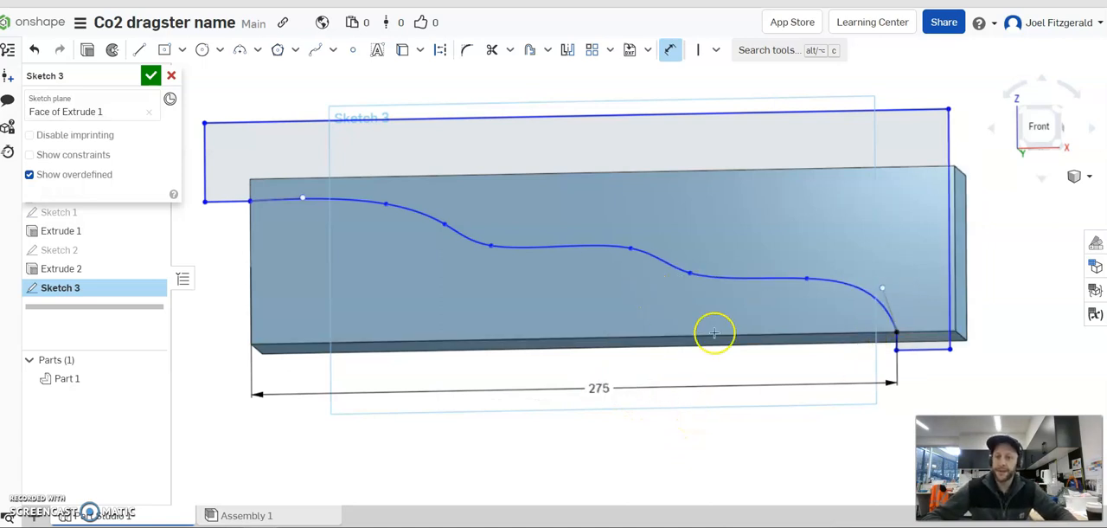
{"action": "key", "text": "Escape"}
Move the outline's vertical line at the nose end farther outward, clear of the block's end.
{"action": "left_click", "coordinate": [1028, 137]}
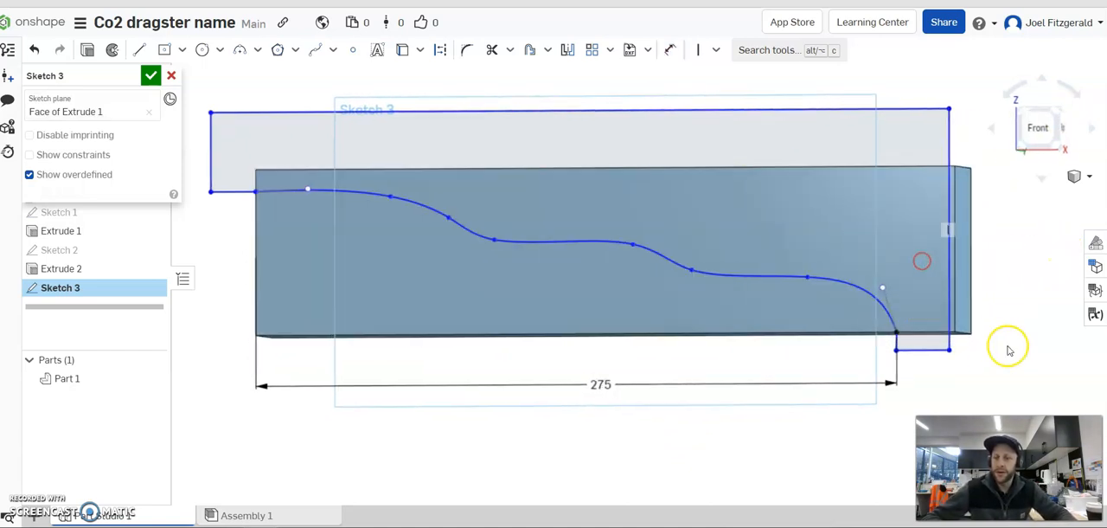
{"action": "left_click_drag", "start_coordinate": [952, 307], "coordinate": [997, 317]}
{"action": "right_click_drag", "start_coordinate": [935, 316], "coordinate": [948, 319]}
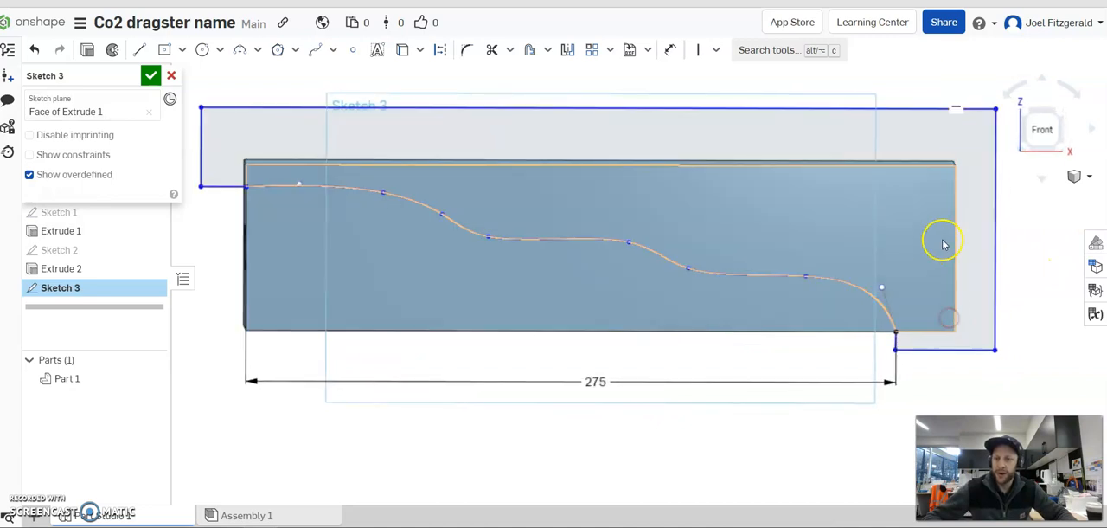
{"action": "left_click", "coordinate": [870, 377]}
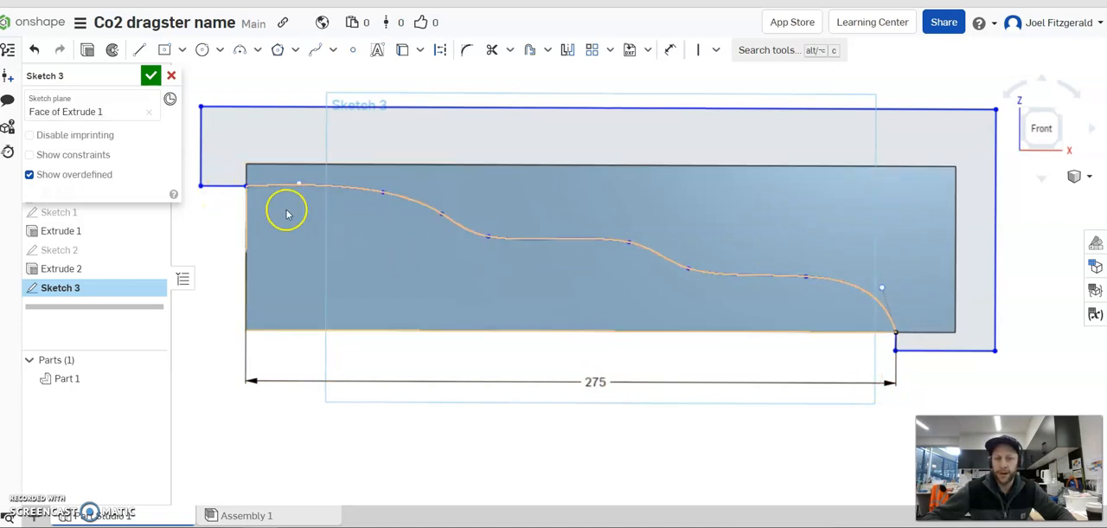
{"action": "left_click", "coordinate": [381, 194]}
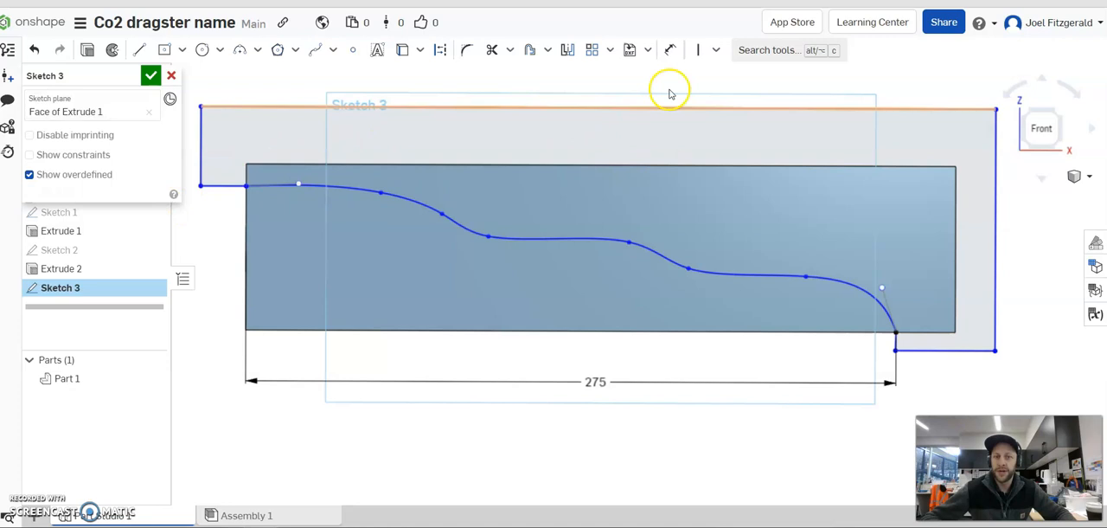
Dimension the outline's two vertical end lines 10 mm outside the block's hole-end and nose-end edges.
{"action": "left_click", "coordinate": [670, 52]}
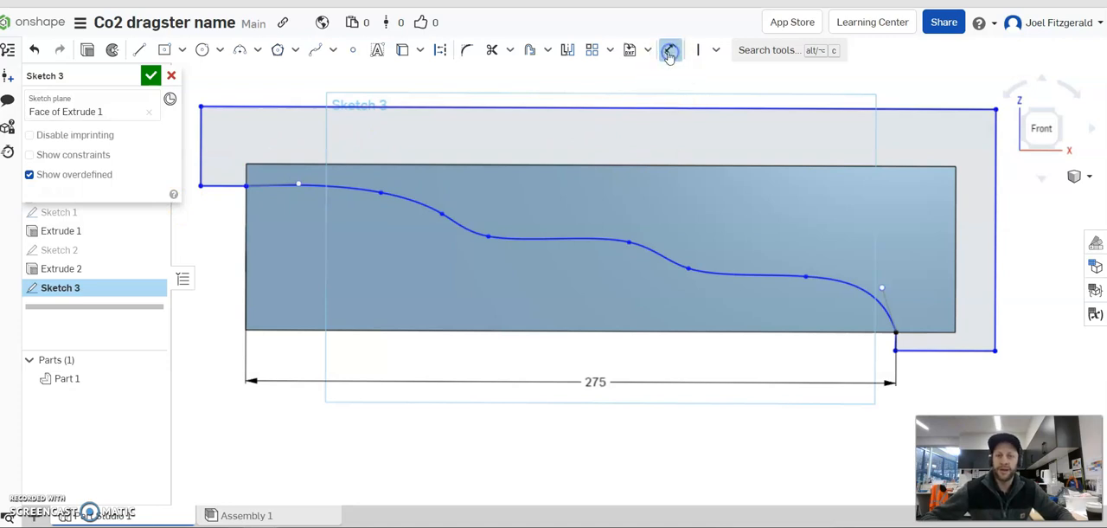
{"action": "left_click", "coordinate": [221, 235]}
{"action": "type", "text": "10"}
{"action": "key", "text": "Return"}
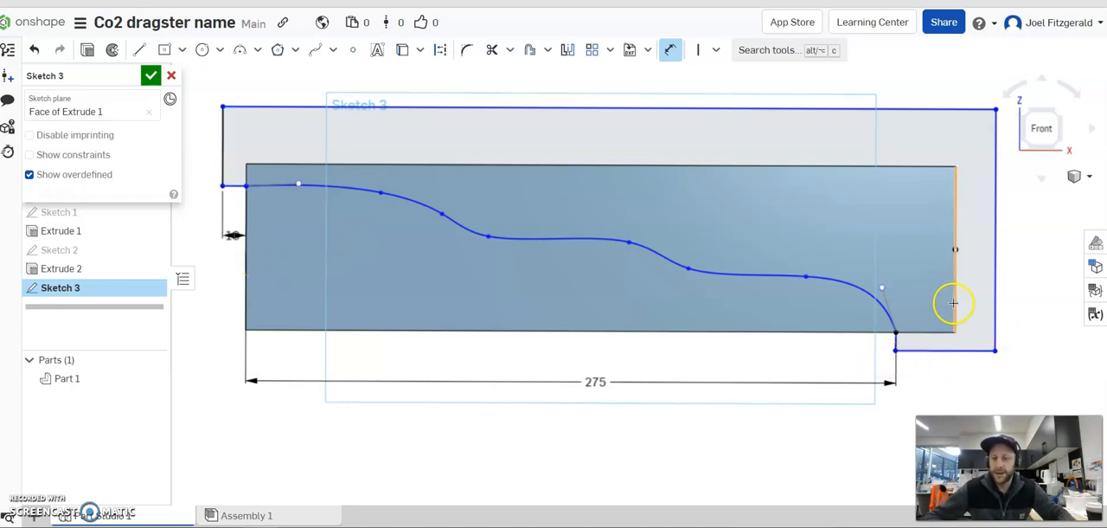
{"action": "left_click", "coordinate": [1037, 292]}
{"action": "type", "text": "10"}
{"action": "key", "text": "Return"}
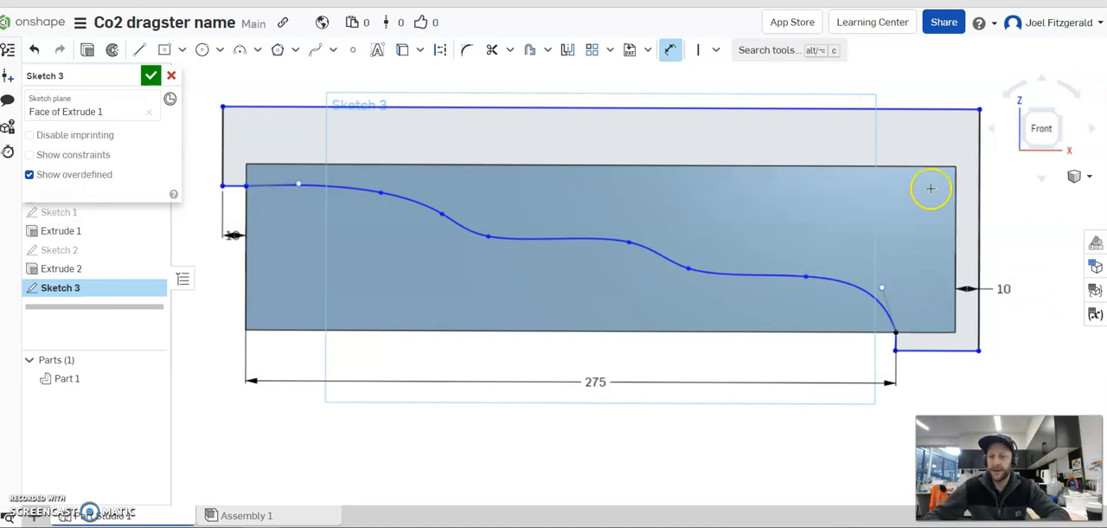
Dimension the outline's upper line 10 mm above the block's top edge and its lower line 10 mm below the bottom edge.
{"action": "left_click", "coordinate": [892, 166]}
{"action": "left_click", "coordinate": [894, 109]}
{"action": "left_click", "coordinate": [900, 131]}
{"action": "type", "text": "10"}
{"action": "key", "text": "Return"}
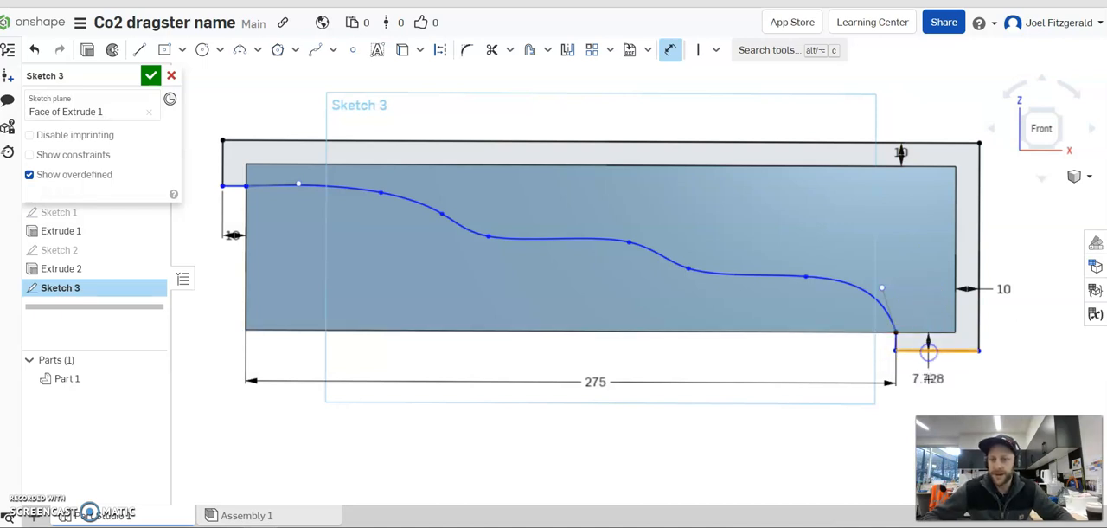
{"action": "left_click", "coordinate": [930, 379]}
{"action": "type", "text": "10"}
{"action": "key", "text": "Return"}
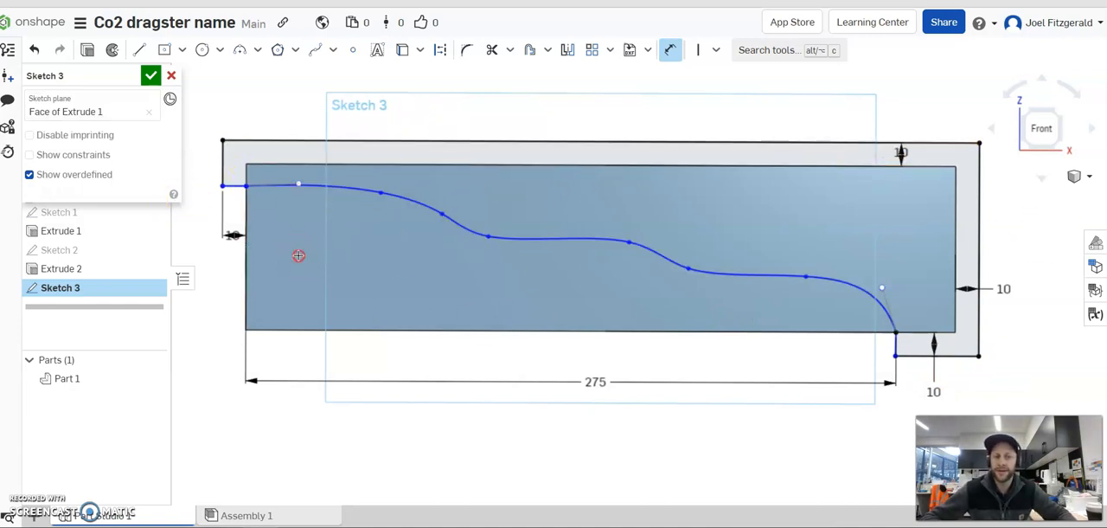
Dimension the height of the spline's start point above the block's bottom edge as 60 mm.
{"action": "right_click_drag", "start_coordinate": [299, 256], "coordinate": [321, 260]}
{"action": "scroll", "coordinate": [366, 475], "scroll_direction": "up", "scroll_amount": 4}
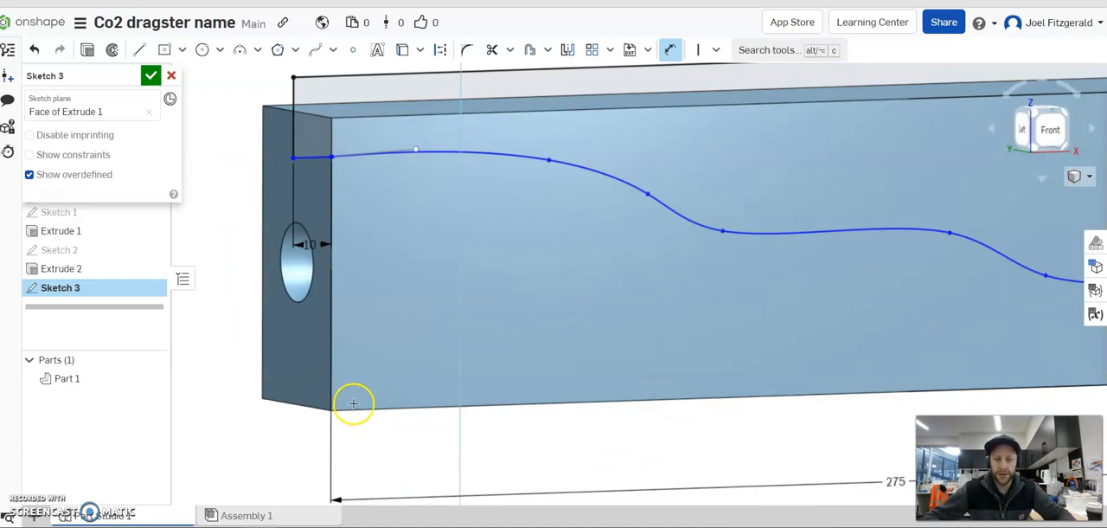
{"action": "left_click", "coordinate": [334, 160]}
{"action": "left_click", "coordinate": [194, 244]}
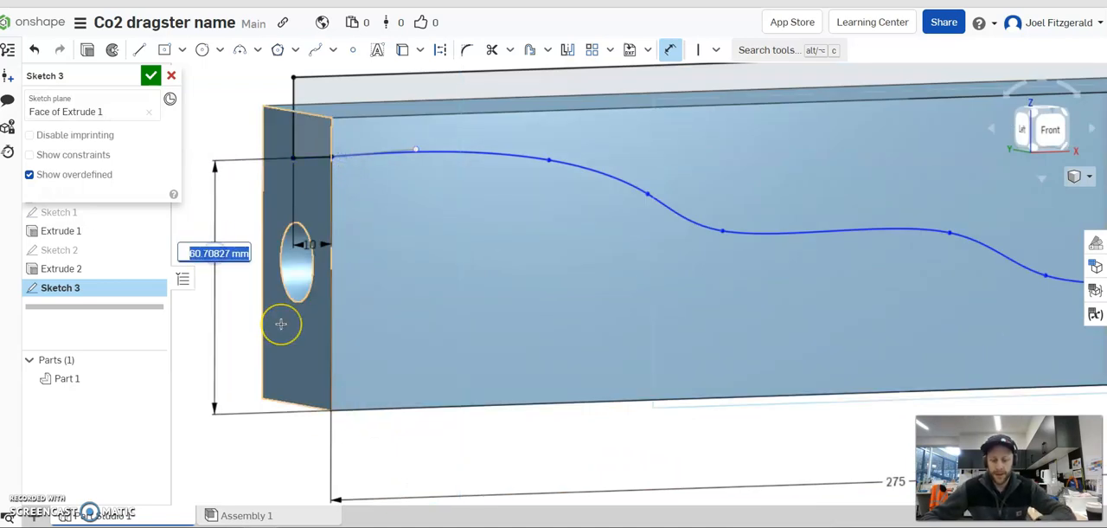
{"action": "scroll", "coordinate": [517, 292], "scroll_direction": "down", "scroll_amount": 4}
{"action": "right_click_drag", "start_coordinate": [510, 289], "coordinate": [490, 288]}
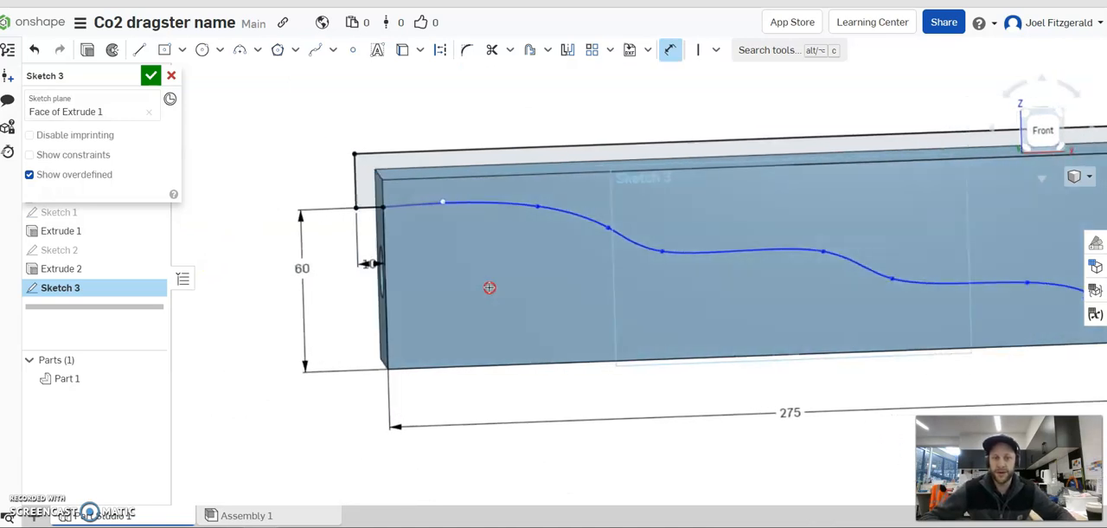
{"action": "key", "text": "Escape"}
Adjust the position of the spline's first curve point near the hole end.
{"action": "scroll", "coordinate": [581, 216], "scroll_direction": "up", "scroll_amount": 3}
{"action": "mouse_move", "coordinate": [515, 204]}
{"action": "left_mouse_down"}
{"action": "mouse_move", "coordinate": [530, 214]}
{"action": "mouse_move", "coordinate": [526, 205]}
{"action": "left_mouse_up"}
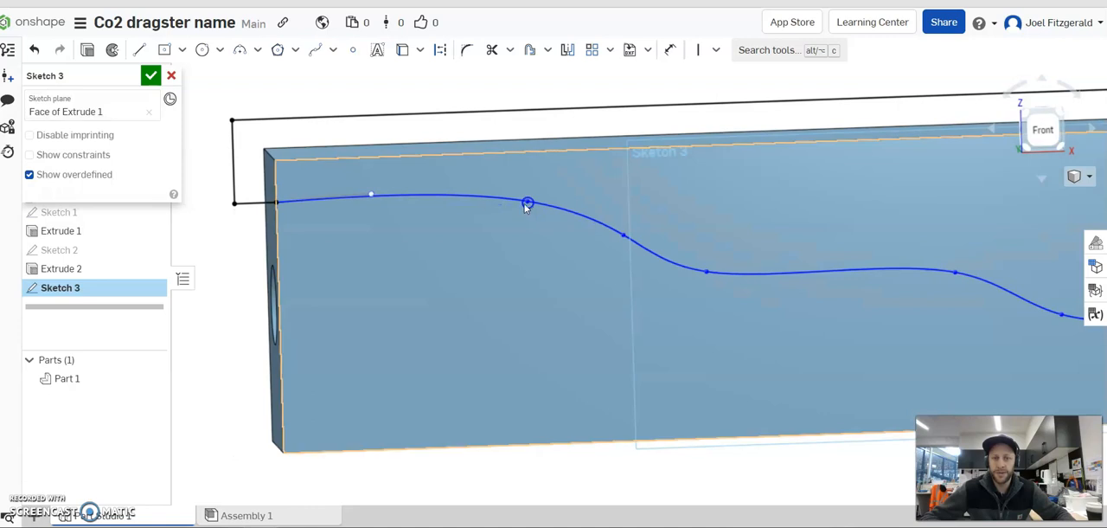
{"action": "scroll", "coordinate": [620, 327], "scroll_direction": "down", "scroll_amount": 3}
{"action": "right_click_drag", "start_coordinate": [708, 326], "coordinate": [706, 331]}
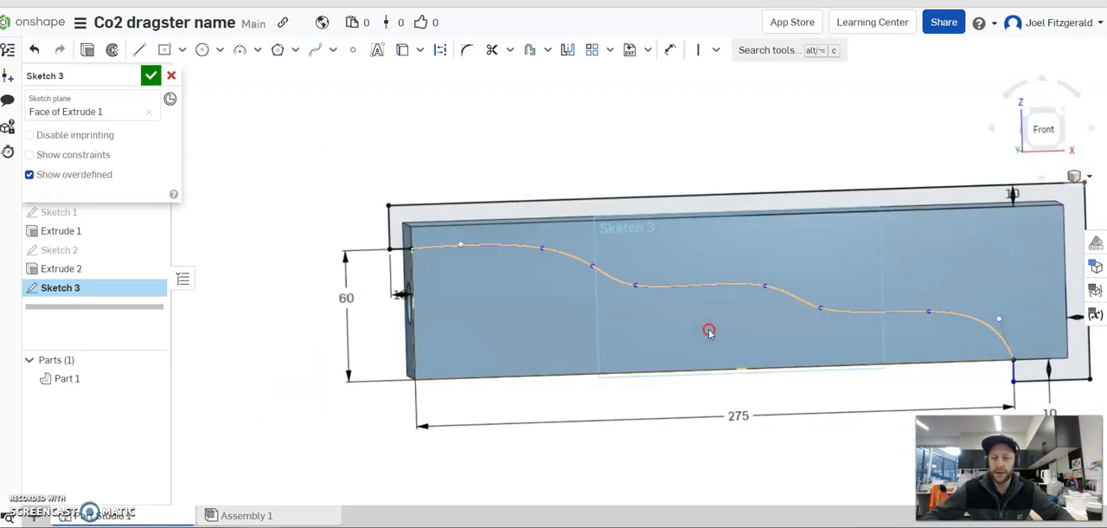
Cut away the closed side-profile regions from the block with a 50 mm blind Remove extrude directed into the body.
{"action": "middle_click_drag", "start_coordinate": [823, 293], "coordinate": [764, 335]}
{"action": "right_click_drag", "start_coordinate": [764, 340], "coordinate": [749, 420]}
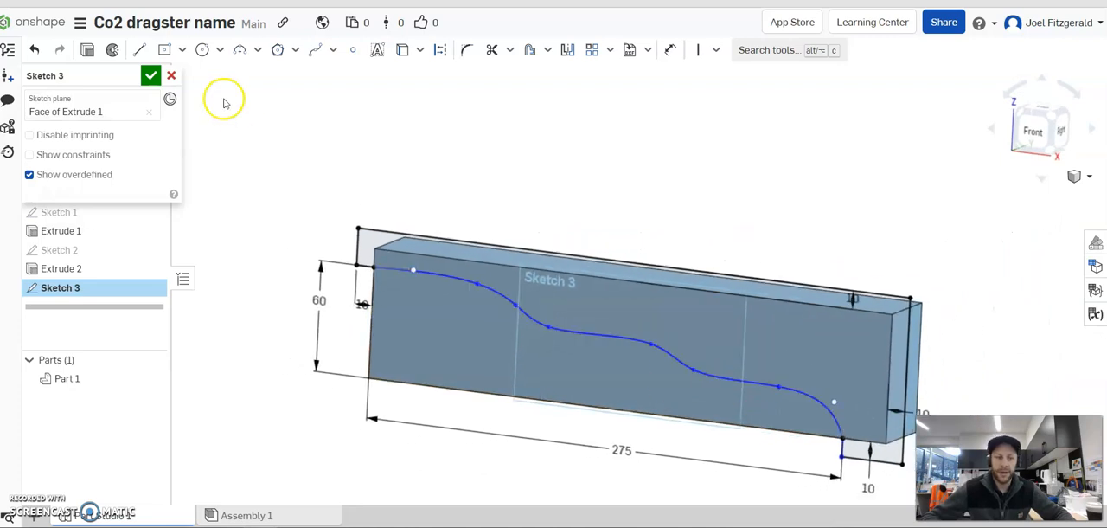
{"action": "left_click", "coordinate": [89, 49]}
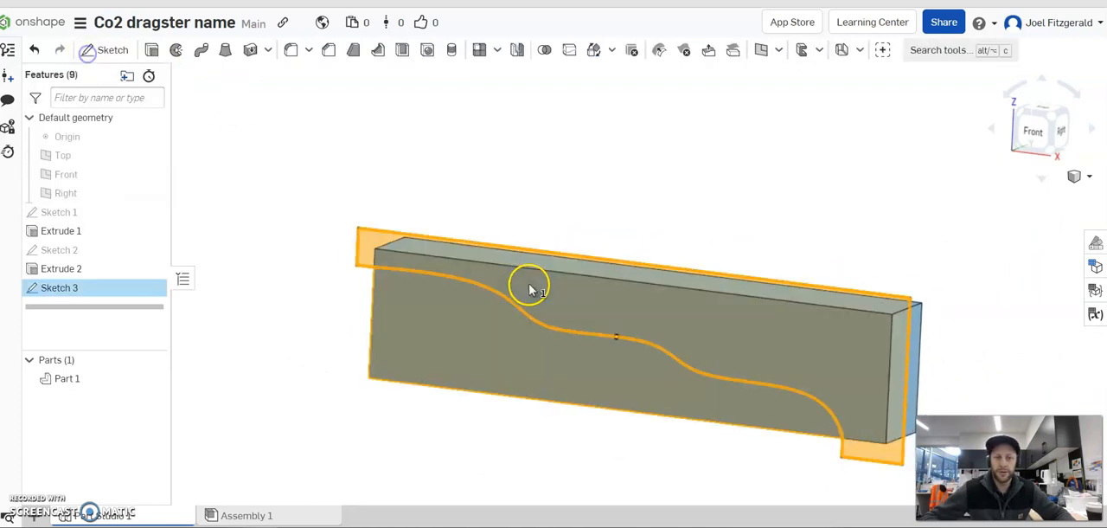
{"action": "right_click_drag", "start_coordinate": [470, 217], "coordinate": [920, 250]}
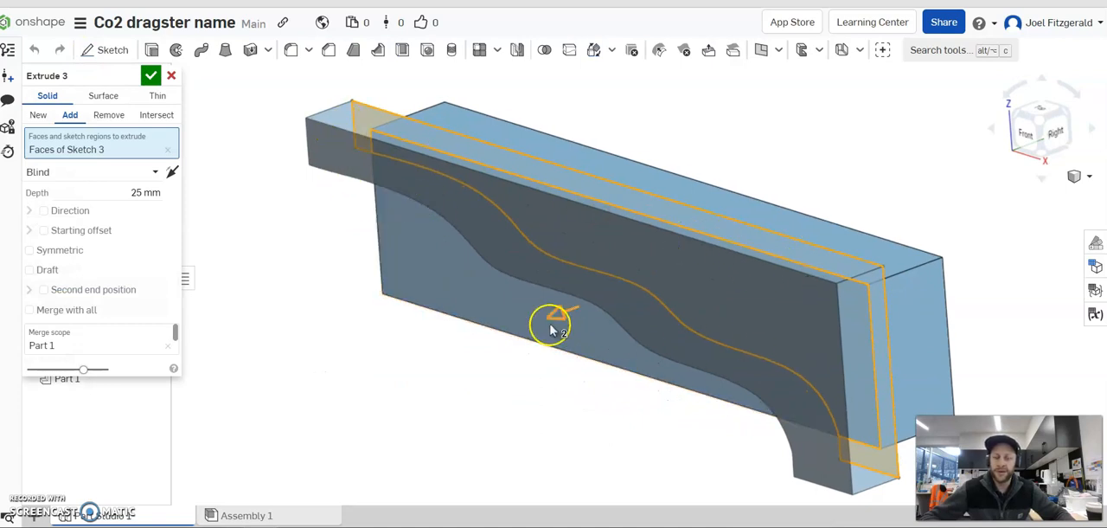
{"action": "right_click_drag", "start_coordinate": [648, 183], "coordinate": [610, 176]}
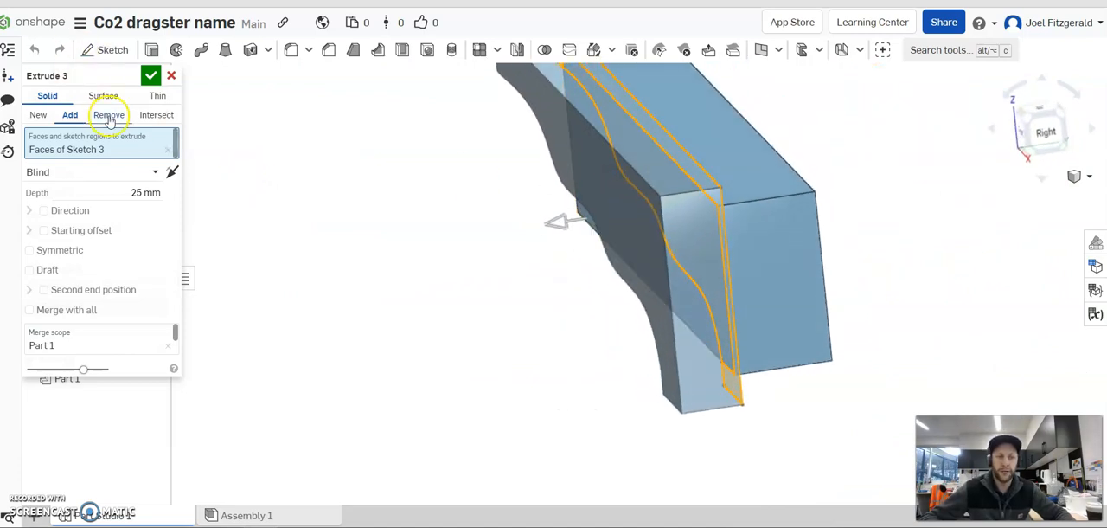
{"action": "left_click", "coordinate": [109, 119]}
{"action": "right_click_drag", "start_coordinate": [546, 245], "coordinate": [711, 280]}
{"action": "left_click_drag", "start_coordinate": [684, 282], "coordinate": [895, 279]}
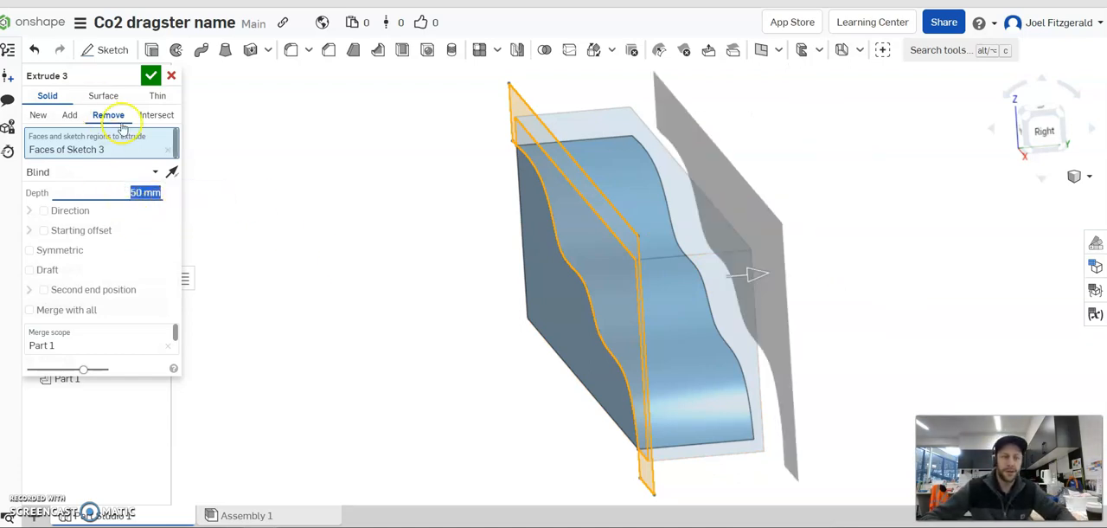
{"action": "left_click", "coordinate": [152, 76]}
Examine the contoured body from the side, from above and along its curved top surface.
{"action": "key", "text": "shift+1"}
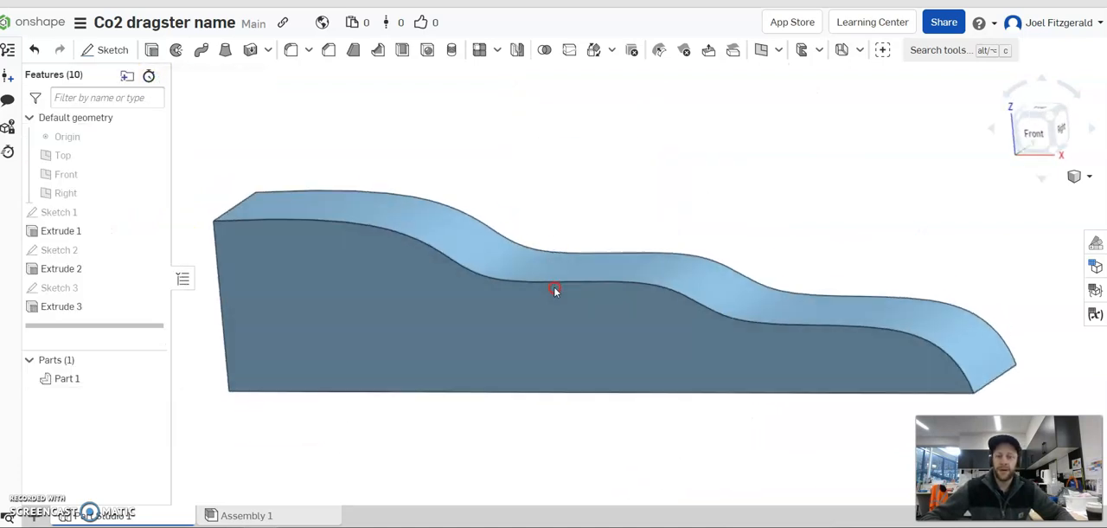
{"action": "right_click_drag", "start_coordinate": [571, 327], "coordinate": [675, 340]}
{"action": "left_click", "coordinate": [563, 192]}
{"action": "right_click_drag", "start_coordinate": [563, 192], "coordinate": [853, 327]}
{"action": "scroll", "coordinate": [853, 287], "scroll_direction": "up", "scroll_amount": 3}
{"action": "scroll", "coordinate": [752, 299], "scroll_direction": "down", "scroll_amount": 1}
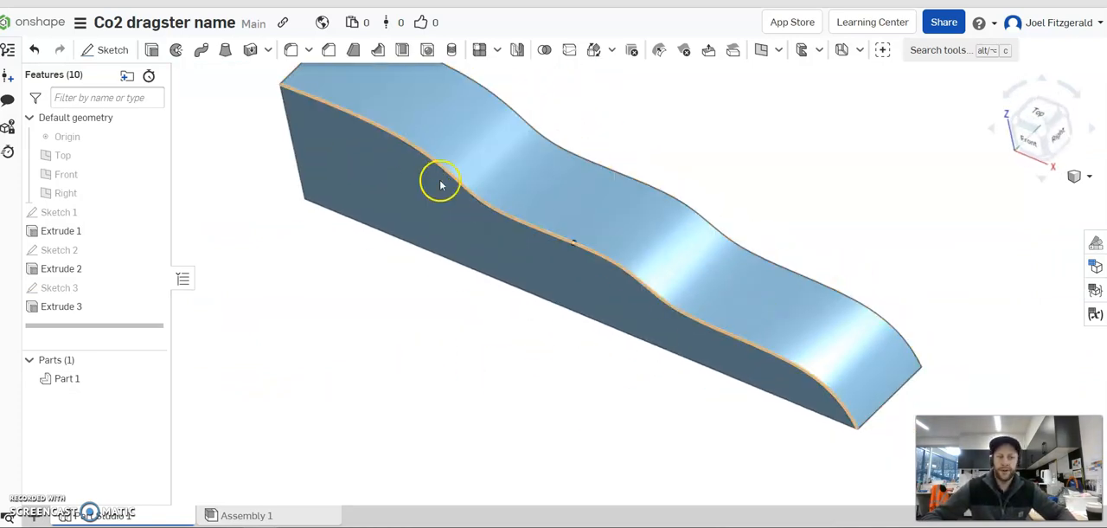
{"action": "right_click_drag", "start_coordinate": [828, 178], "coordinate": [820, 219]}
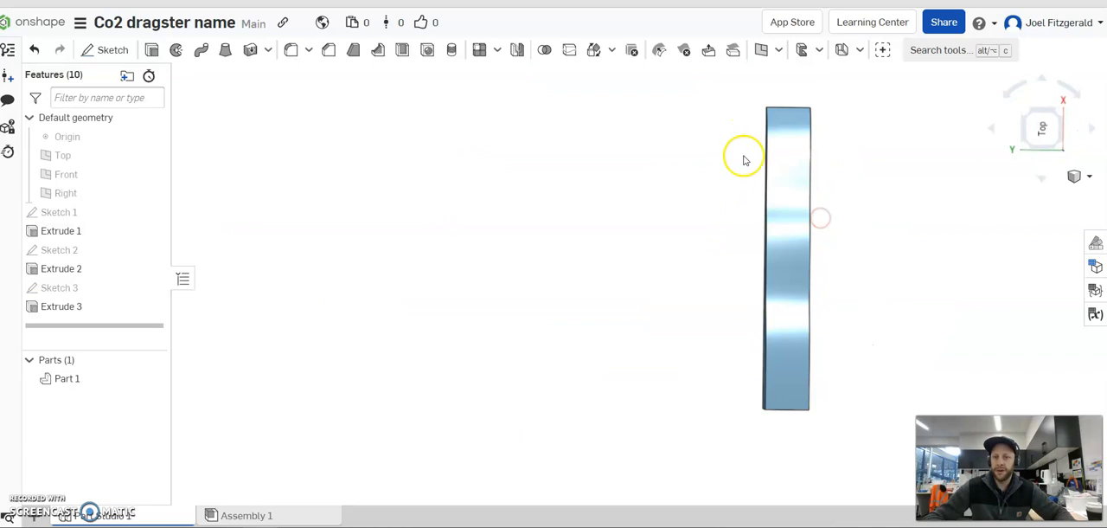
{"action": "mouse_move", "coordinate": [880, 265]}
{"action": "right_mouse_down"}
{"action": "mouse_move", "coordinate": [874, 182]}
{"action": "mouse_move", "coordinate": [774, 215]}
{"action": "mouse_move", "coordinate": [923, 271]}
{"action": "mouse_move", "coordinate": [931, 222]}
{"action": "mouse_move", "coordinate": [898, 273]}
{"action": "mouse_move", "coordinate": [917, 249]}
{"action": "right_mouse_up"}
{"action": "scroll", "coordinate": [917, 249], "scroll_direction": "up", "scroll_amount": 3}
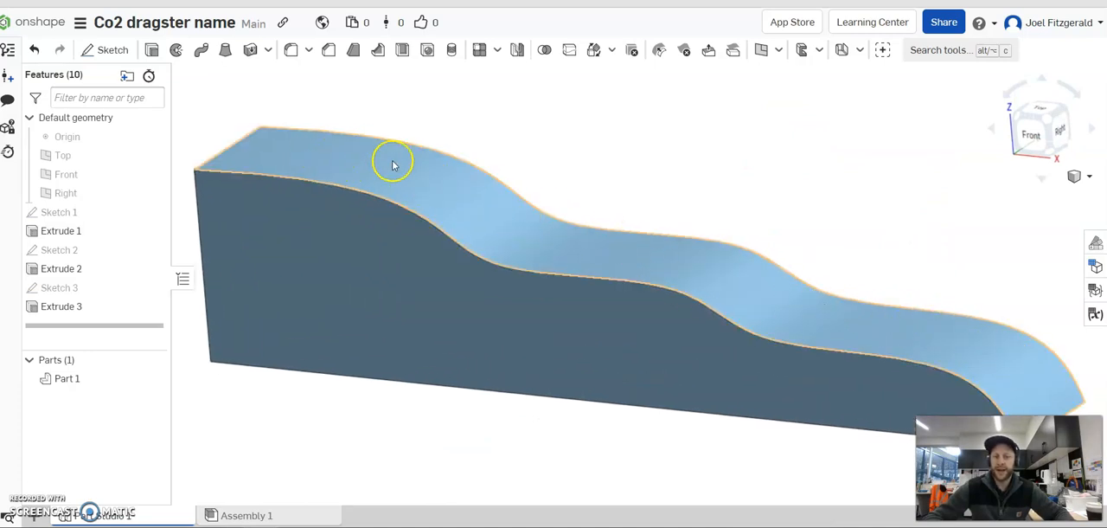
{"action": "scroll", "coordinate": [801, 210], "scroll_direction": "down", "scroll_amount": 3}
Start a new sketch on the flat bottom face of the dragster body.
{"action": "right_click_drag", "start_coordinate": [853, 262], "coordinate": [805, 300]}
{"action": "left_click", "coordinate": [107, 49]}
{"action": "mouse_move", "coordinate": [712, 279]}
{"action": "right_mouse_down"}
{"action": "mouse_move", "coordinate": [791, 285]}
{"action": "mouse_move", "coordinate": [749, 232]}
{"action": "right_mouse_up"}
{"action": "left_click", "coordinate": [650, 215]}
{"action": "mouse_move", "coordinate": [648, 220]}
{"action": "right_mouse_down"}
{"action": "mouse_move", "coordinate": [717, 242]}
{"action": "mouse_move", "coordinate": [718, 274]}
{"action": "mouse_move", "coordinate": [741, 267]}
{"action": "mouse_move", "coordinate": [732, 228]}
{"action": "mouse_move", "coordinate": [732, 261]}
{"action": "right_mouse_up"}
{"action": "scroll", "coordinate": [642, 218], "scroll_direction": "up", "scroll_amount": 2}
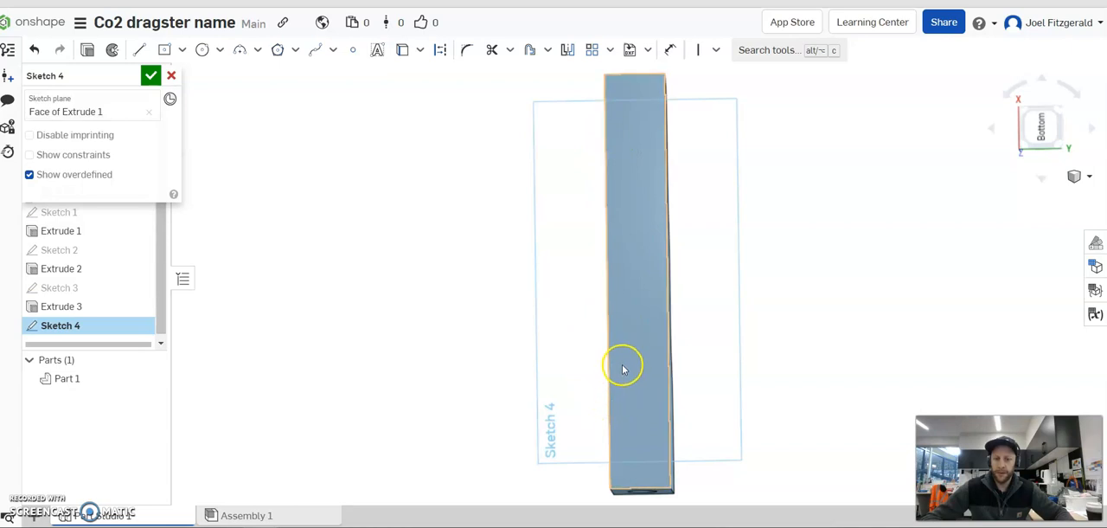
{"action": "mouse_move", "coordinate": [636, 362]}
{"action": "right_mouse_down"}
{"action": "mouse_move", "coordinate": [663, 432]}
{"action": "mouse_move", "coordinate": [626, 336]}
{"action": "mouse_move", "coordinate": [629, 355]}
{"action": "right_mouse_up"}
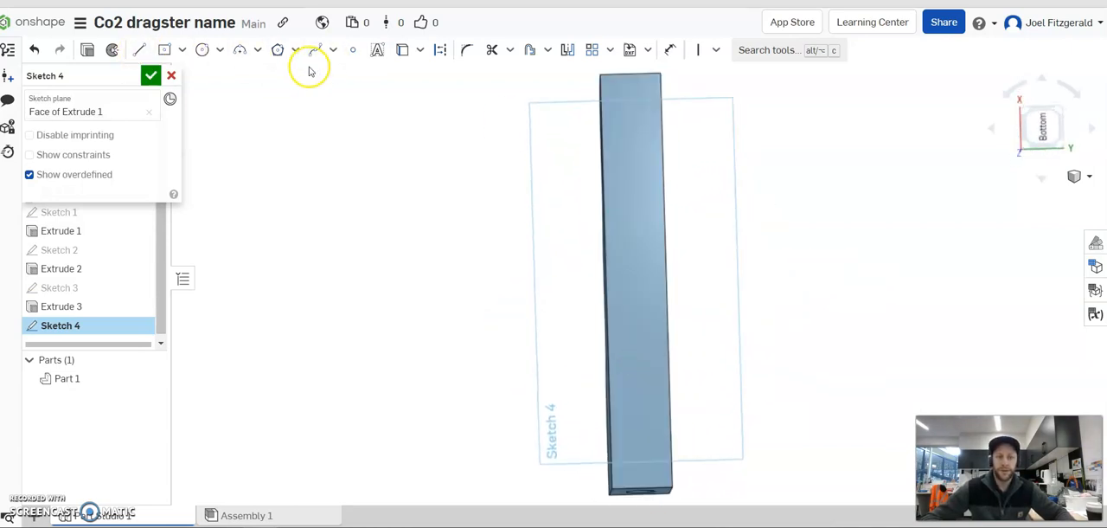
Draw a three-point arc with a radius of about 395 mm, starting and ending on one long edge and bulging into the bottom face.
{"action": "left_click", "coordinate": [238, 52]}
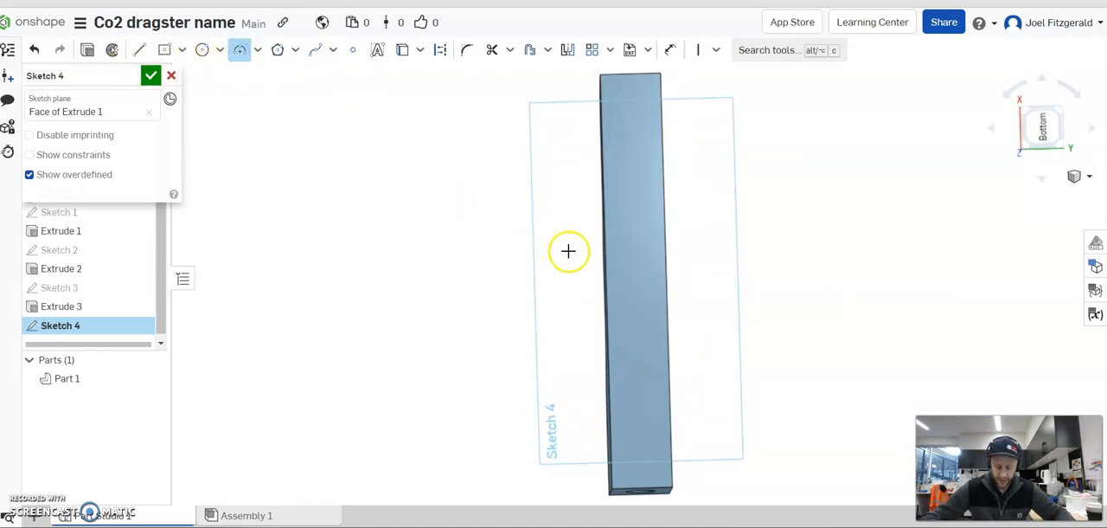
{"action": "right_click_drag", "start_coordinate": [604, 174], "coordinate": [612, 184]}
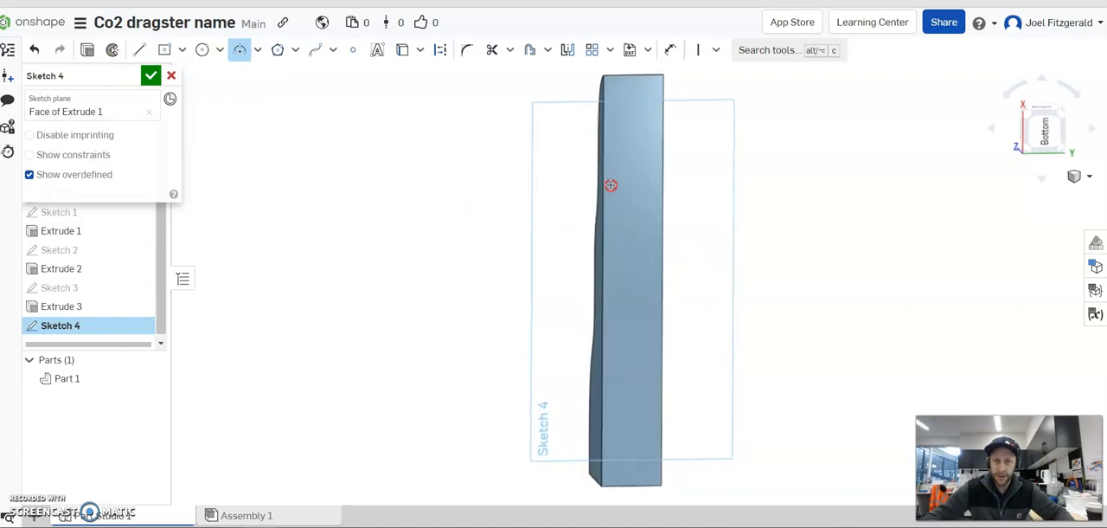
{"action": "left_click_drag", "start_coordinate": [604, 148], "coordinate": [605, 390]}
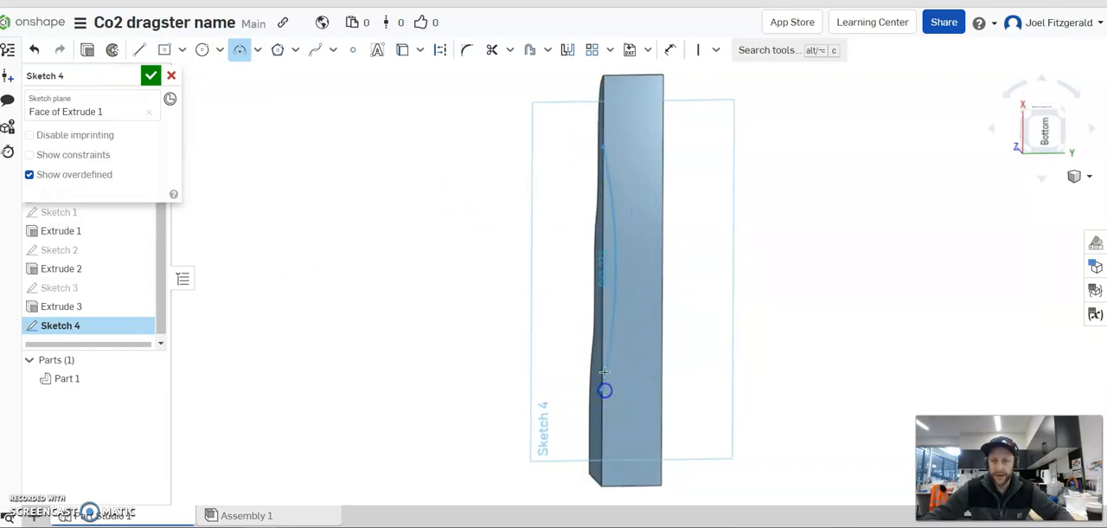
{"action": "left_click", "coordinate": [611, 326]}
{"action": "key", "text": "n"}
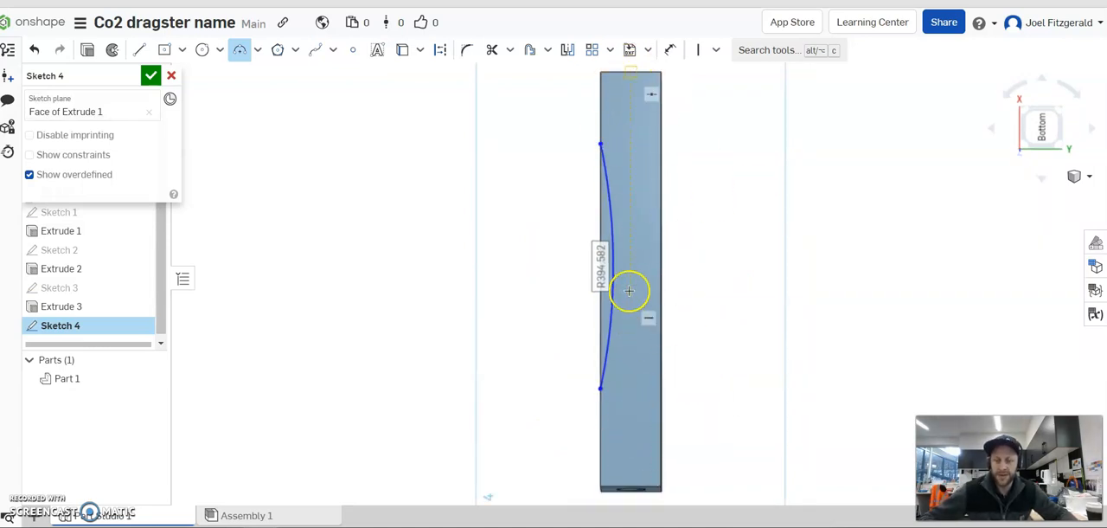
{"action": "key", "text": "Escape"}
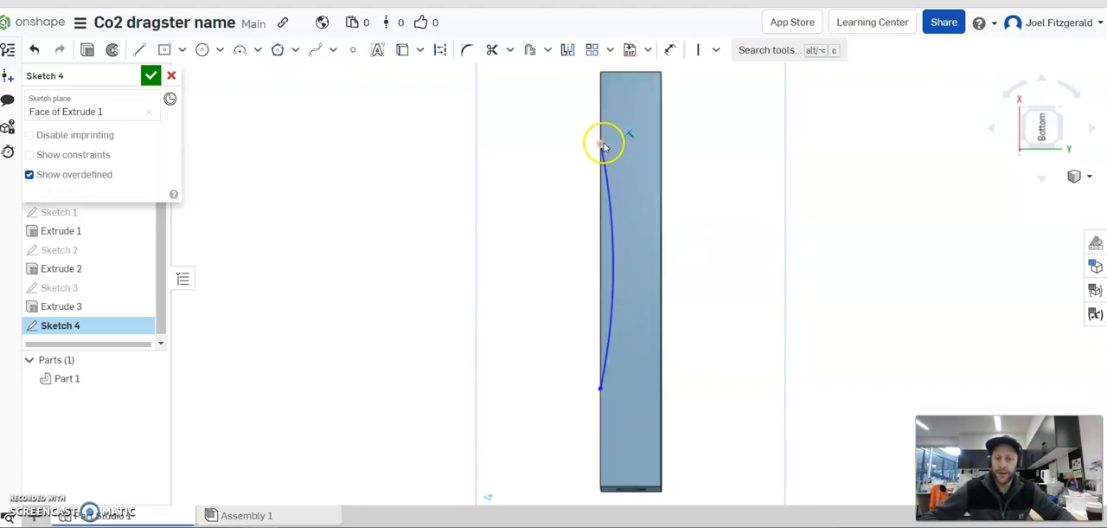
Reshape the side arc by moving both endpoints along the block's long edge and adjusting its bulge.
{"action": "scroll", "coordinate": [625, 229], "scroll_direction": "up", "scroll_amount": 3}
{"action": "left_click_drag", "start_coordinate": [608, 280], "coordinate": [597, 294]}
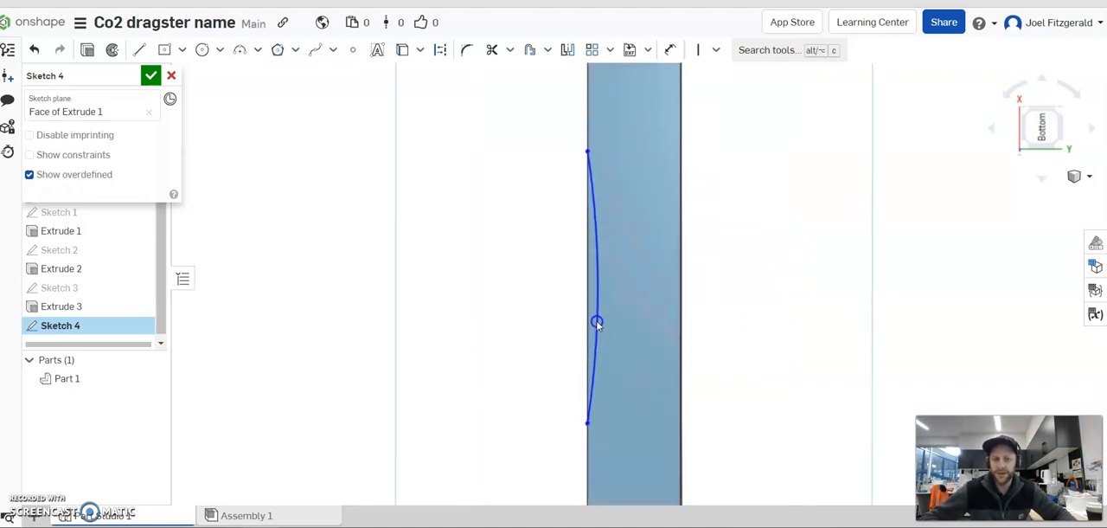
{"action": "scroll", "coordinate": [718, 313], "scroll_direction": "down", "scroll_amount": 3}
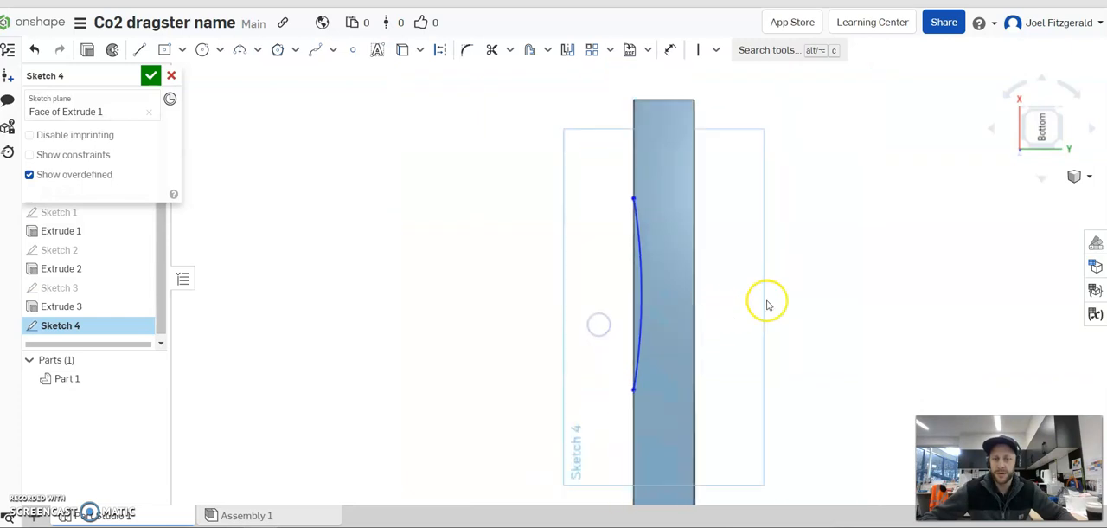
{"action": "left_click_drag", "start_coordinate": [635, 200], "coordinate": [636, 166]}
{"action": "left_click", "coordinate": [627, 378]}
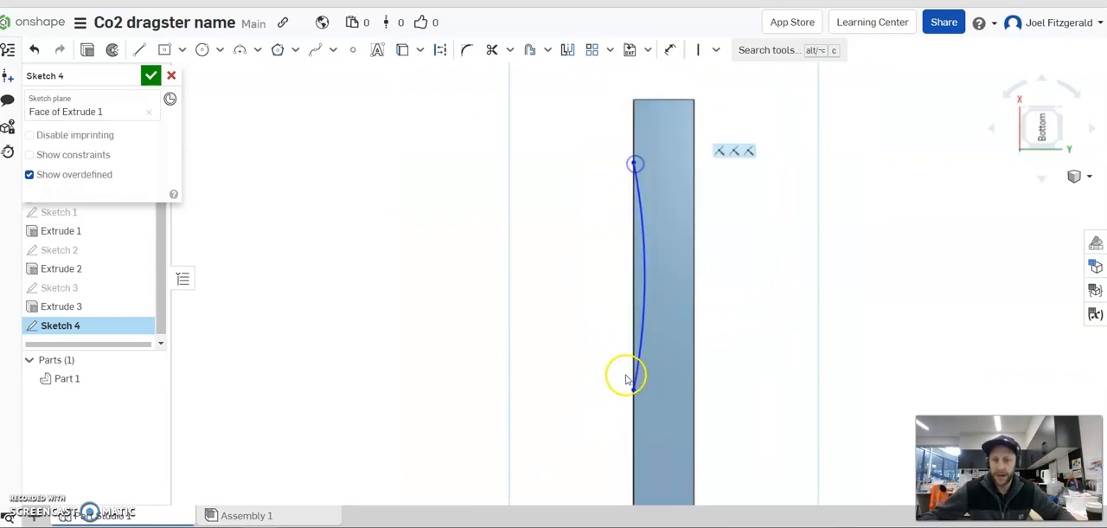
{"action": "left_click_drag", "start_coordinate": [632, 394], "coordinate": [632, 408]}
{"action": "left_click_drag", "start_coordinate": [647, 287], "coordinate": [641, 307]}
{"action": "scroll", "coordinate": [755, 322], "scroll_direction": "down", "scroll_amount": 1}
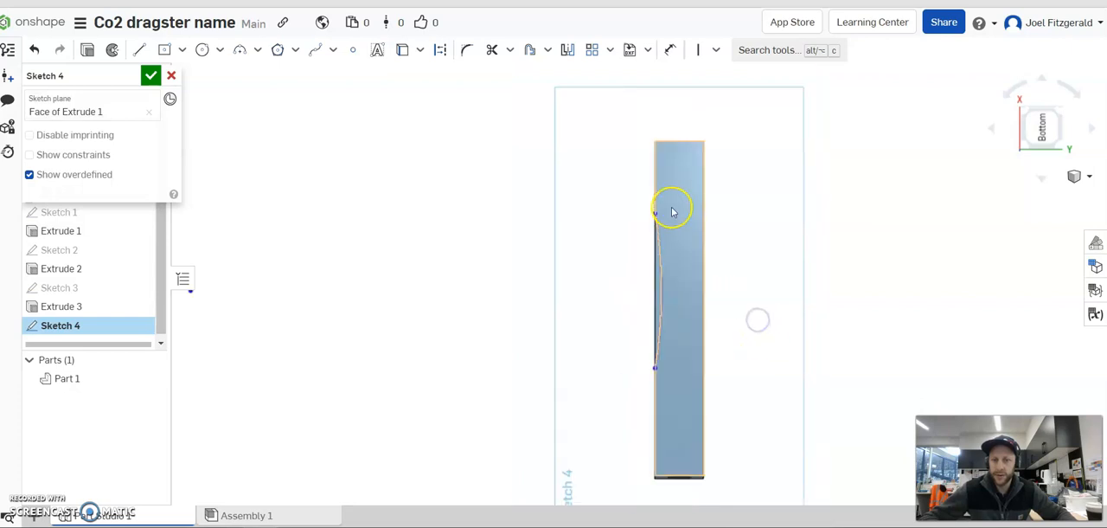
{"action": "scroll", "coordinate": [672, 210], "scroll_direction": "up", "scroll_amount": 2}
{"action": "left_click_drag", "start_coordinate": [645, 218], "coordinate": [646, 204]}
Close the side arc with a straight line along the block's long edge between its two endpoints.
{"action": "mouse_move", "coordinate": [756, 293]}
{"action": "right_mouse_down"}
{"action": "mouse_move", "coordinate": [771, 335]}
{"action": "mouse_move", "coordinate": [725, 358]}
{"action": "mouse_move", "coordinate": [718, 251]}
{"action": "right_mouse_up"}
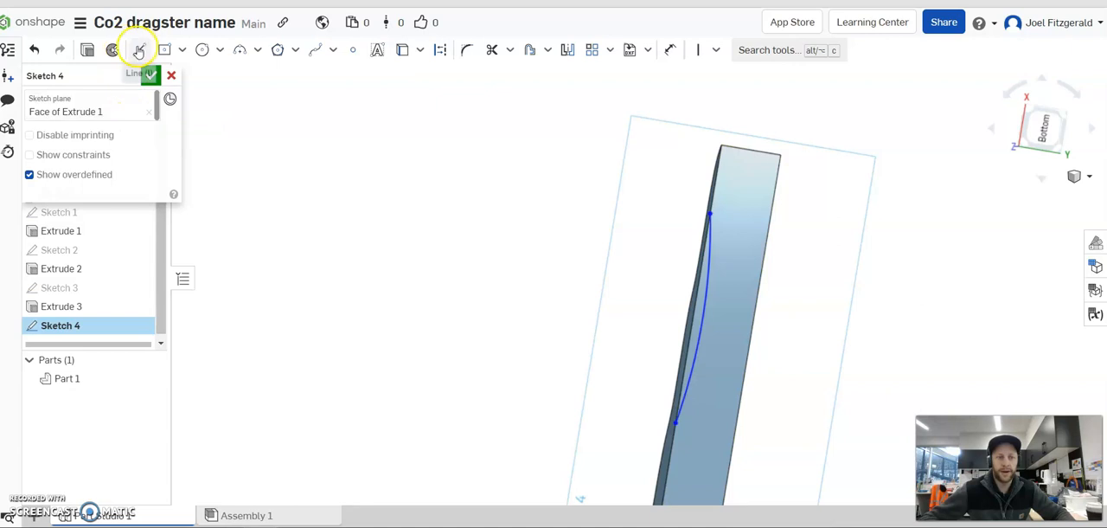
{"action": "left_click", "coordinate": [139, 54]}
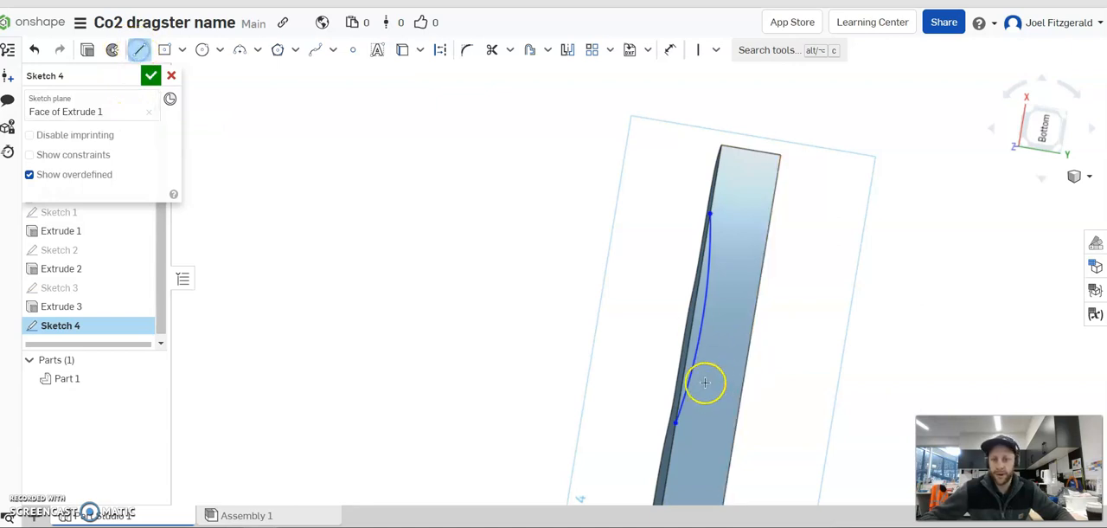
{"action": "scroll", "coordinate": [685, 440], "scroll_direction": "up", "scroll_amount": 2}
{"action": "left_click", "coordinate": [676, 456]}
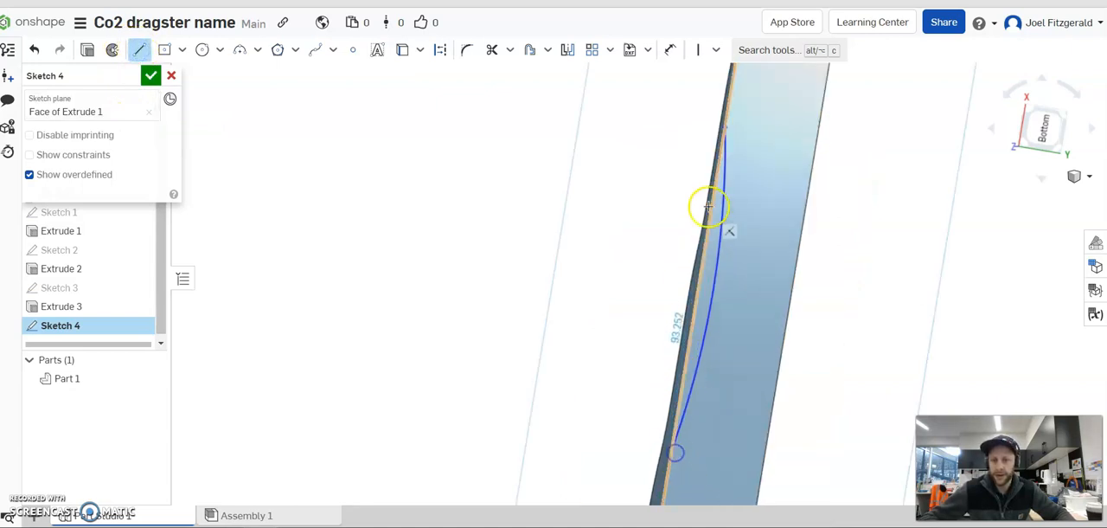
{"action": "left_click", "coordinate": [723, 128]}
{"action": "right_click_drag", "start_coordinate": [506, 247], "coordinate": [478, 256]}
{"action": "key", "text": "Escape"}
{"action": "left_click_drag", "start_coordinate": [667, 448], "coordinate": [695, 413]}
{"action": "left_click", "coordinate": [705, 314]}
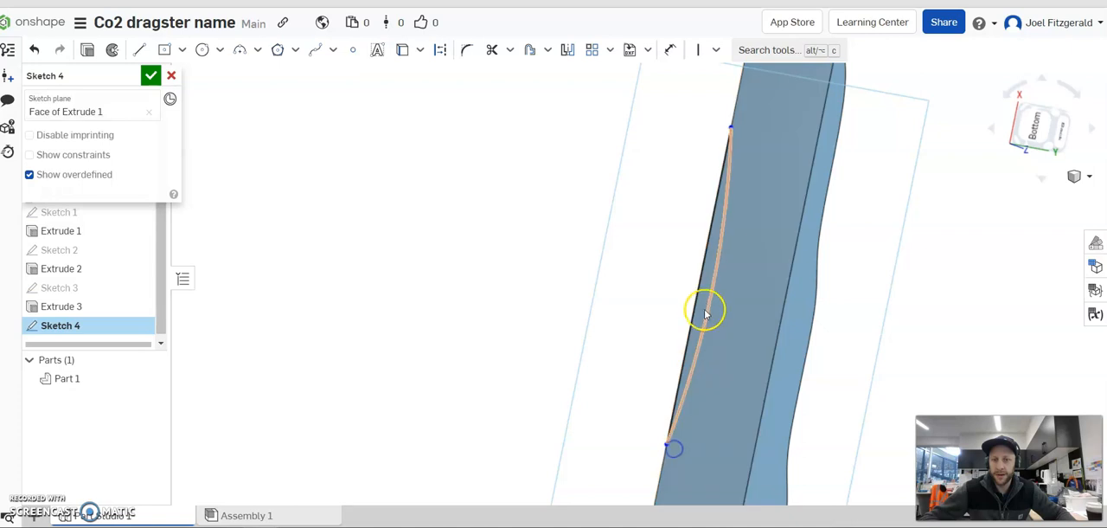
{"action": "mouse_move", "coordinate": [712, 264]}
{"action": "right_mouse_down"}
{"action": "mouse_move", "coordinate": [554, 299]}
{"action": "mouse_move", "coordinate": [670, 311]}
{"action": "mouse_move", "coordinate": [647, 273]}
{"action": "right_mouse_up"}
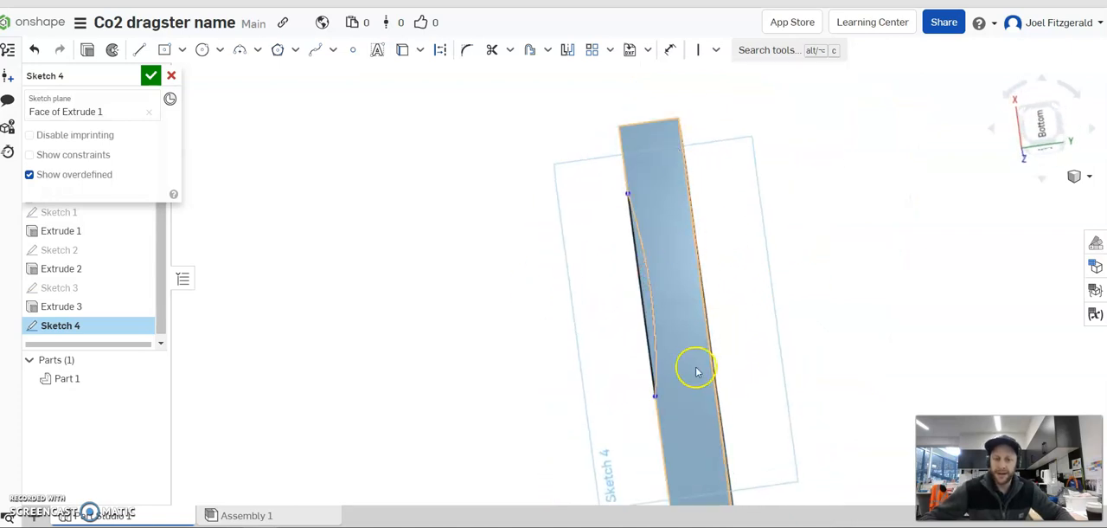
Draw a centreline between the midpoints of the bottom face's nose-end and hole-end edges and convert it to construction geometry.
{"action": "scroll", "coordinate": [699, 370], "scroll_direction": "down", "scroll_amount": 2}
{"action": "right_click_drag", "start_coordinate": [698, 370], "coordinate": [762, 236]}
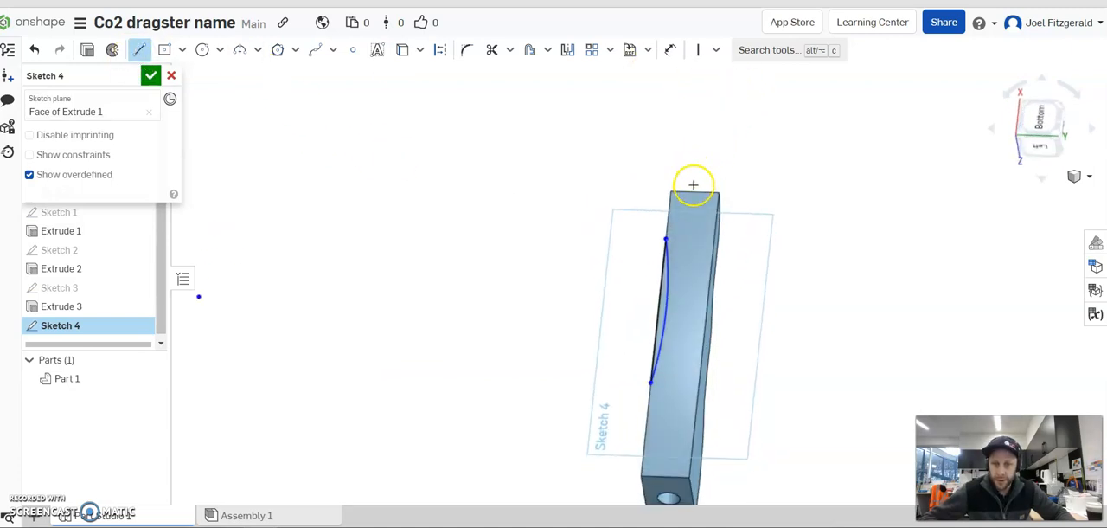
{"action": "left_click", "coordinate": [698, 215]}
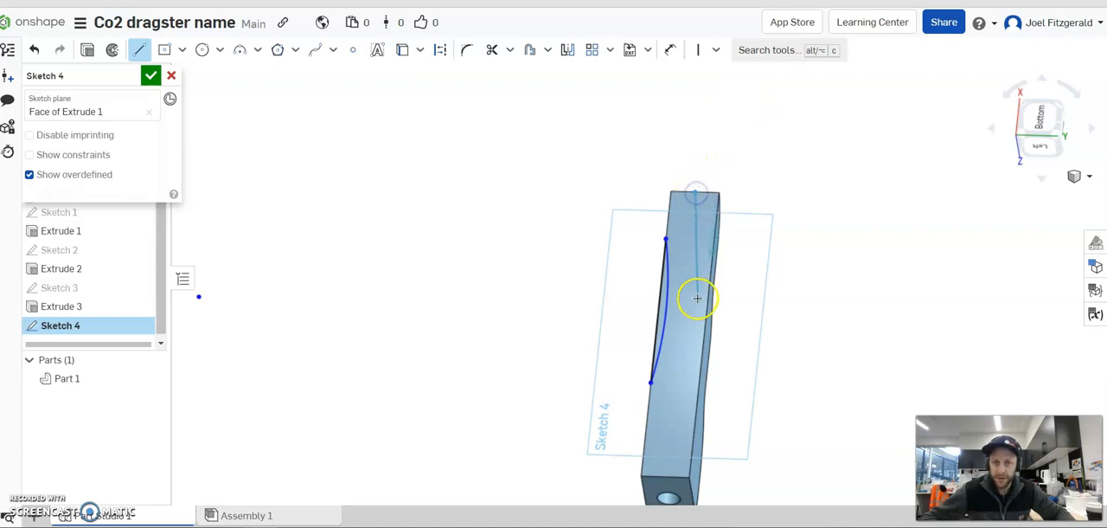
{"action": "left_click", "coordinate": [664, 479]}
{"action": "key", "text": "Escape"}
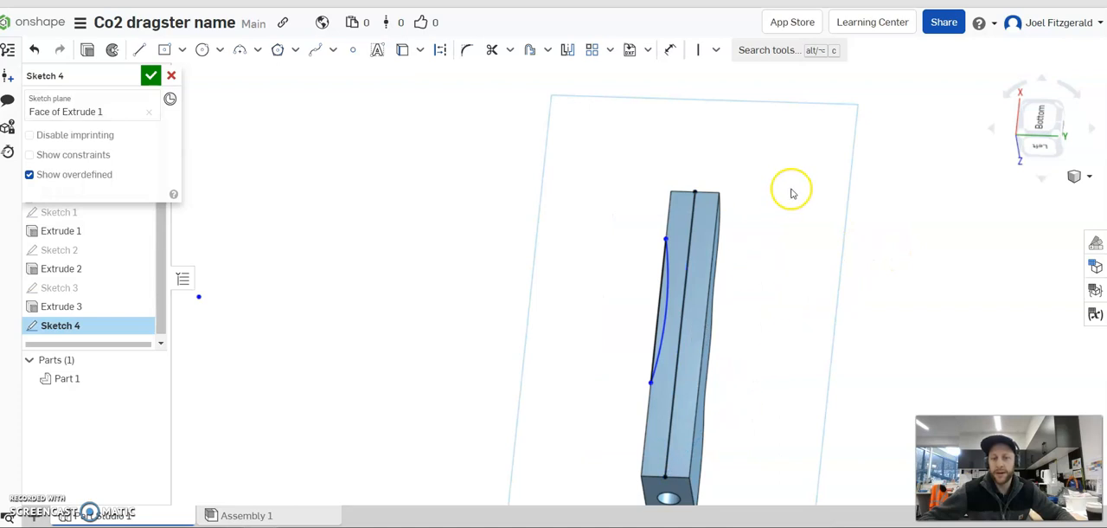
{"action": "right_click", "coordinate": [693, 233]}
{"action": "left_click", "coordinate": [738, 288]}
{"action": "left_click", "coordinate": [877, 288]}
Dimension the arc's endpoints 50 mm from the nose-end edge and 90 mm from the hole-end edge.
{"action": "right_click_drag", "start_coordinate": [796, 243], "coordinate": [794, 243]}
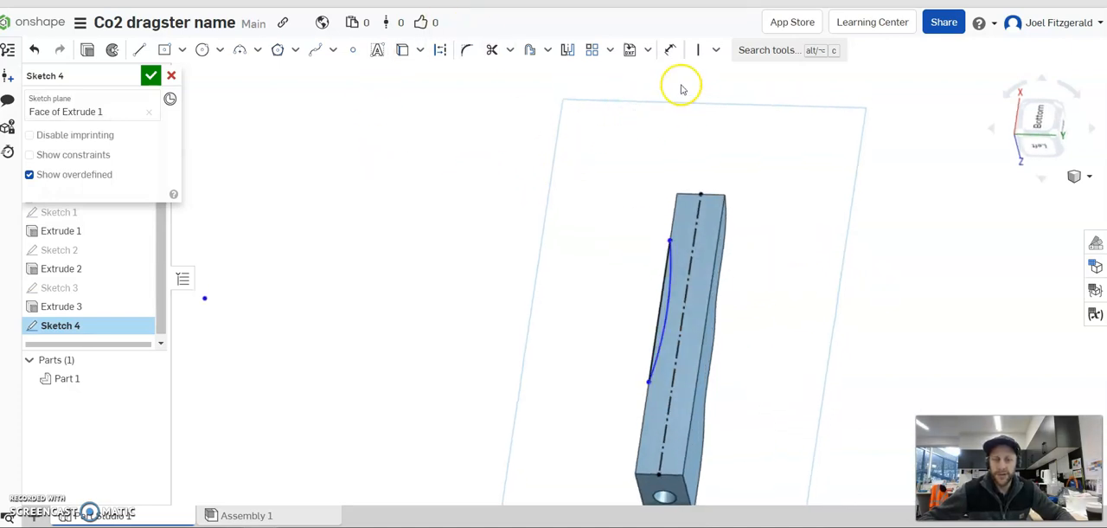
{"action": "left_click", "coordinate": [671, 49]}
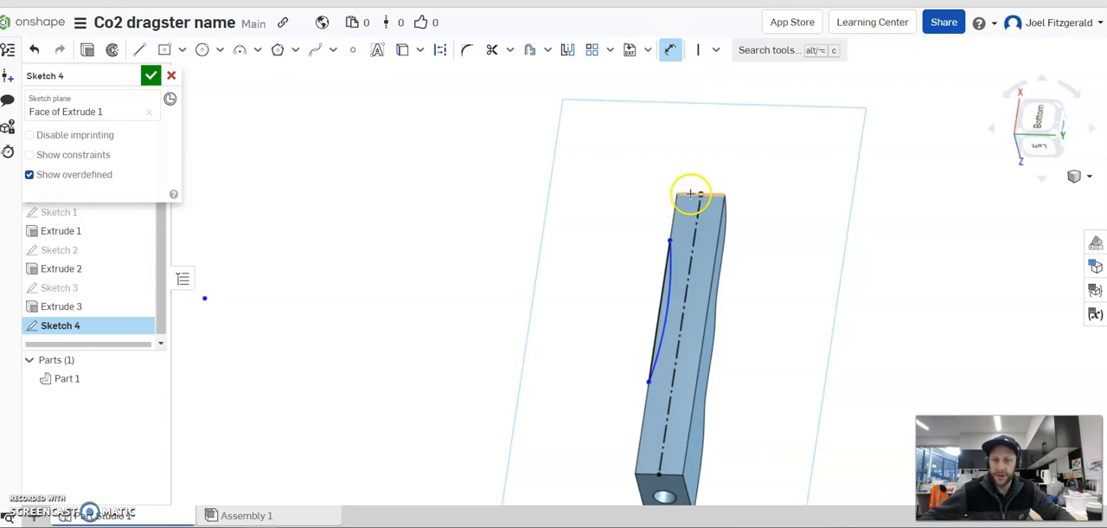
{"action": "left_click", "coordinate": [673, 239]}
{"action": "left_click", "coordinate": [642, 225]}
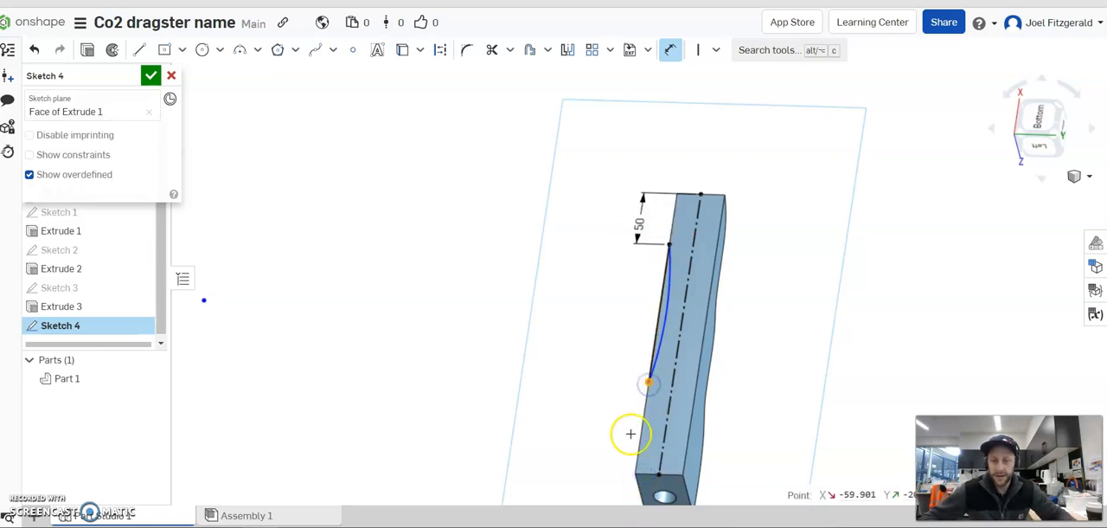
{"action": "left_click", "coordinate": [653, 475]}
{"action": "left_click", "coordinate": [651, 442]}
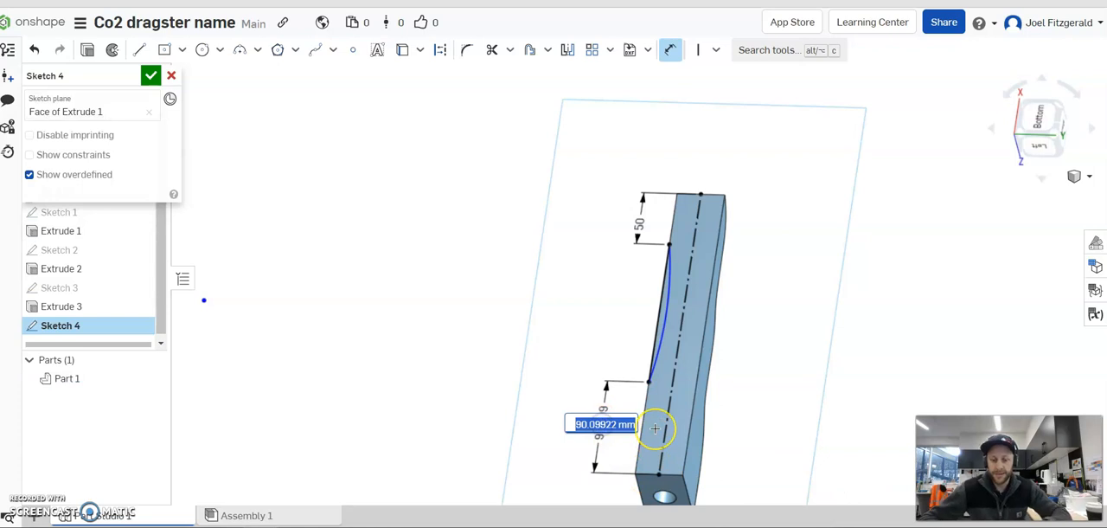
Mirror the side arc and its closing straight line across the centreline onto the opposite long edge of the bottom face.
{"action": "mouse_move", "coordinate": [758, 341]}
{"action": "right_mouse_down"}
{"action": "mouse_move", "coordinate": [793, 386]}
{"action": "mouse_move", "coordinate": [765, 346]}
{"action": "right_mouse_up"}
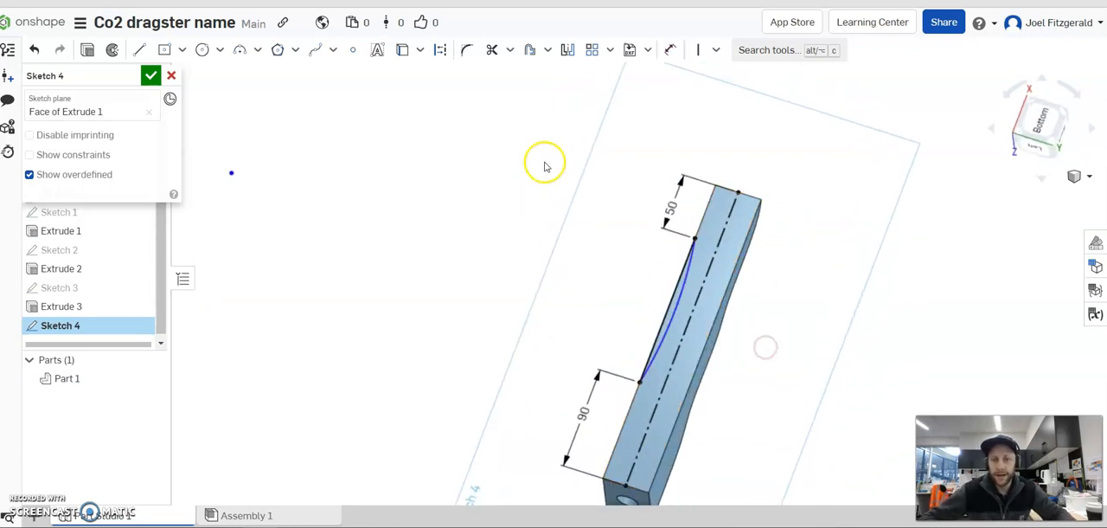
{"action": "left_click", "coordinate": [569, 52]}
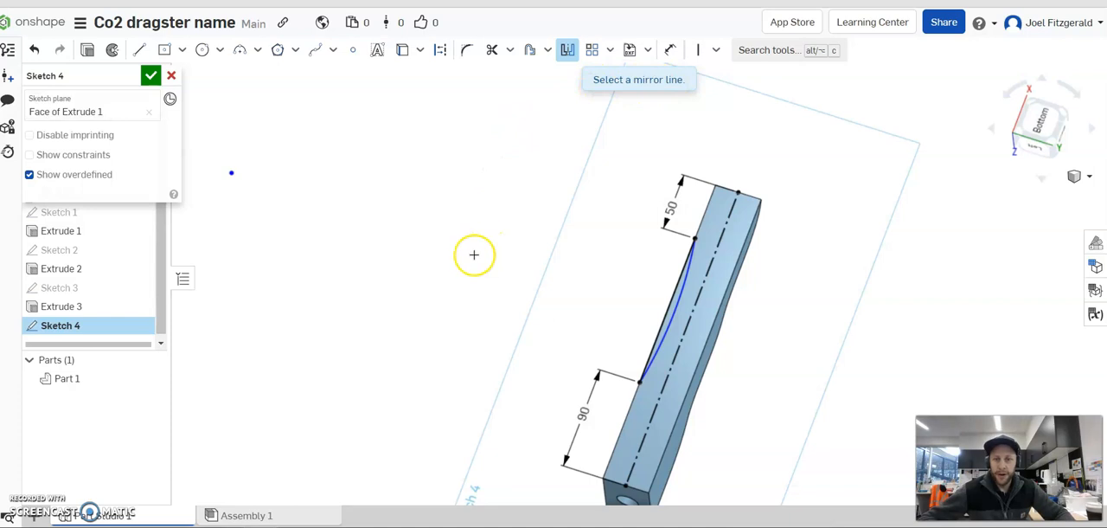
{"action": "left_click", "coordinate": [721, 234]}
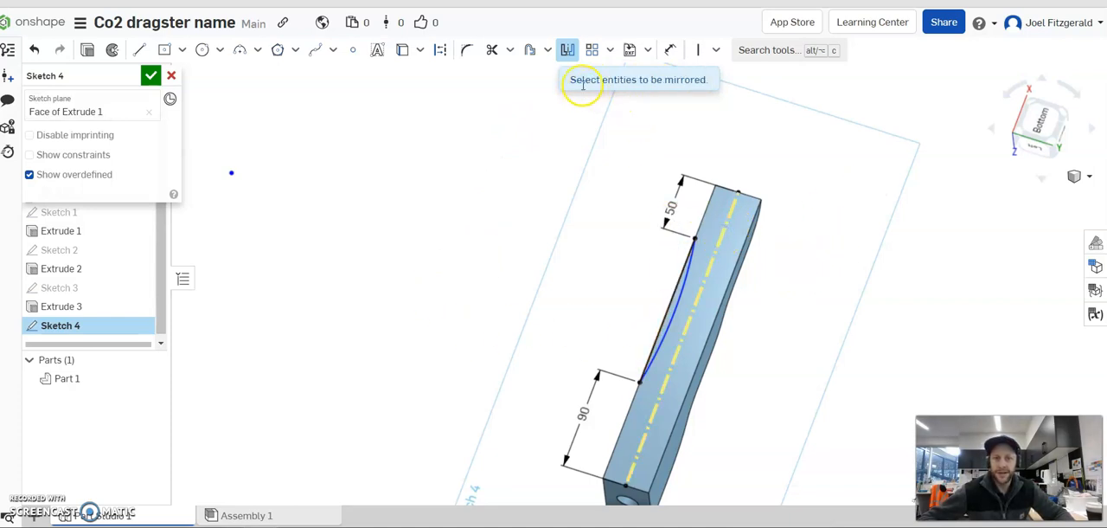
{"action": "scroll", "coordinate": [734, 372], "scroll_direction": "up", "scroll_amount": 2}
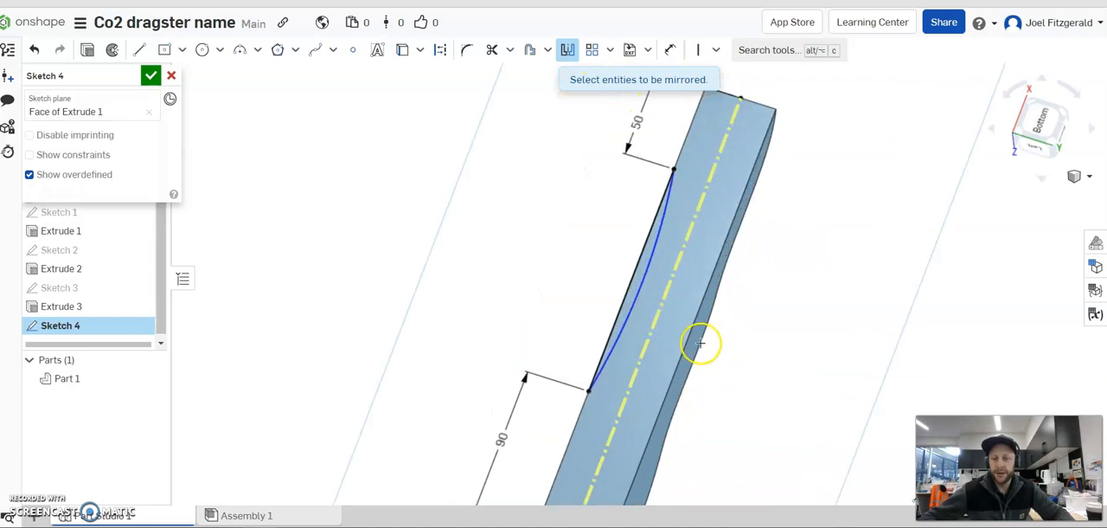
{"action": "left_click", "coordinate": [647, 270]}
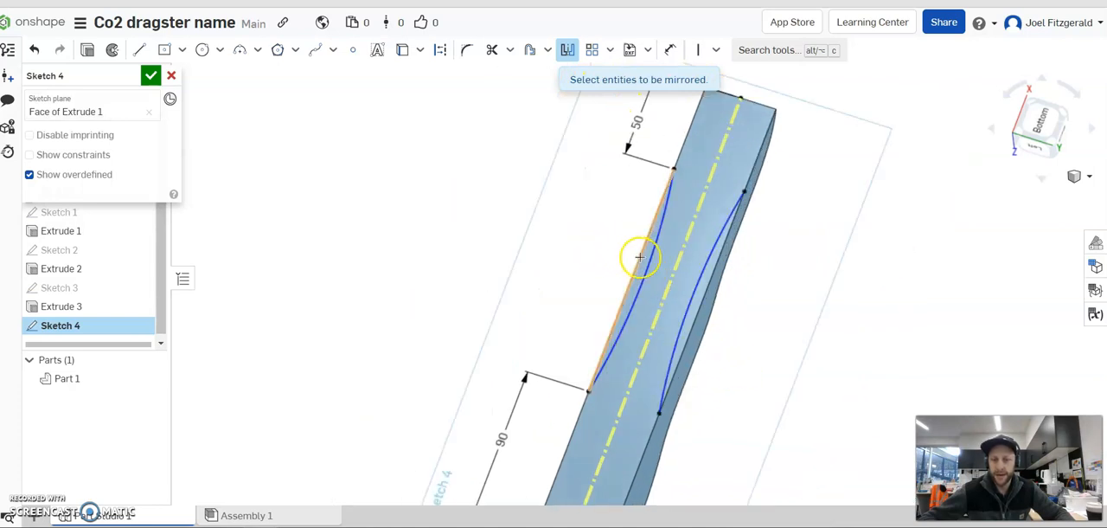
{"action": "left_click", "coordinate": [640, 253]}
{"action": "right_click_drag", "start_coordinate": [705, 414], "coordinate": [722, 312]}
{"action": "right_click_drag", "start_coordinate": [530, 324], "coordinate": [630, 281]}
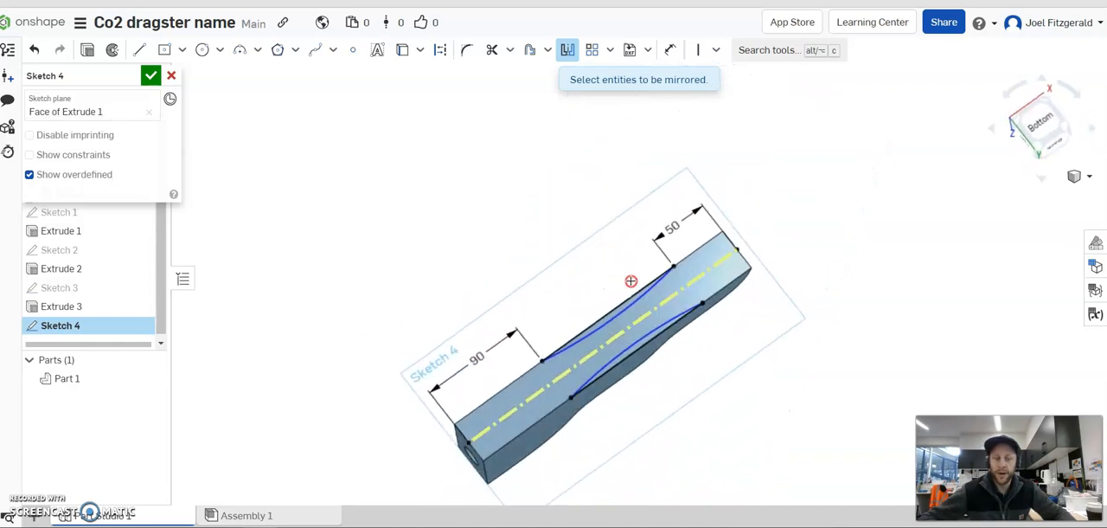
{"action": "left_click", "coordinate": [566, 51]}
{"action": "mouse_move", "coordinate": [512, 252]}
{"action": "right_mouse_down"}
{"action": "mouse_move", "coordinate": [517, 264]}
{"action": "mouse_move", "coordinate": [520, 250]}
{"action": "right_mouse_up"}
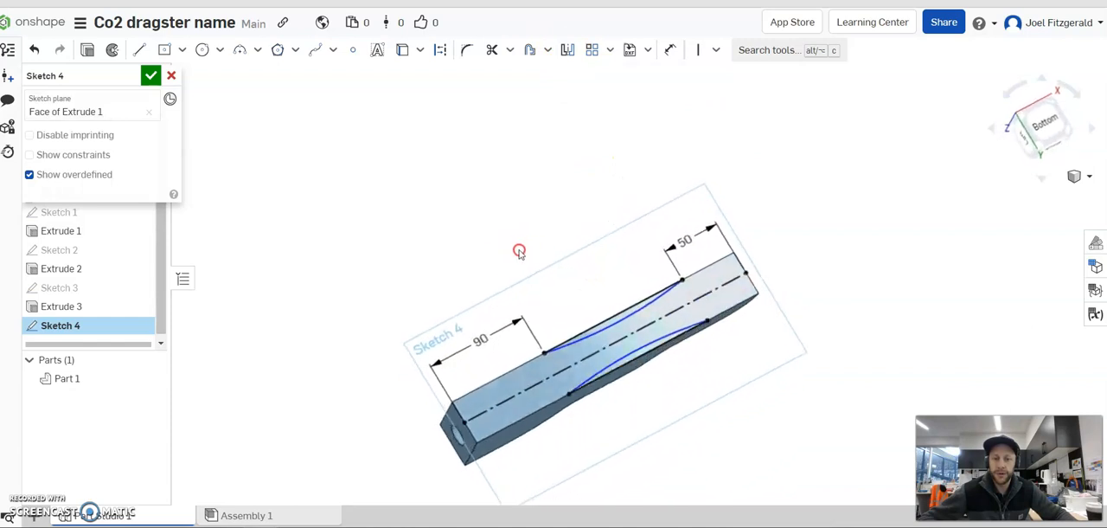
Extrude both mirrored side regions as a blind removal 117 mm deep, upward through the body.
{"action": "scroll", "coordinate": [648, 390], "scroll_direction": "up", "scroll_amount": 3}
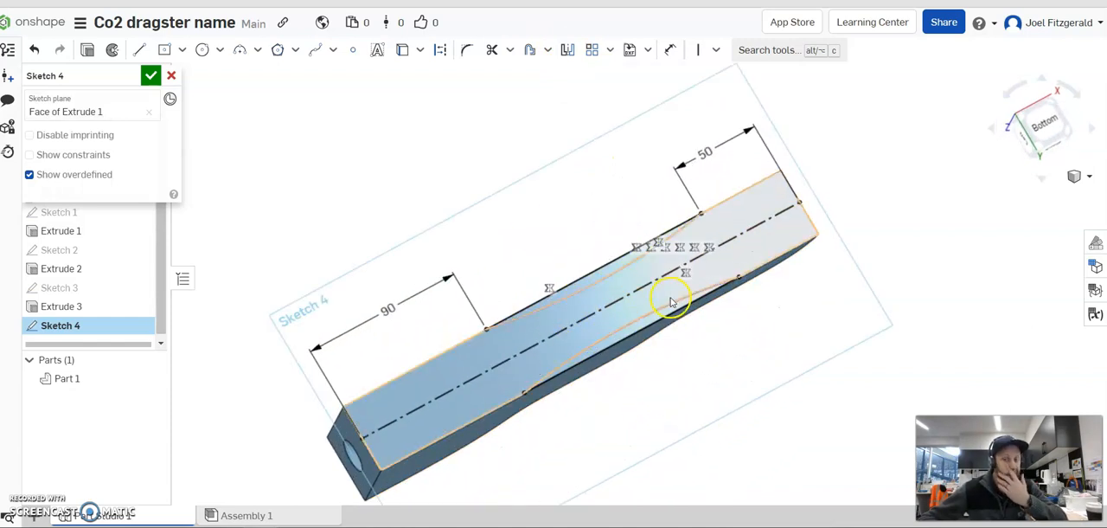
{"action": "right_click_drag", "start_coordinate": [638, 341], "coordinate": [639, 342]}
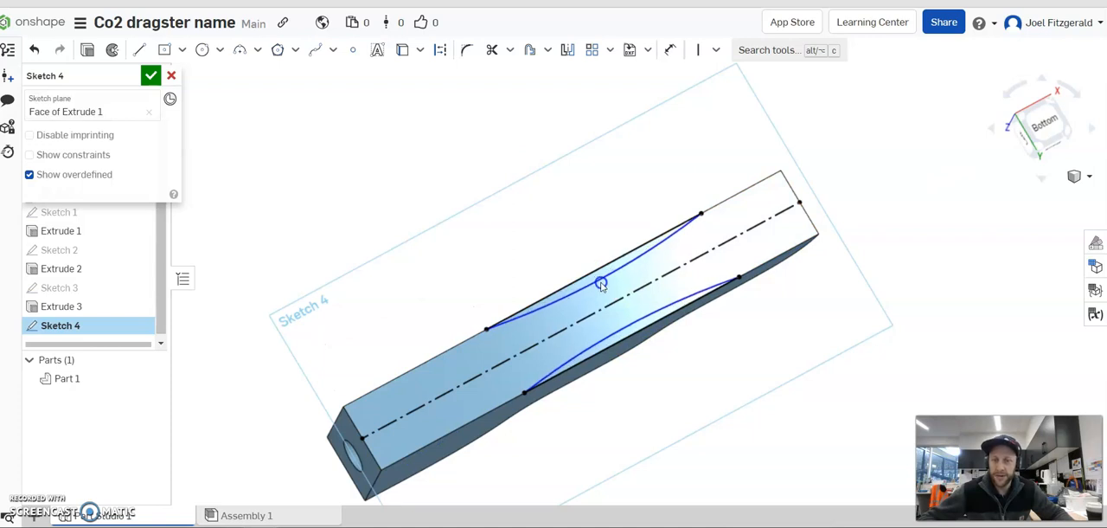
{"action": "left_click", "coordinate": [560, 287]}
{"action": "right_click_drag", "start_coordinate": [632, 320], "coordinate": [683, 390]}
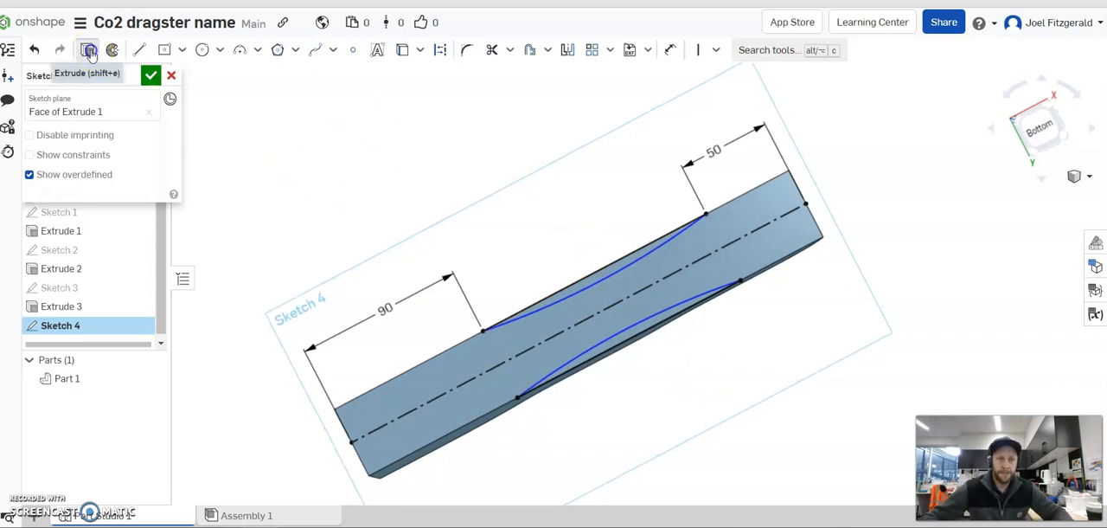
{"action": "left_click", "coordinate": [90, 53]}
{"action": "mouse_move", "coordinate": [559, 173]}
{"action": "right_mouse_down"}
{"action": "mouse_move", "coordinate": [536, 277]}
{"action": "mouse_move", "coordinate": [507, 309]}
{"action": "mouse_move", "coordinate": [505, 137]}
{"action": "mouse_move", "coordinate": [514, 246]}
{"action": "mouse_move", "coordinate": [504, 297]}
{"action": "mouse_move", "coordinate": [482, 272]}
{"action": "mouse_move", "coordinate": [485, 282]}
{"action": "right_mouse_up"}
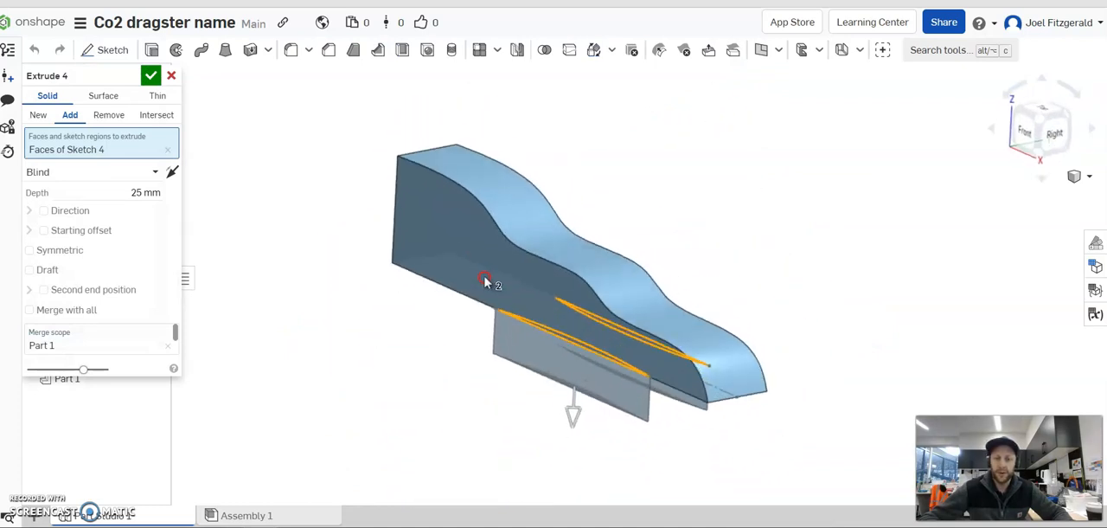
{"action": "left_click", "coordinate": [107, 115]}
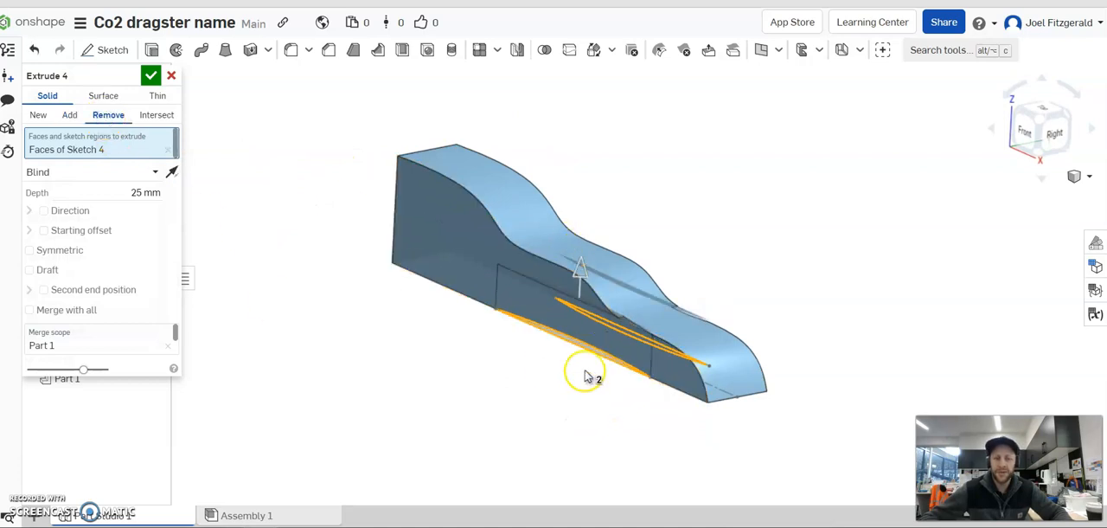
{"action": "left_click_drag", "start_coordinate": [580, 236], "coordinate": [586, 105]}
{"action": "right_click_drag", "start_coordinate": [687, 276], "coordinate": [719, 276]}
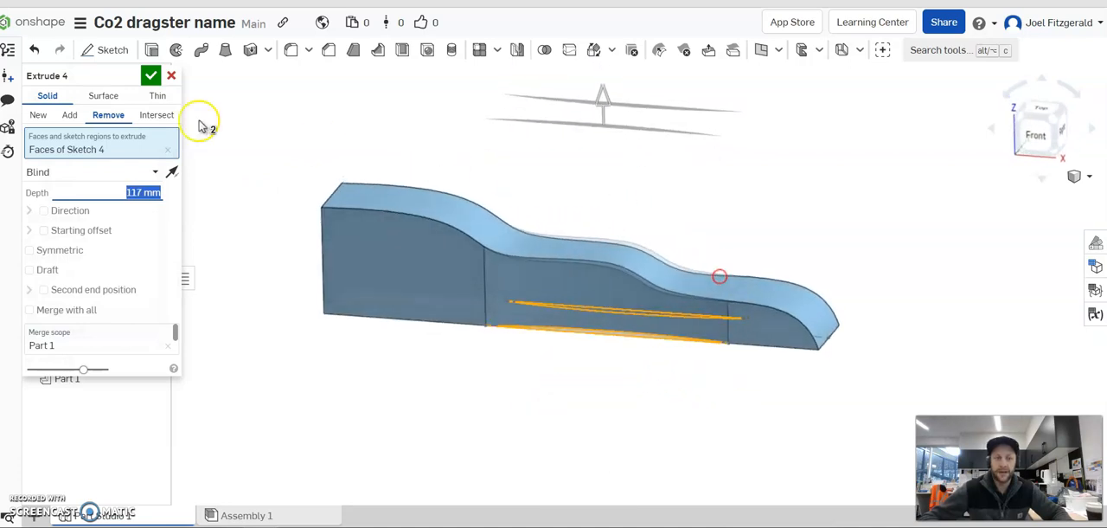
{"action": "left_click", "coordinate": [152, 77]}
Start a sketch on the flat side face near the hole end and draw a line about 20 mm long inward from the hole-end edge.
{"action": "right_click_drag", "start_coordinate": [481, 427], "coordinate": [586, 240]}
{"action": "right_click_drag", "start_coordinate": [551, 322], "coordinate": [704, 274]}
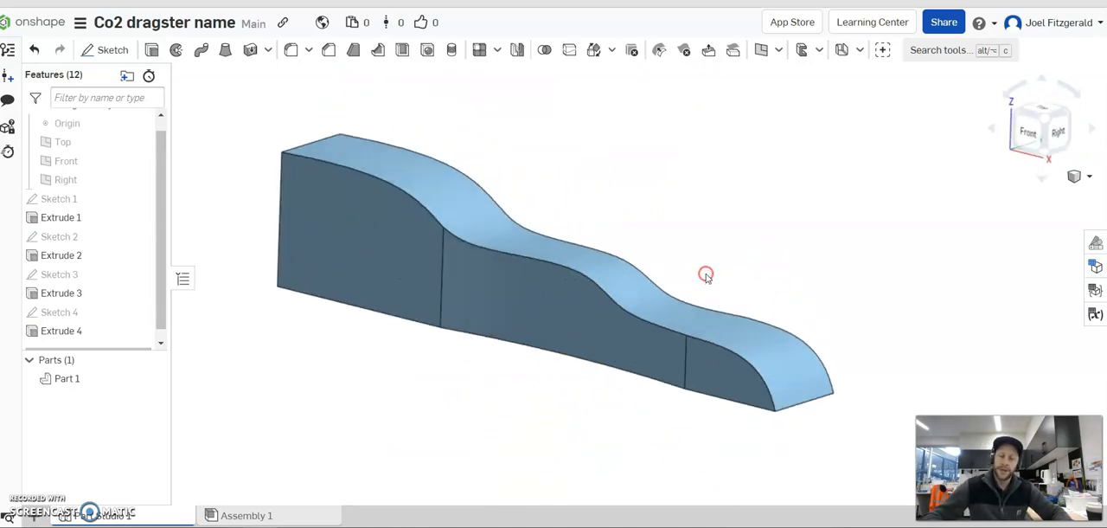
{"action": "right_click_drag", "start_coordinate": [462, 366], "coordinate": [514, 341]}
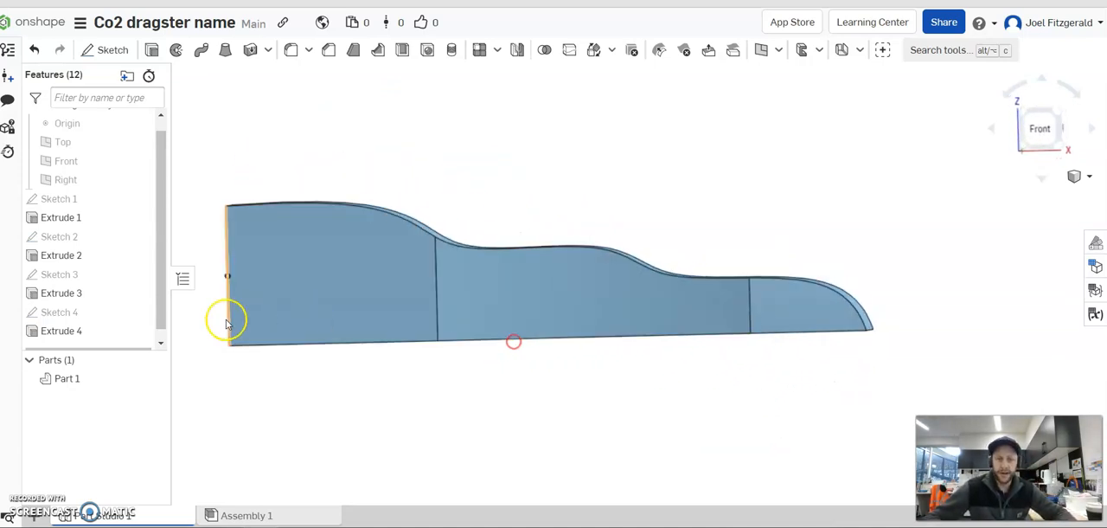
{"action": "right_click_drag", "start_coordinate": [444, 172], "coordinate": [454, 178]}
{"action": "left_click", "coordinate": [105, 50]}
{"action": "scroll", "coordinate": [350, 351], "scroll_direction": "up", "scroll_amount": 5}
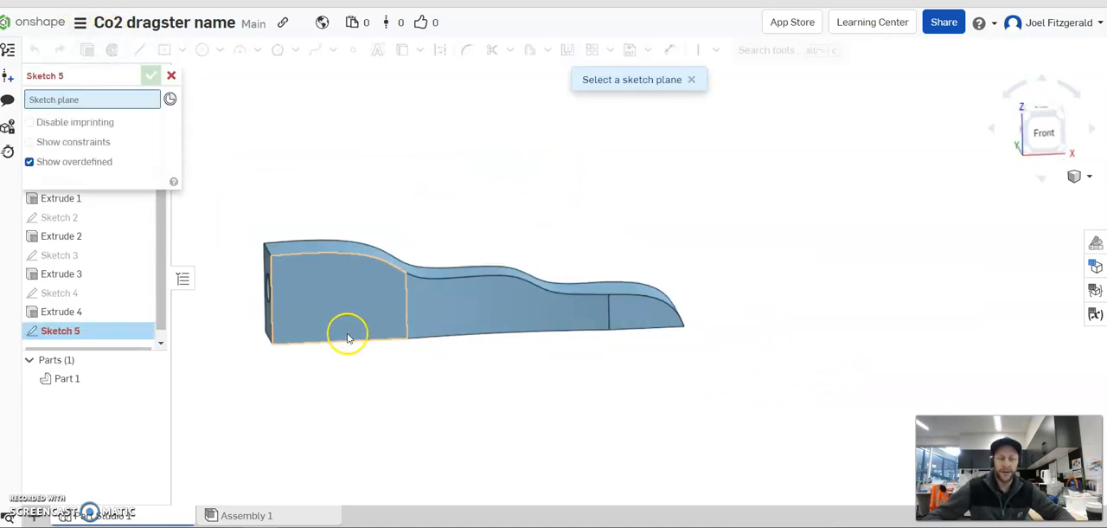
{"action": "left_click", "coordinate": [370, 349]}
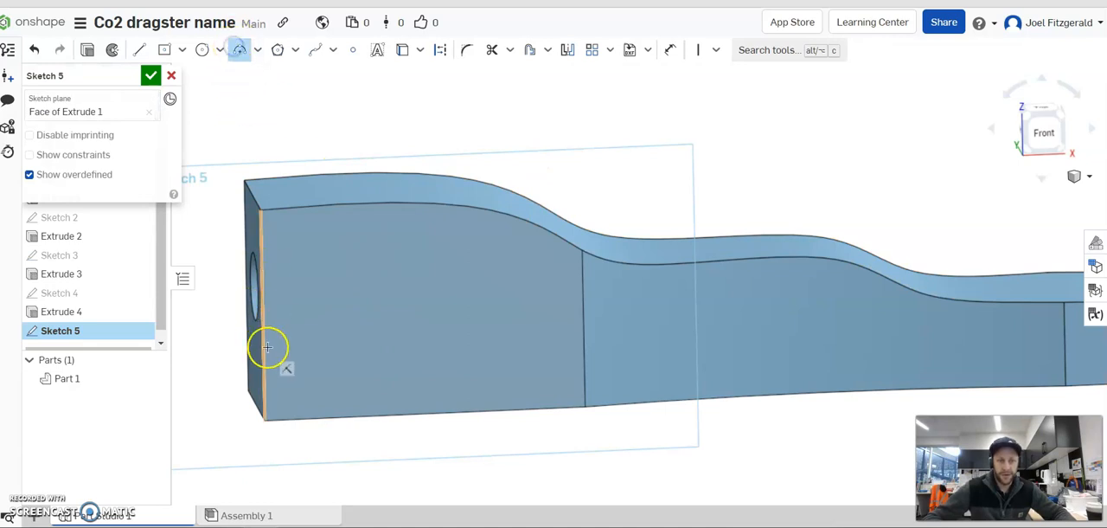
{"action": "left_click", "coordinate": [139, 49]}
{"action": "left_click", "coordinate": [264, 358]}
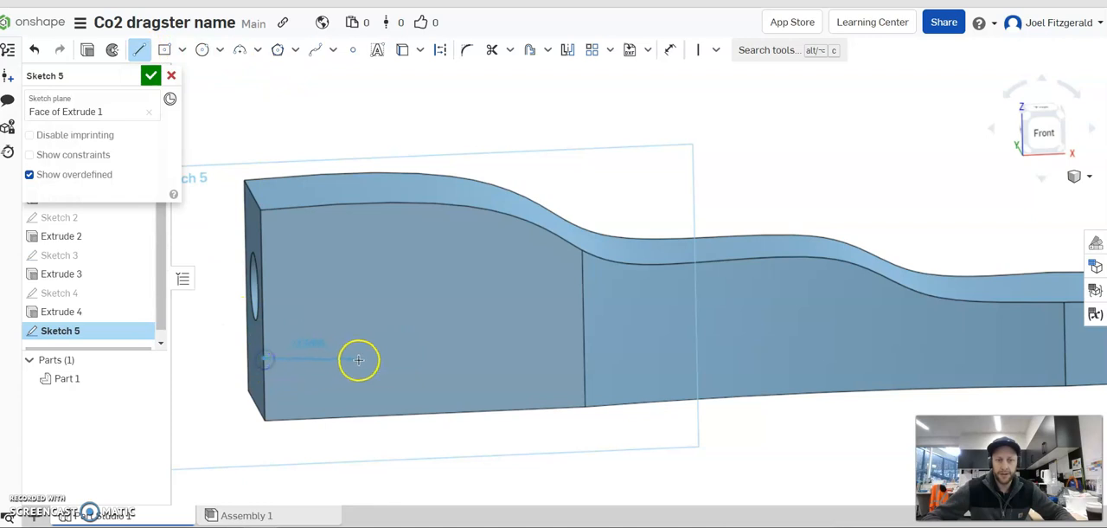
{"action": "left_click", "coordinate": [337, 355]}
Draw an arc of about 30 mm radius from the line's inner end down to the side face's bottom edge.
{"action": "left_click", "coordinate": [239, 49]}
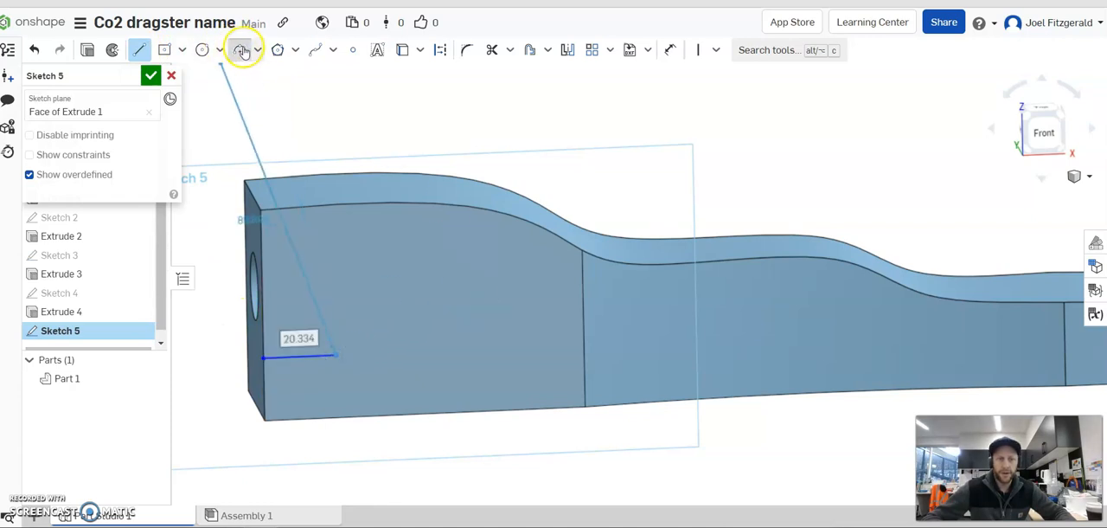
{"action": "left_click", "coordinate": [435, 415]}
{"action": "left_click", "coordinate": [421, 390]}
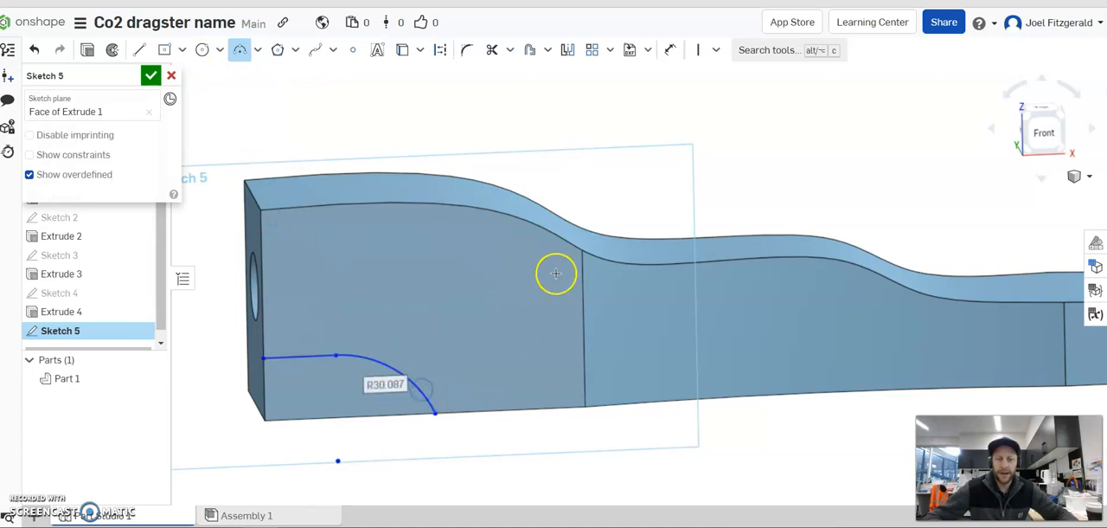
{"action": "scroll", "coordinate": [354, 385], "scroll_direction": "up", "scroll_amount": 2}
{"action": "right_click_drag", "start_coordinate": [292, 423], "coordinate": [277, 383]}
{"action": "key", "text": "f"}
{"action": "key", "text": "Escape"}
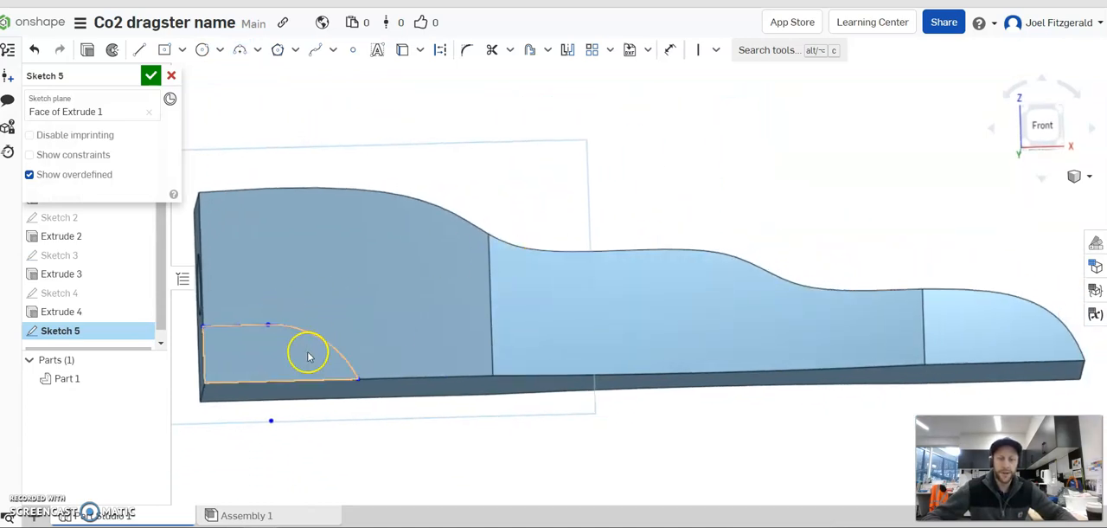
Reshape the profile by moving the junction of line and arc, making the line longer and the arc tighter.
{"action": "scroll", "coordinate": [217, 388], "scroll_direction": "up", "scroll_amount": 4}
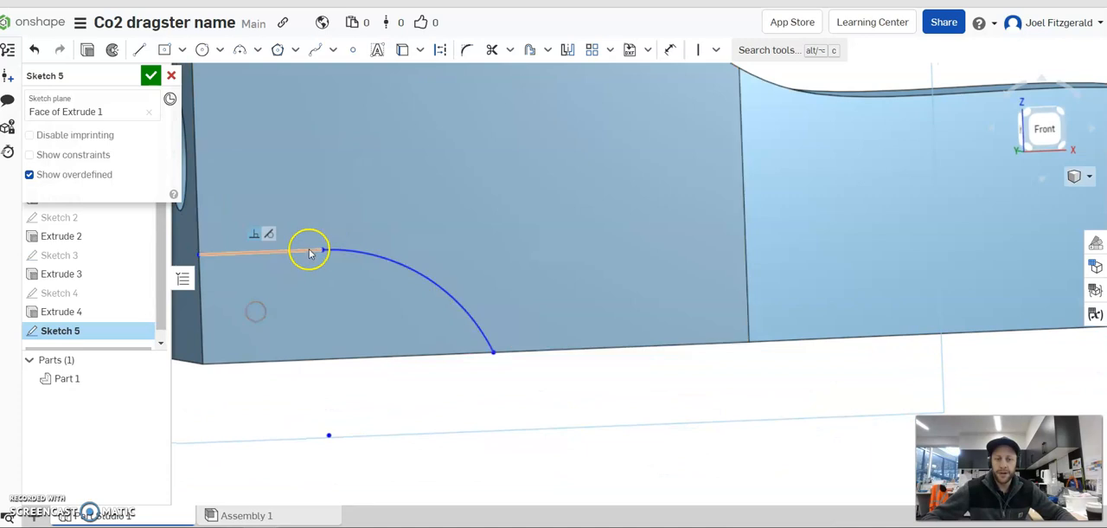
{"action": "left_click_drag", "start_coordinate": [343, 255], "coordinate": [315, 266]}
{"action": "left_click", "coordinate": [717, 50]}
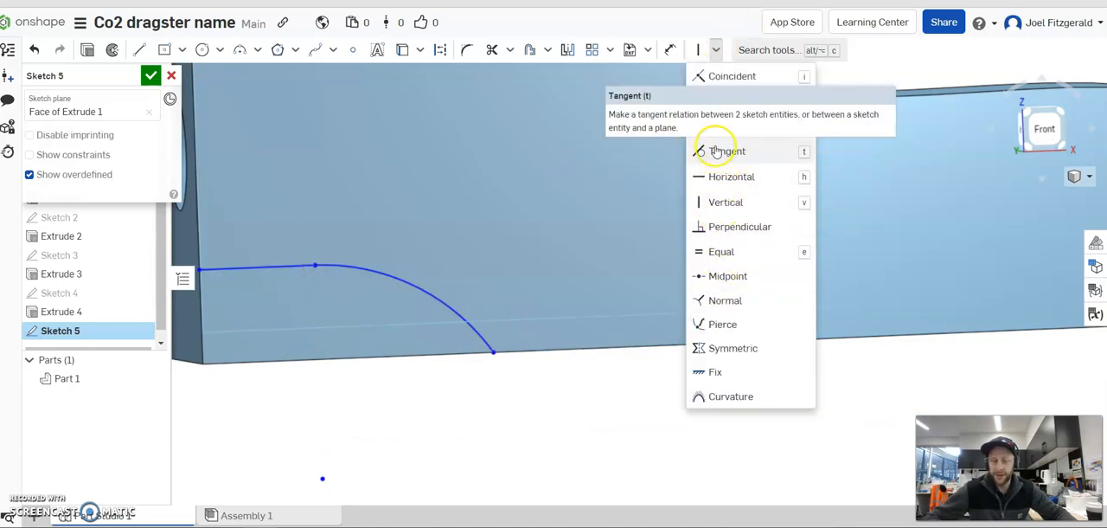
{"action": "scroll", "coordinate": [471, 432], "scroll_direction": "down", "scroll_amount": 3}
{"action": "right_click_drag", "start_coordinate": [490, 430], "coordinate": [482, 427]}
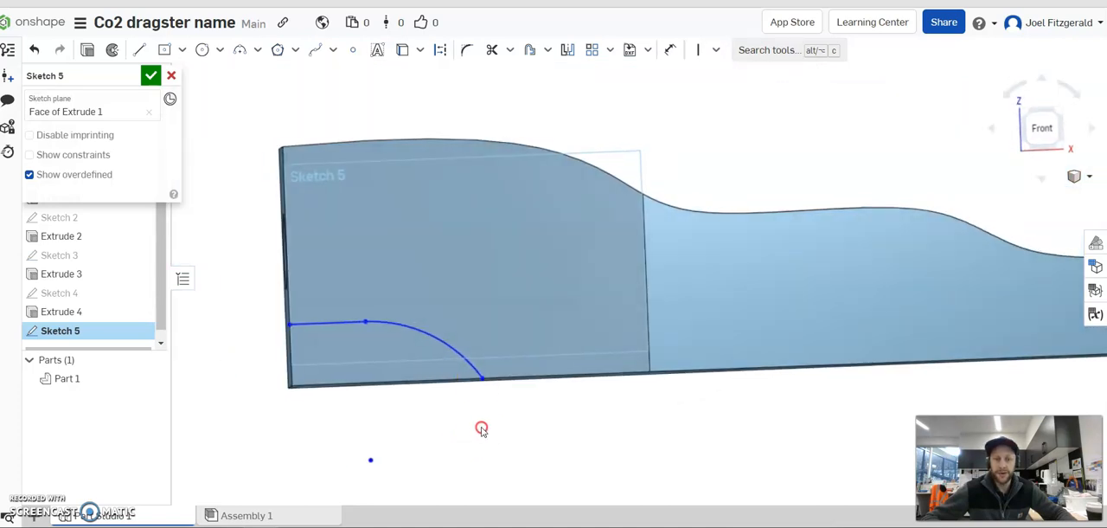
{"action": "left_click_drag", "start_coordinate": [477, 379], "coordinate": [476, 378]}
{"action": "left_click_drag", "start_coordinate": [364, 323], "coordinate": [391, 321]}
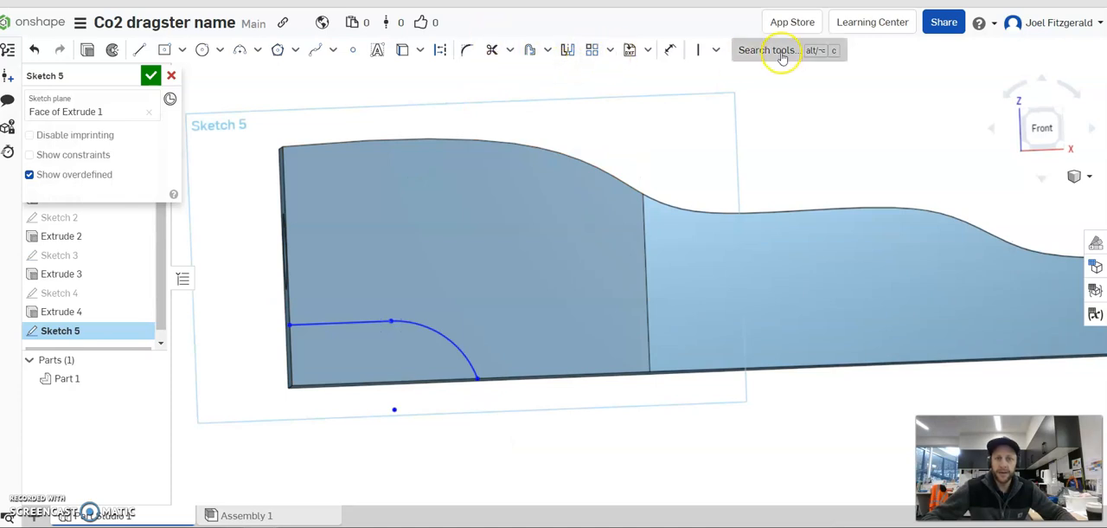
Dimension the line 15 mm above the bottom edge and the arc's lower end 40 mm from the hole-end edge.
{"action": "left_click", "coordinate": [671, 49]}
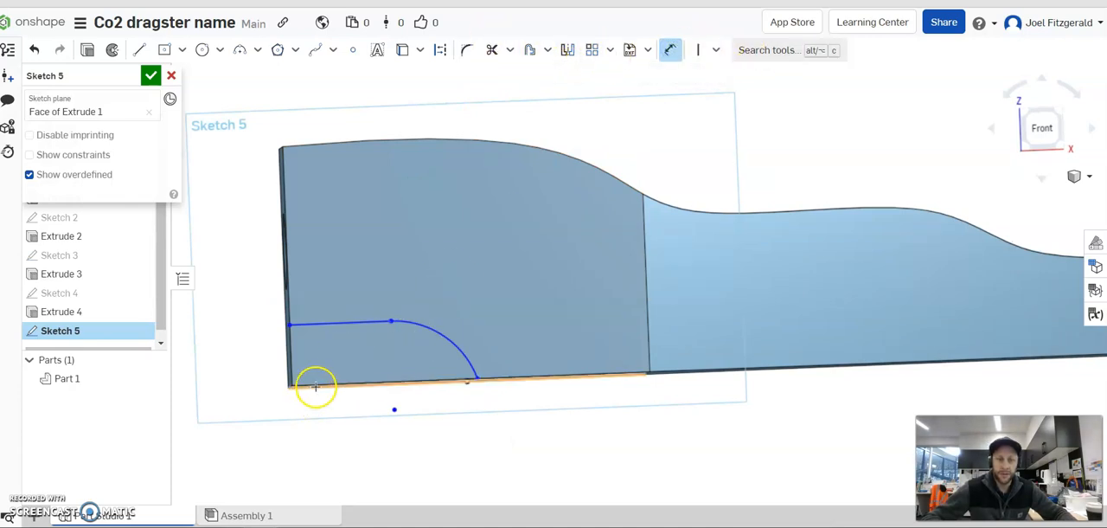
{"action": "left_click", "coordinate": [315, 386]}
{"action": "left_click", "coordinate": [316, 325]}
{"action": "left_click", "coordinate": [235, 354]}
{"action": "type", "text": "15"}
{"action": "key", "text": "Return"}
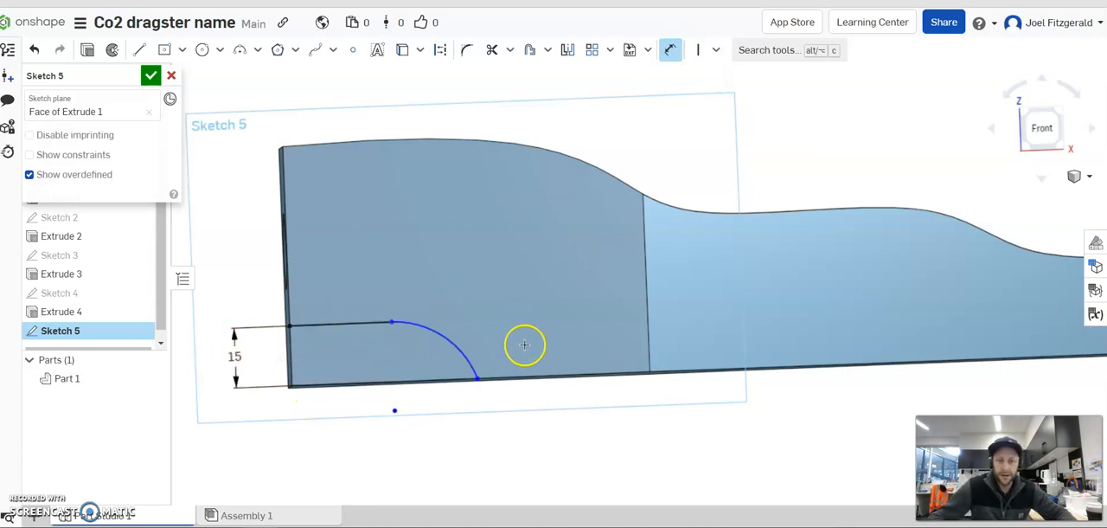
{"action": "left_click", "coordinate": [292, 306]}
{"action": "left_click", "coordinate": [405, 439]}
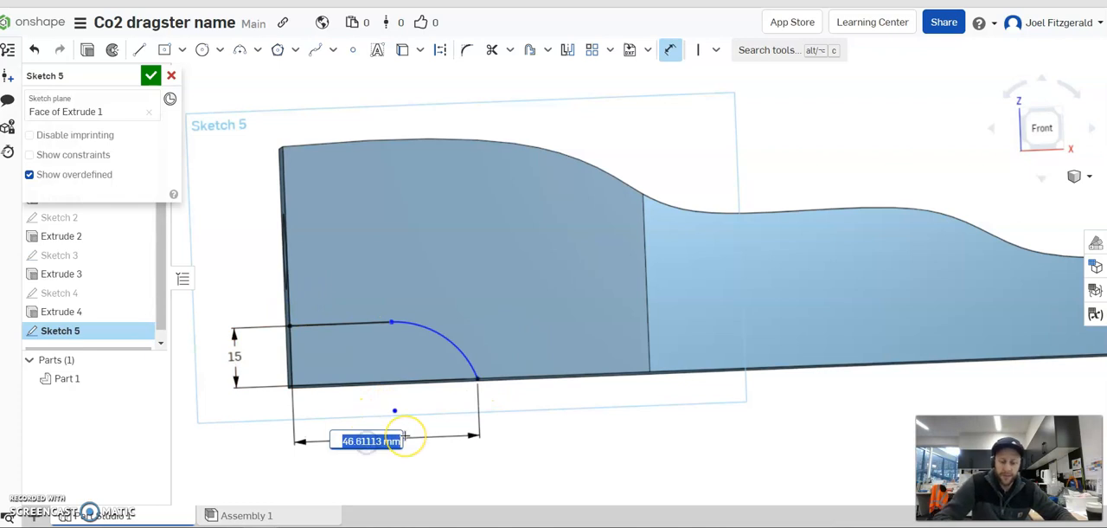
{"action": "key", "text": "Return"}
{"action": "right_click_drag", "start_coordinate": [441, 346], "coordinate": [514, 282]}
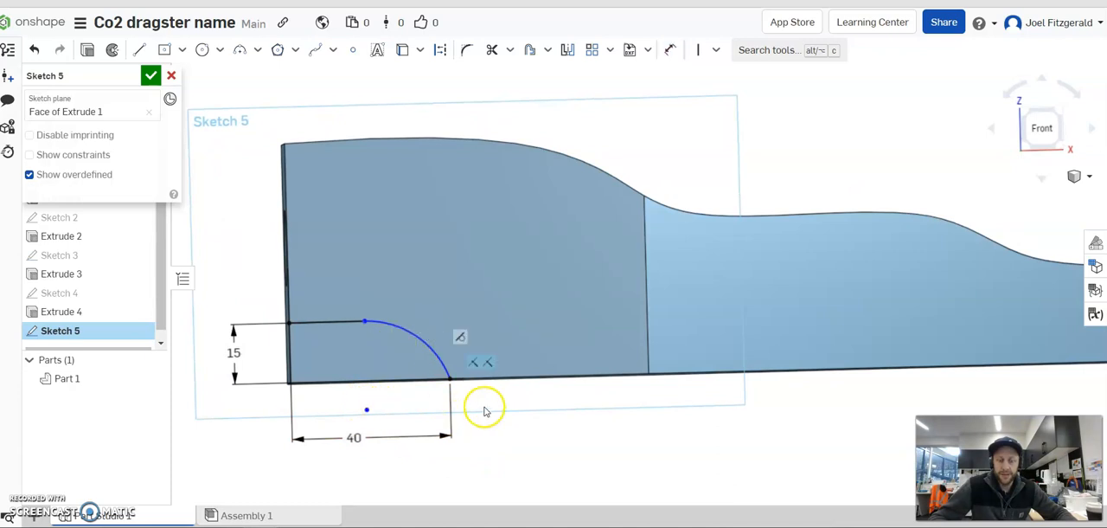
{"action": "right_click_drag", "start_coordinate": [552, 287], "coordinate": [563, 316]}
{"action": "left_click", "coordinate": [93, 56]}
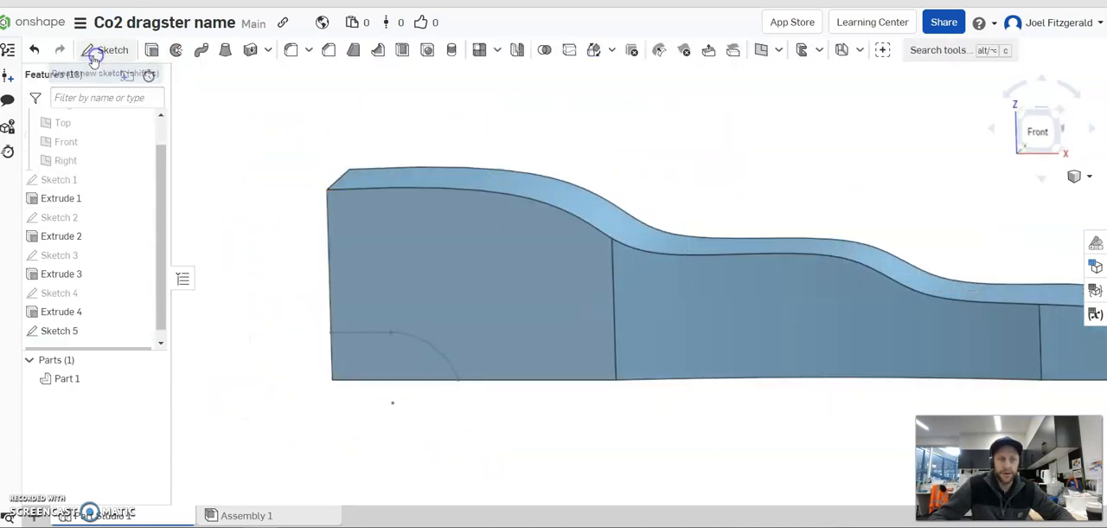
{"action": "left_click", "coordinate": [108, 116]}
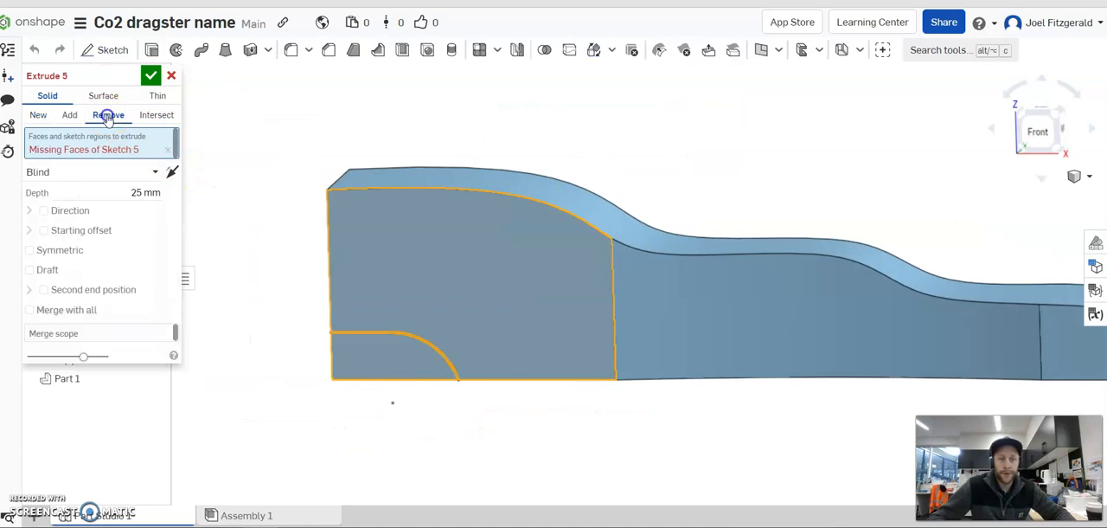
{"action": "right_click_drag", "start_coordinate": [265, 271], "coordinate": [269, 267]}
{"action": "right_click_drag", "start_coordinate": [355, 395], "coordinate": [374, 407]}
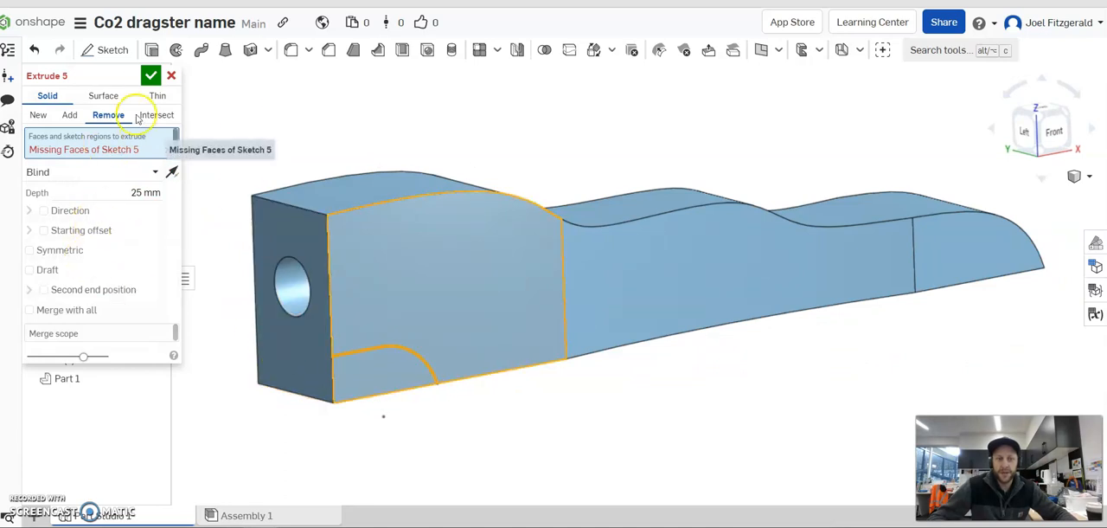
{"action": "left_click", "coordinate": [171, 75]}
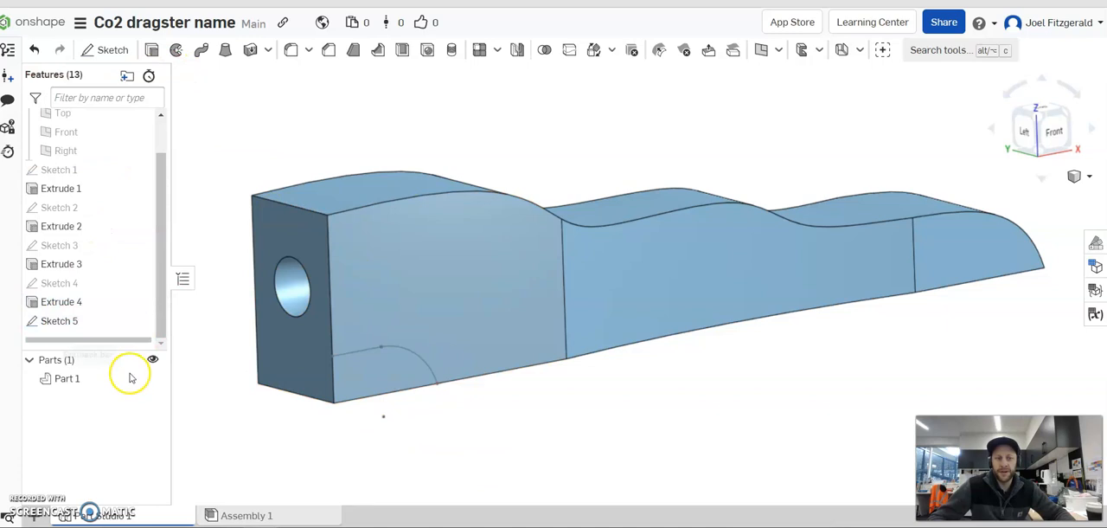
Reopen the cut-out sketch and close its profile with lines along the 15 mm hole-end edge and the 40 mm bottom edge.
{"action": "right_click", "coordinate": [63, 329]}
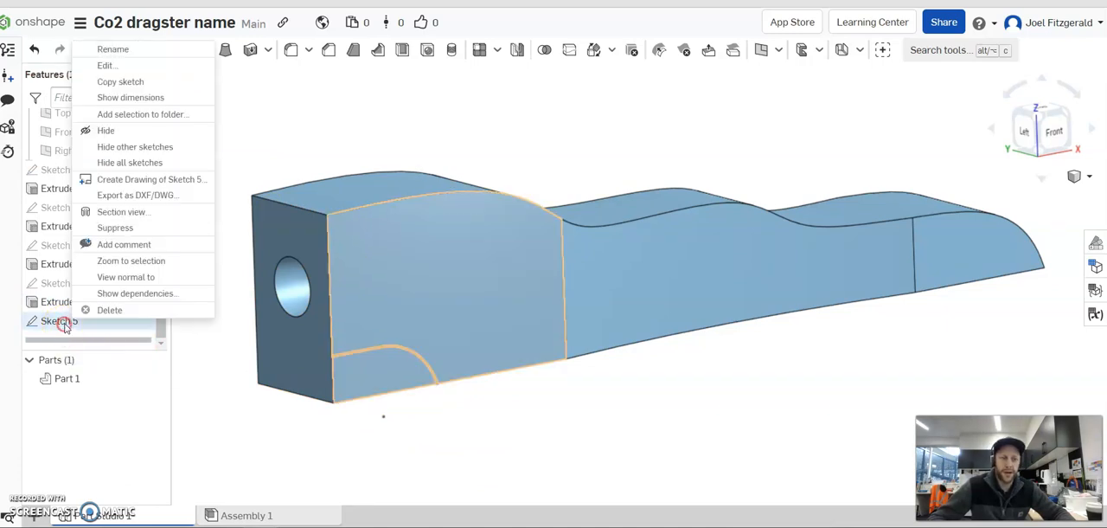
{"action": "left_click", "coordinate": [69, 67]}
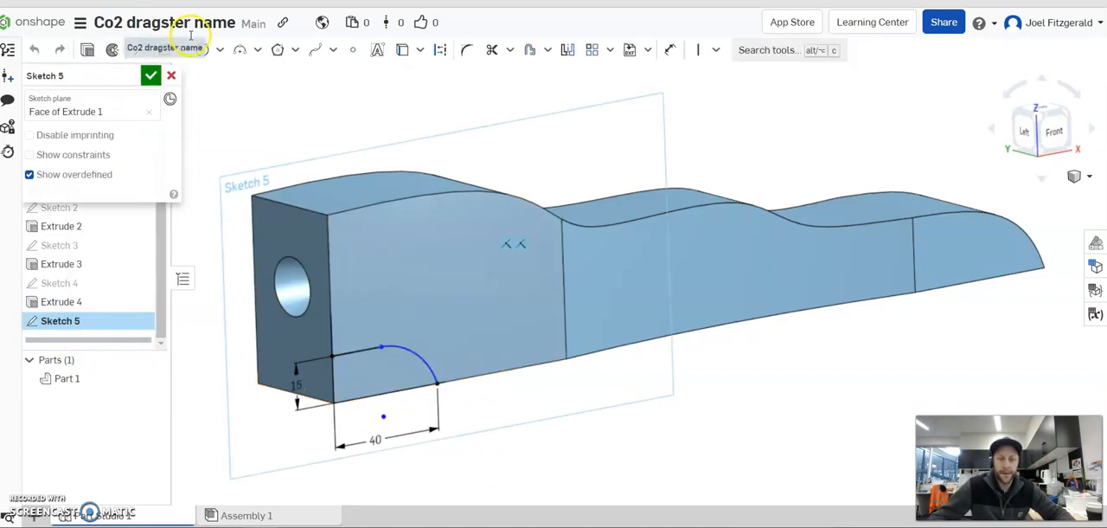
{"action": "left_click", "coordinate": [139, 50]}
{"action": "left_click", "coordinate": [333, 357]}
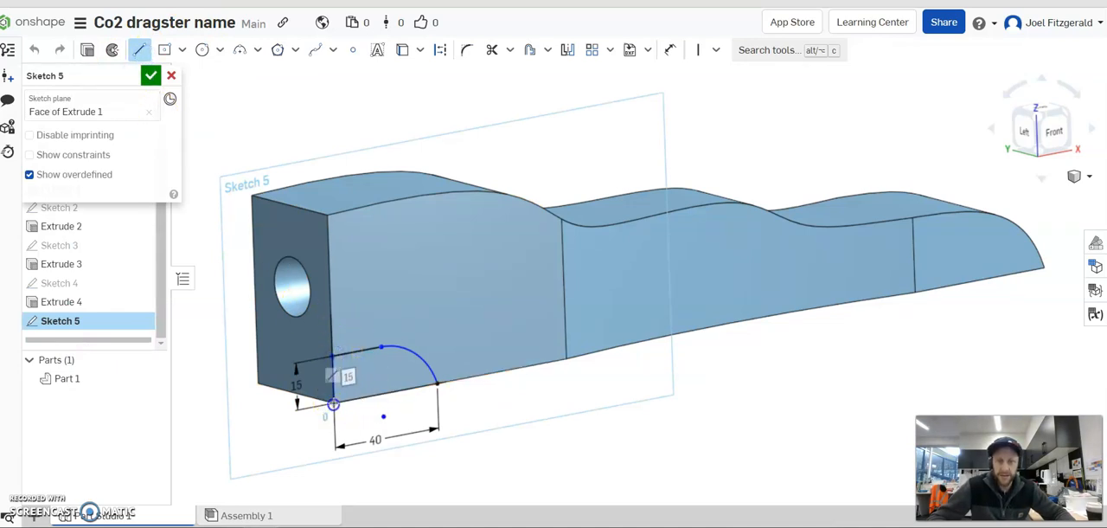
{"action": "left_click", "coordinate": [438, 385]}
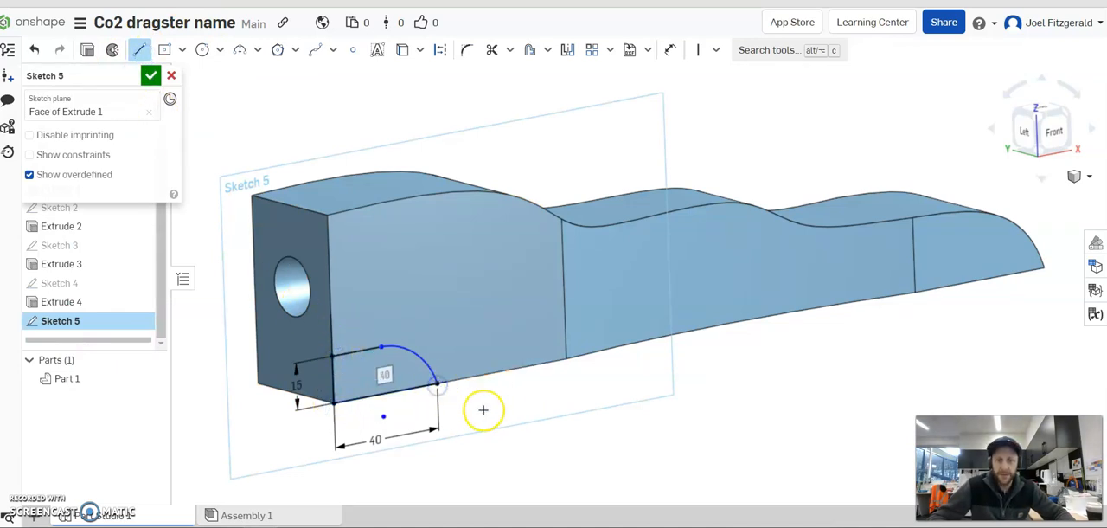
{"action": "key", "text": "Escape"}
Extrude the closed cut-out profile as a Remove operation, 50 mm deep through the body.
{"action": "right_click_drag", "start_coordinate": [482, 297], "coordinate": [459, 306]}
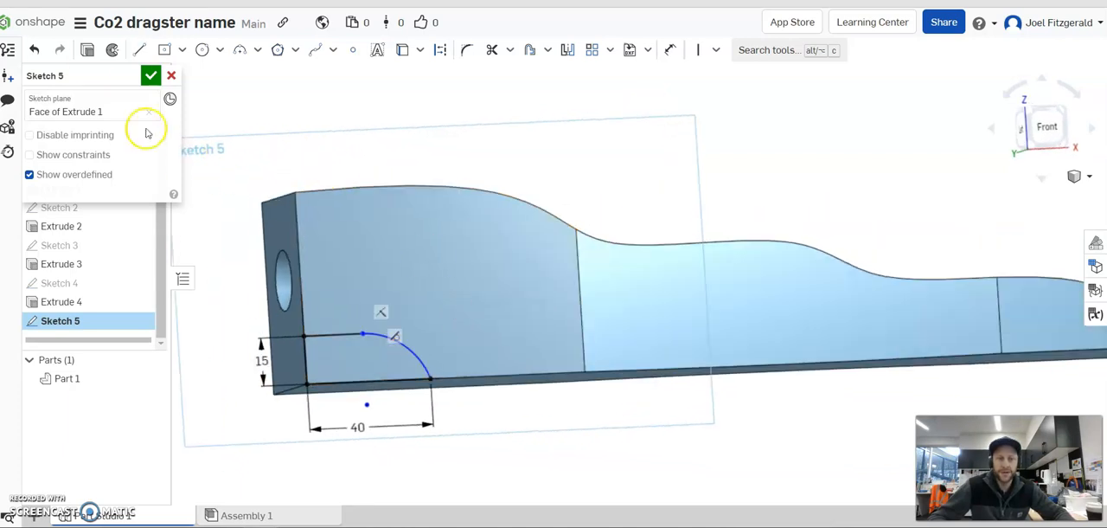
{"action": "left_click", "coordinate": [86, 49]}
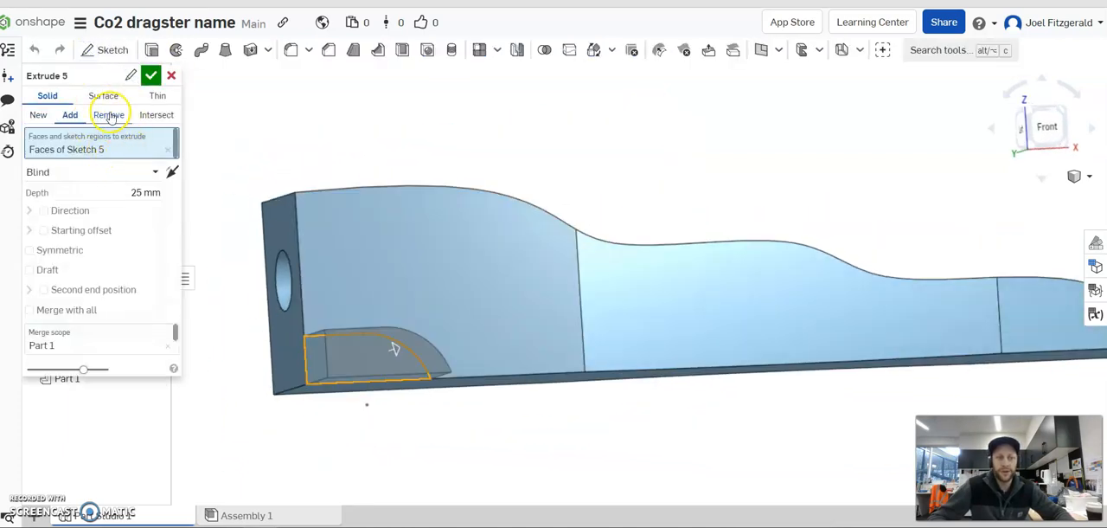
{"action": "left_click", "coordinate": [108, 114]}
{"action": "right_click_drag", "start_coordinate": [404, 289], "coordinate": [430, 309]}
{"action": "left_click", "coordinate": [138, 193]}
{"action": "type", "text": "50"}
{"action": "key", "text": "Return"}
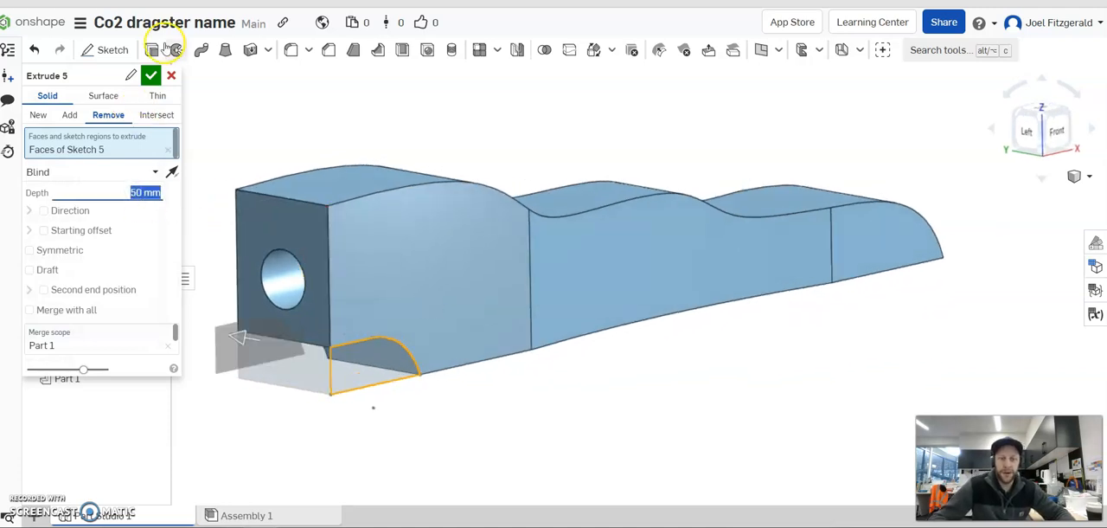
{"action": "left_click", "coordinate": [149, 80]}
Start a sketch on the flat side face and draw two circles about 7.4 mm in diameter low on the side, near the cut-out and in the nose.
{"action": "right_click_drag", "start_coordinate": [677, 420], "coordinate": [527, 225]}
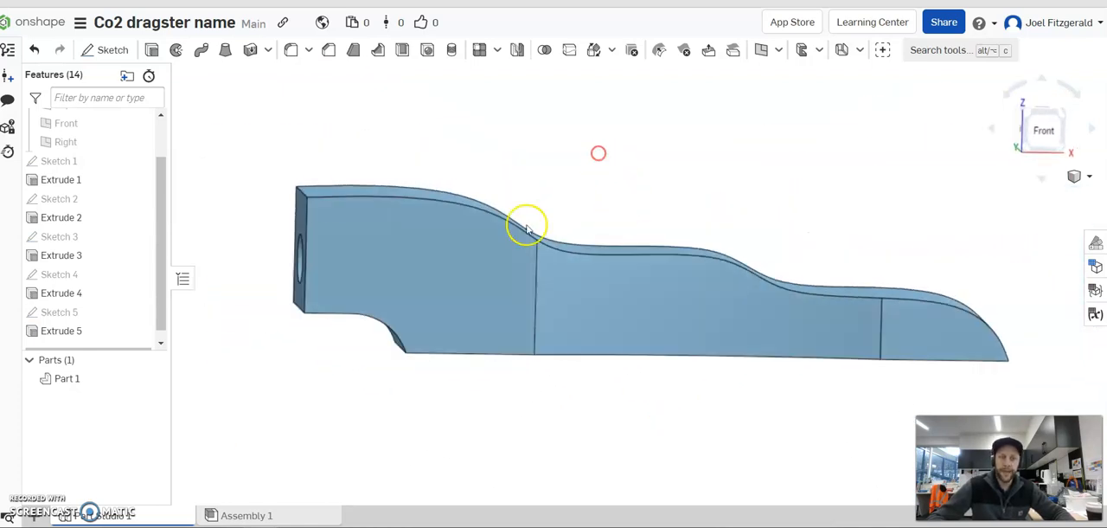
{"action": "right_click_drag", "start_coordinate": [711, 241], "coordinate": [731, 256]}
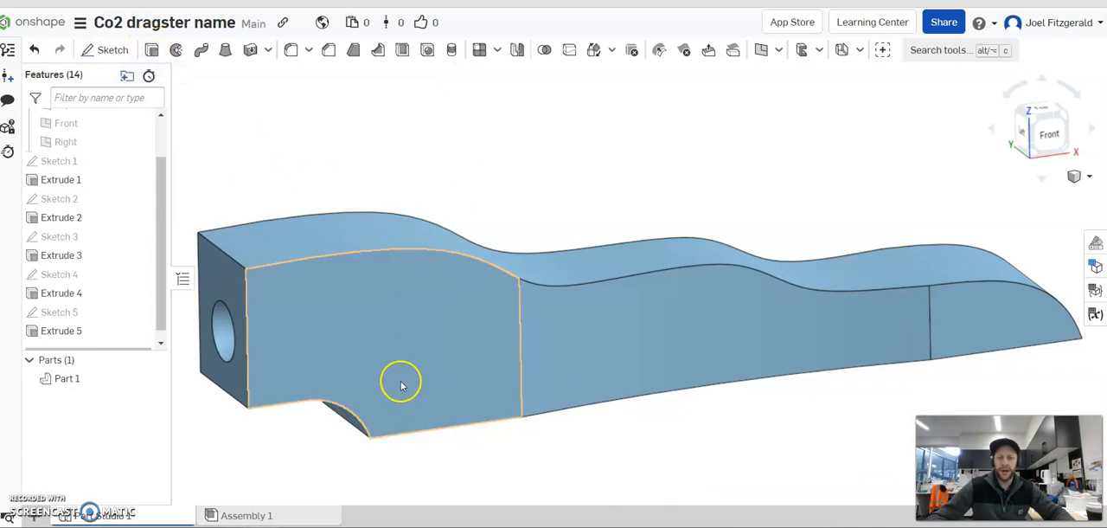
{"action": "scroll", "coordinate": [413, 277], "scroll_direction": "down", "scroll_amount": 3}
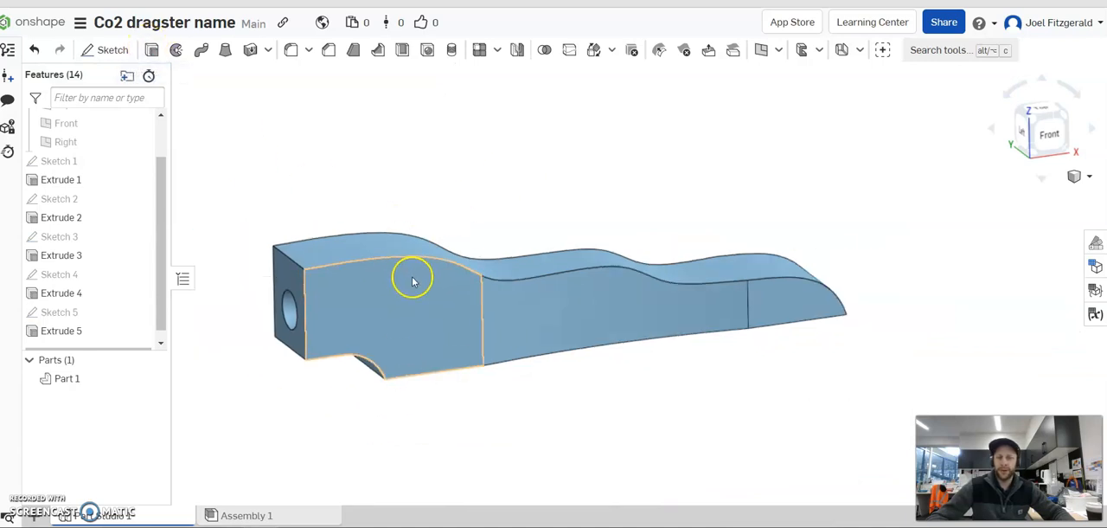
{"action": "left_click", "coordinate": [104, 52]}
{"action": "mouse_move", "coordinate": [774, 173]}
{"action": "right_mouse_down"}
{"action": "mouse_move", "coordinate": [821, 222]}
{"action": "mouse_move", "coordinate": [818, 202]}
{"action": "mouse_move", "coordinate": [772, 187]}
{"action": "right_mouse_up"}
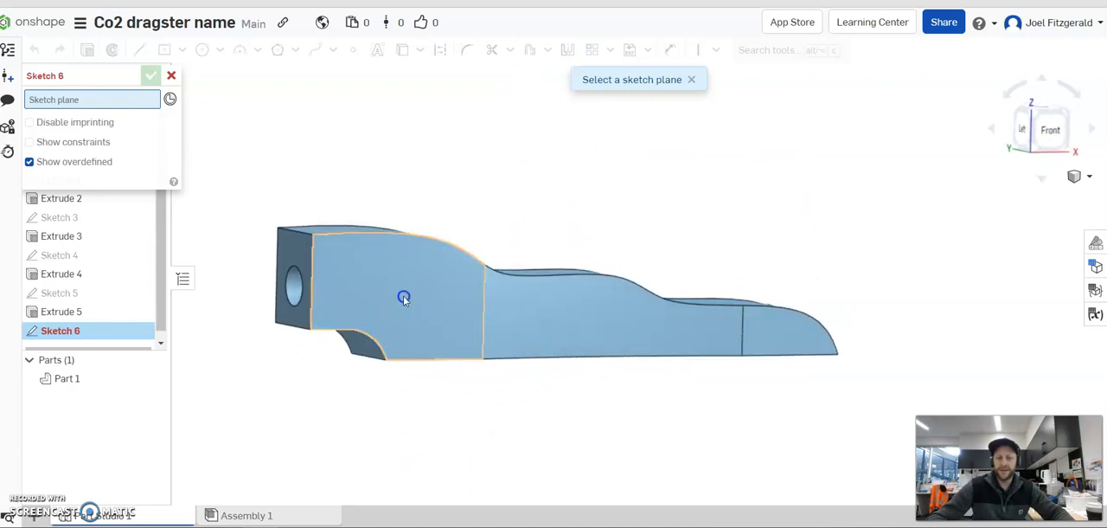
{"action": "left_click", "coordinate": [403, 298]}
{"action": "key", "text": "n"}
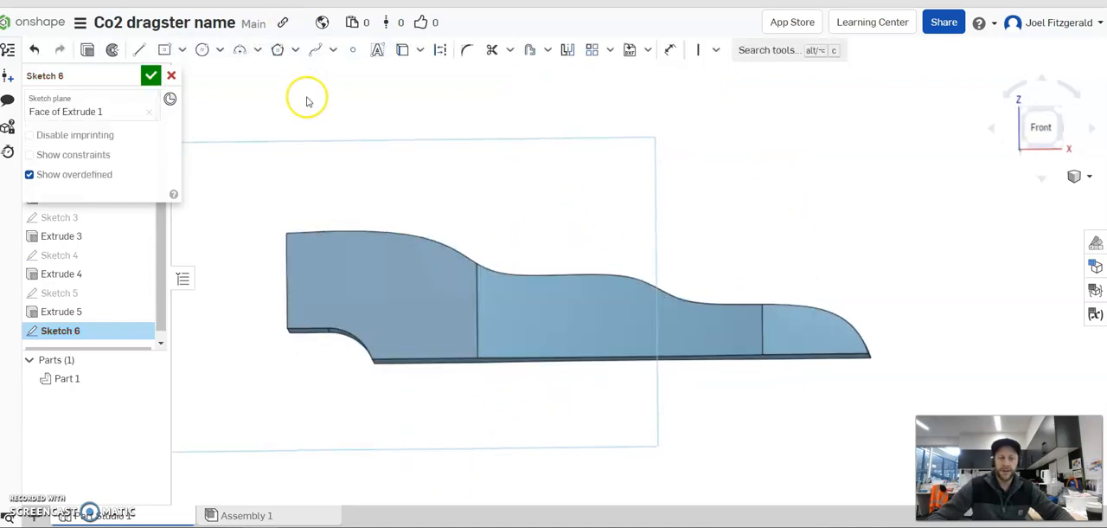
{"action": "left_click", "coordinate": [202, 49]}
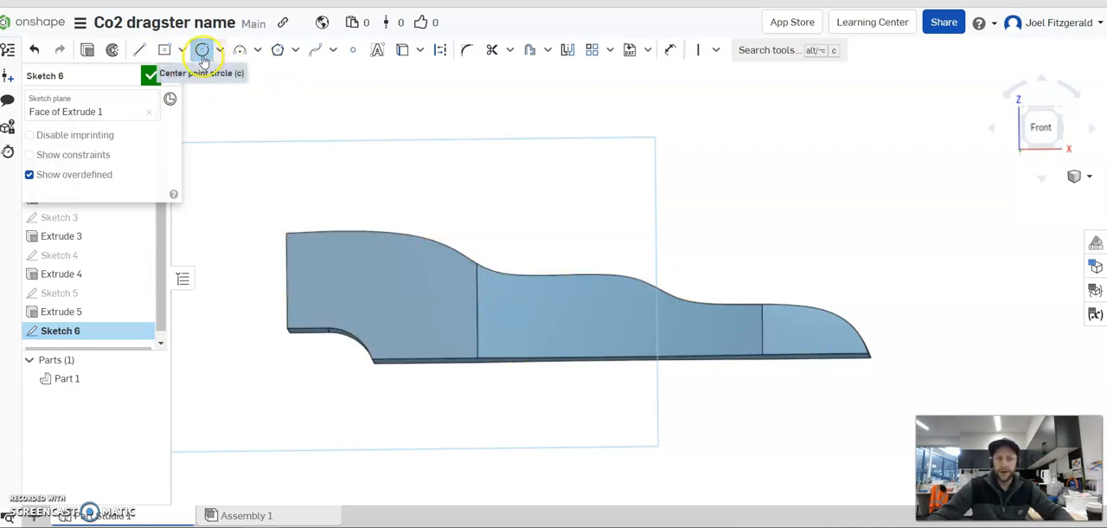
{"action": "scroll", "coordinate": [547, 313], "scroll_direction": "up", "scroll_amount": 2}
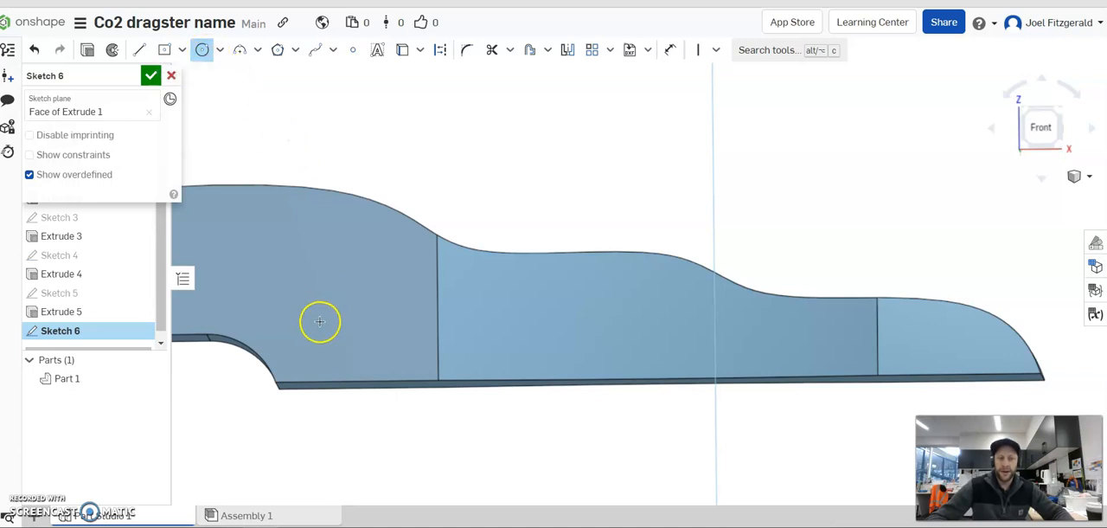
{"action": "left_click", "coordinate": [331, 355]}
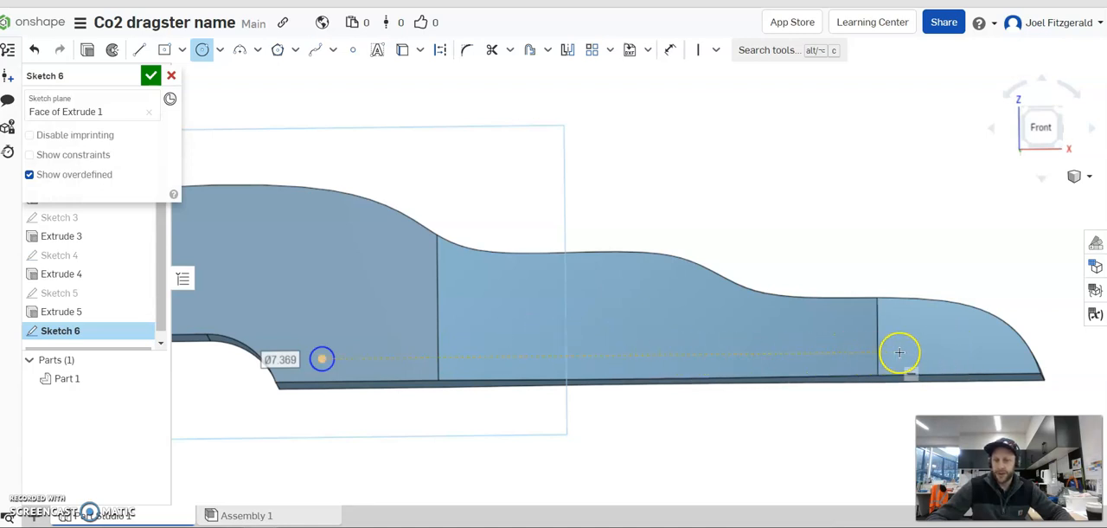
{"action": "left_click", "coordinate": [952, 350]}
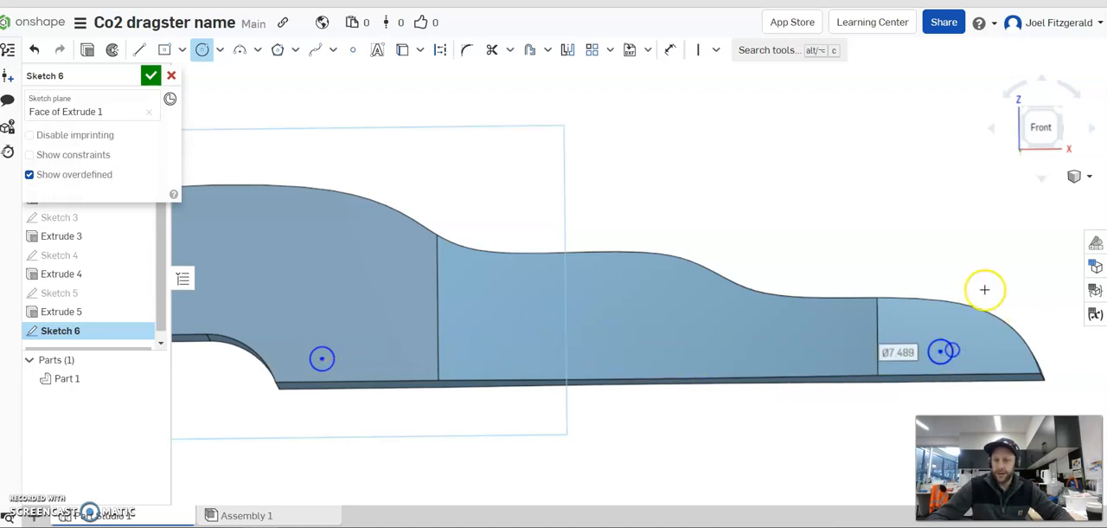
{"action": "key", "text": "Escape"}
Make the two circles equal and set their diameter to 3.5 mm.
{"action": "right_click_drag", "start_coordinate": [814, 191], "coordinate": [804, 213]}
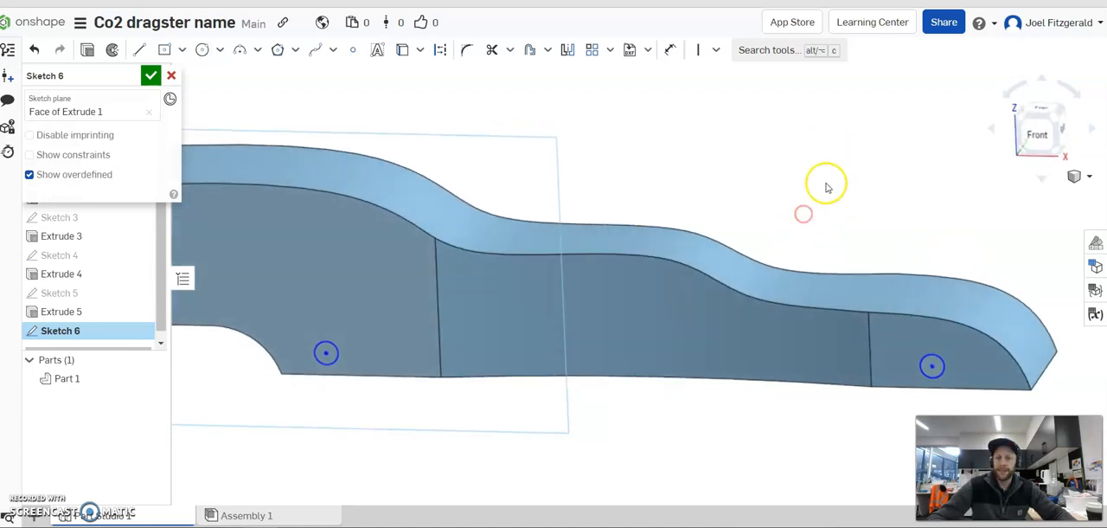
{"action": "left_click", "coordinate": [717, 52]}
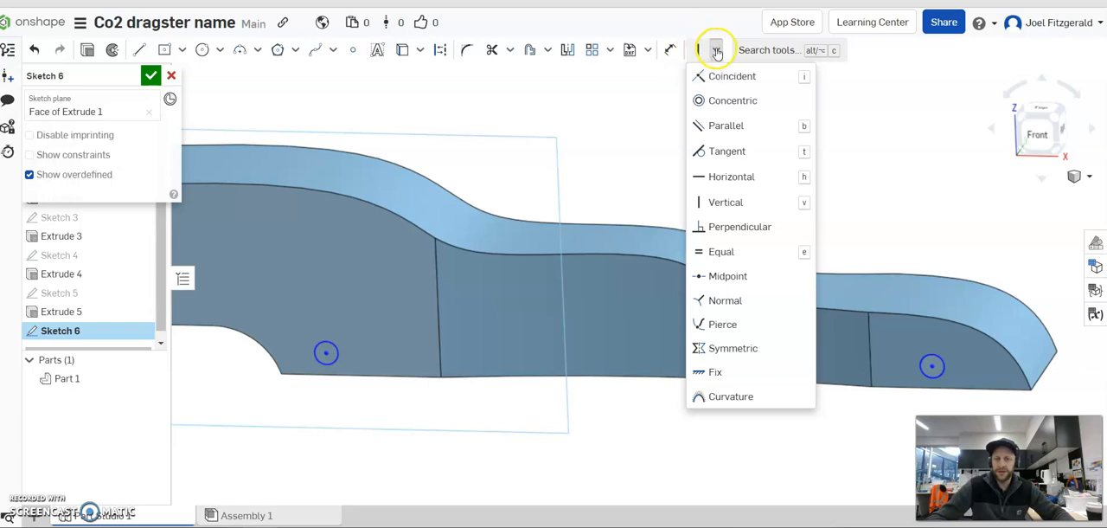
{"action": "left_click", "coordinate": [739, 251]}
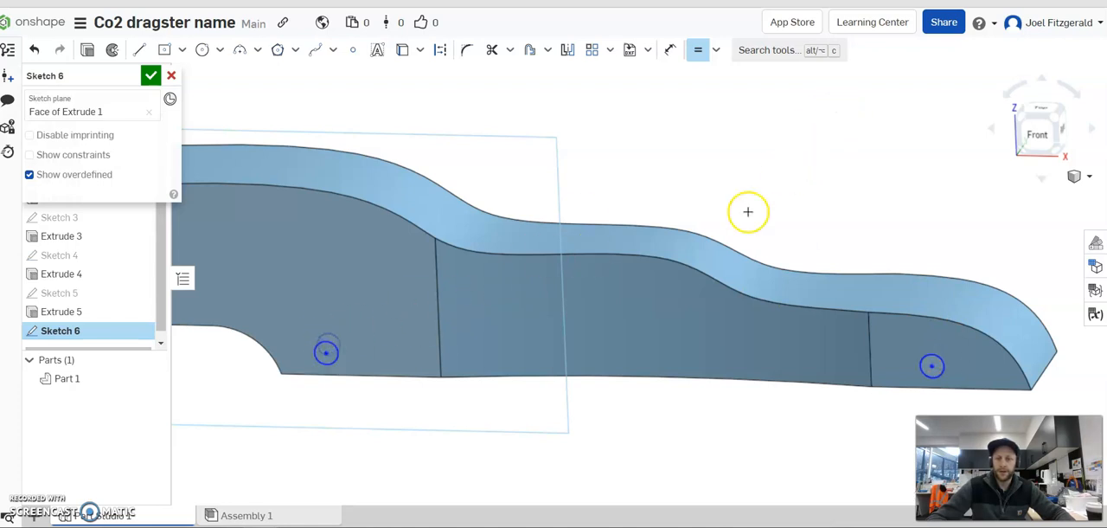
{"action": "left_click", "coordinate": [671, 50]}
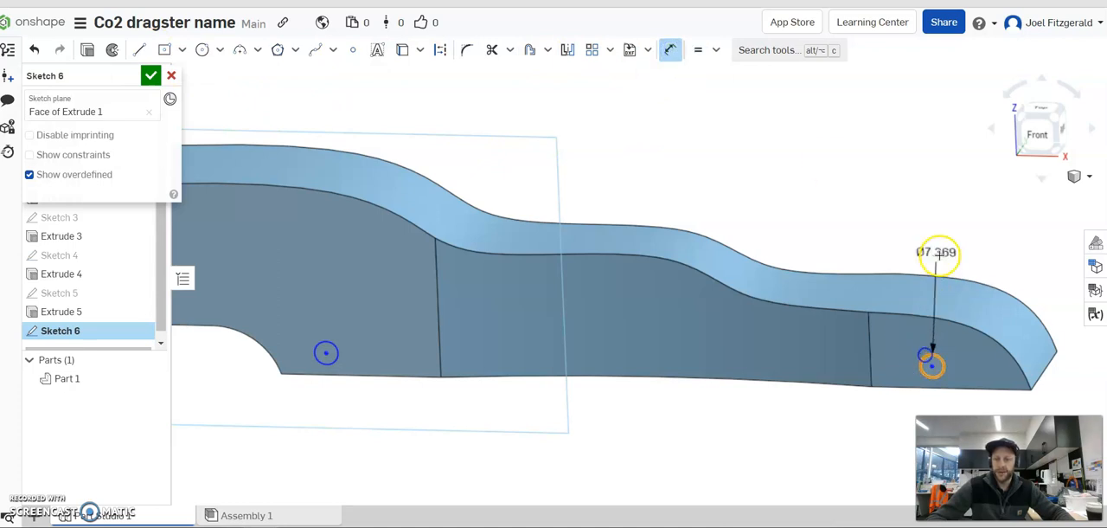
{"action": "left_click", "coordinate": [937, 228]}
{"action": "key", "text": "BackSpace"}
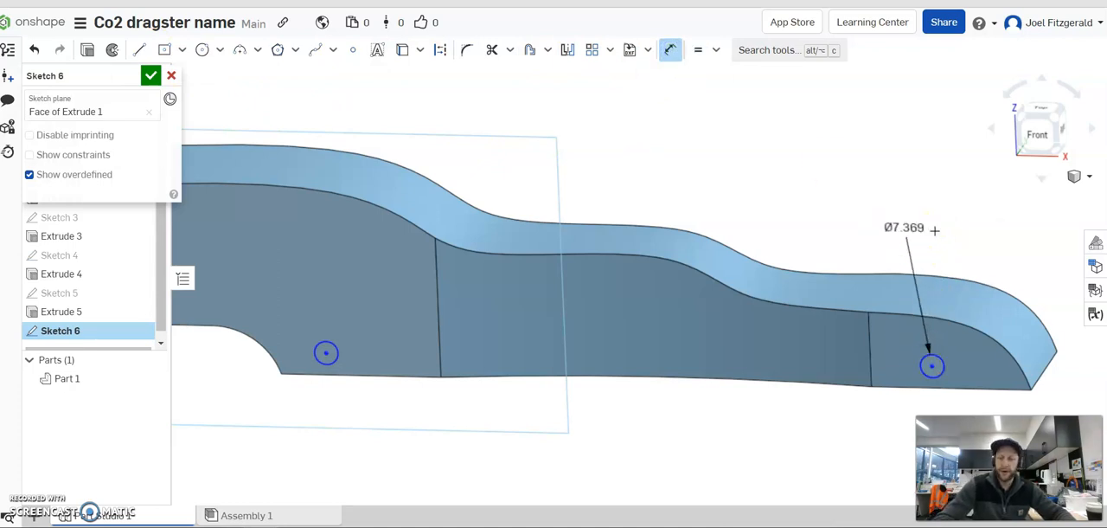
{"action": "key", "text": "n"}
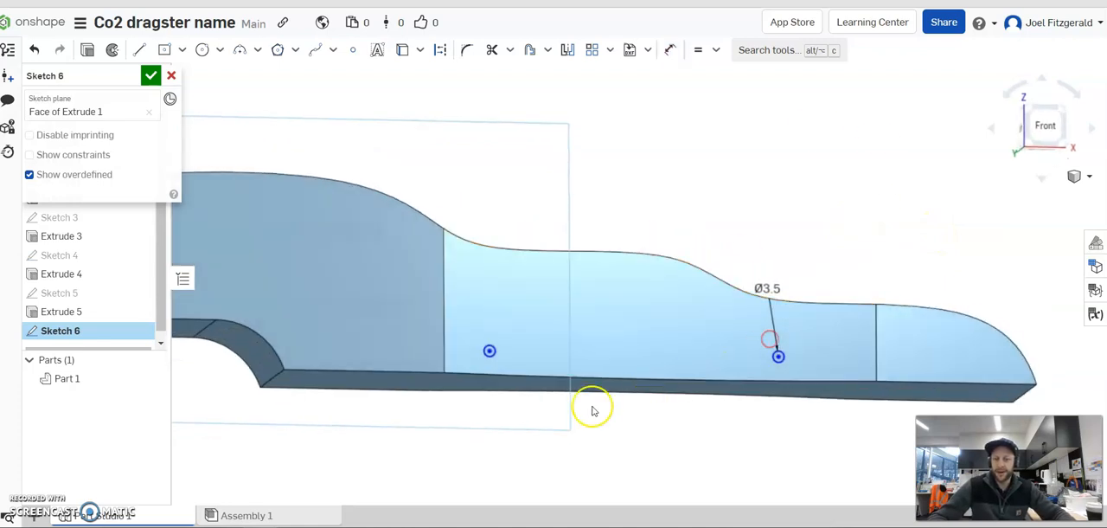
Move the two circles apart, one low beside the rear cut-out and the other into the nose section.
{"action": "scroll", "coordinate": [536, 394], "scroll_direction": "up", "scroll_amount": 3}
{"action": "scroll", "coordinate": [501, 408], "scroll_direction": "down", "scroll_amount": 3}
{"action": "scroll", "coordinate": [487, 381], "scroll_direction": "up", "scroll_amount": 3}
{"action": "left_click_drag", "start_coordinate": [481, 367], "coordinate": [360, 352]}
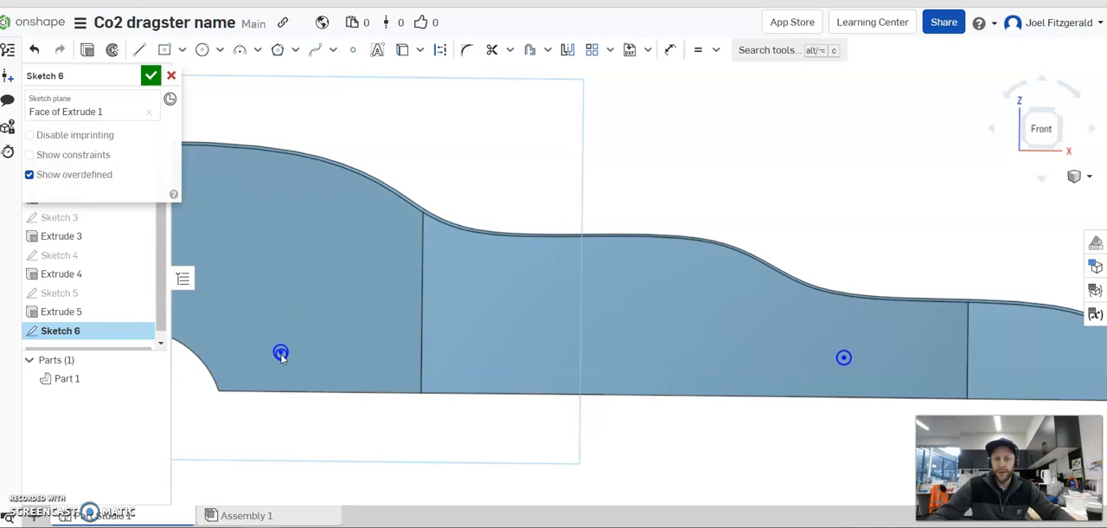
{"action": "left_click_drag", "start_coordinate": [843, 356], "coordinate": [940, 359]}
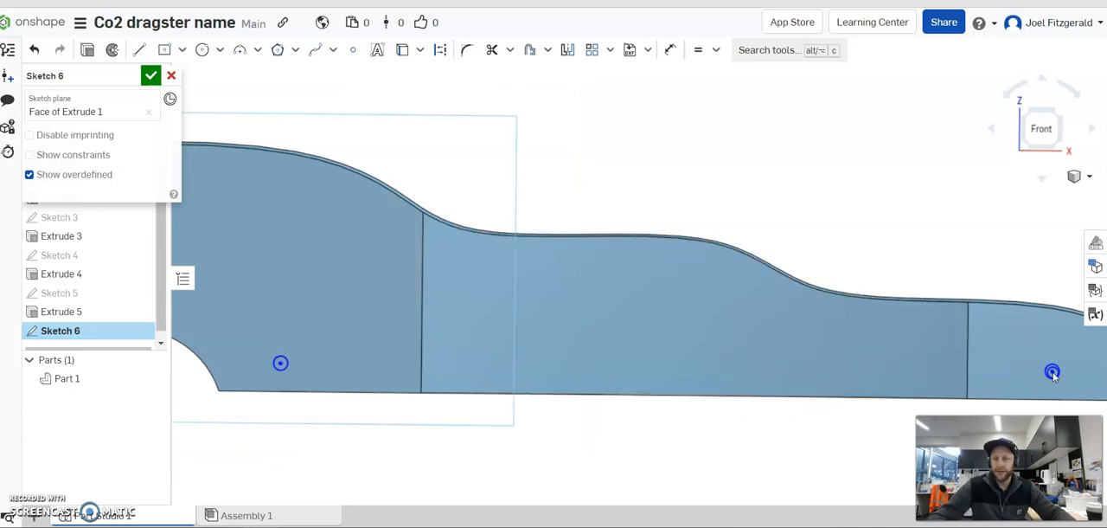
{"action": "scroll", "coordinate": [777, 222], "scroll_direction": "down", "scroll_amount": 2}
{"action": "mouse_move", "coordinate": [705, 196]}
{"action": "right_mouse_down"}
{"action": "mouse_move", "coordinate": [708, 207]}
{"action": "mouse_move", "coordinate": [707, 192]}
{"action": "right_mouse_up"}
{"action": "left_click_drag", "start_coordinate": [995, 344], "coordinate": [967, 353]}
{"action": "mouse_move", "coordinate": [902, 262]}
{"action": "right_mouse_down"}
{"action": "mouse_move", "coordinate": [905, 343]}
{"action": "mouse_move", "coordinate": [901, 261]}
{"action": "right_mouse_up"}
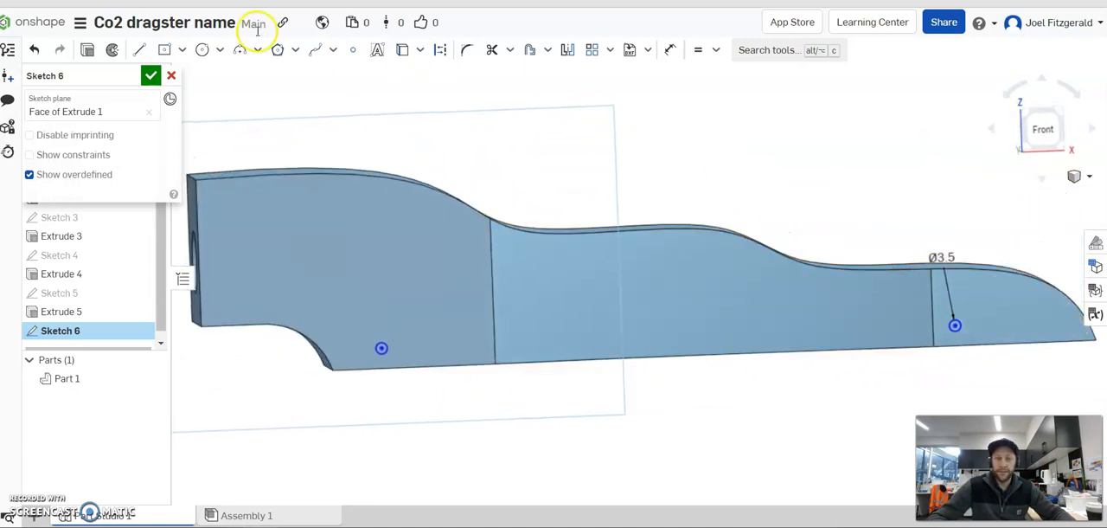
Dimension the nose circle's centre 7 mm above the body's bottom edge.
{"action": "left_click", "coordinate": [672, 52]}
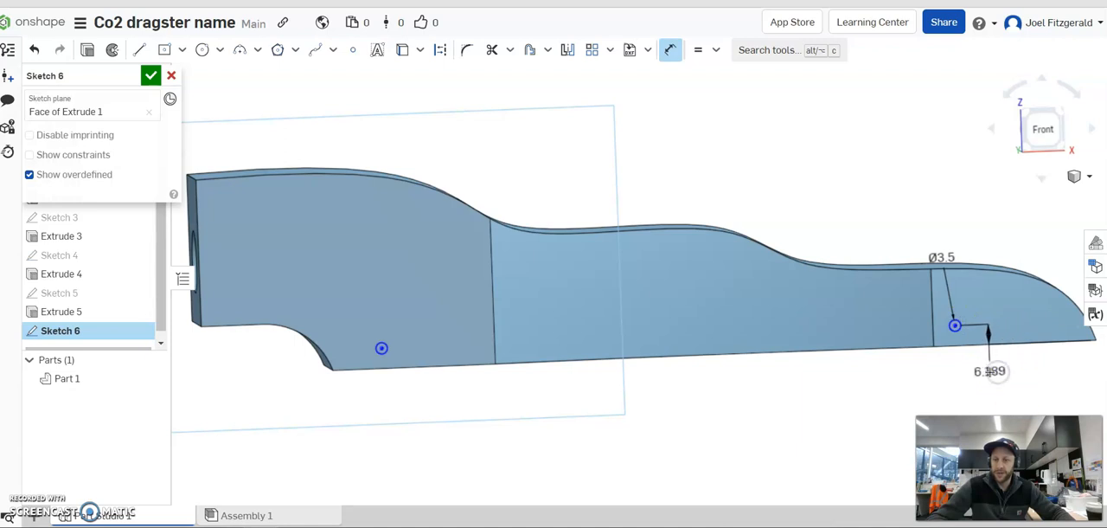
{"action": "left_click", "coordinate": [992, 371]}
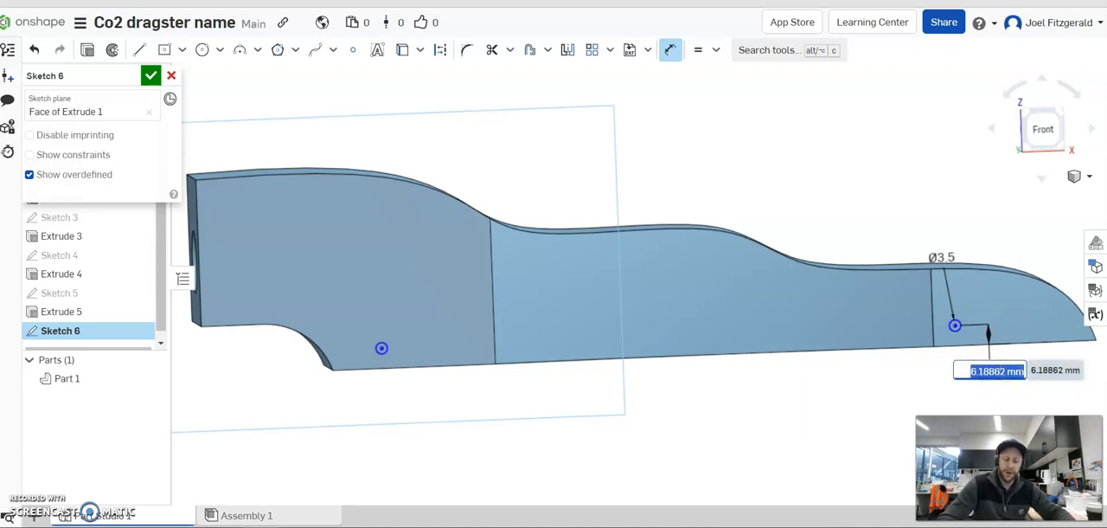
{"action": "type", "text": "7"}
{"action": "key", "text": "Return"}
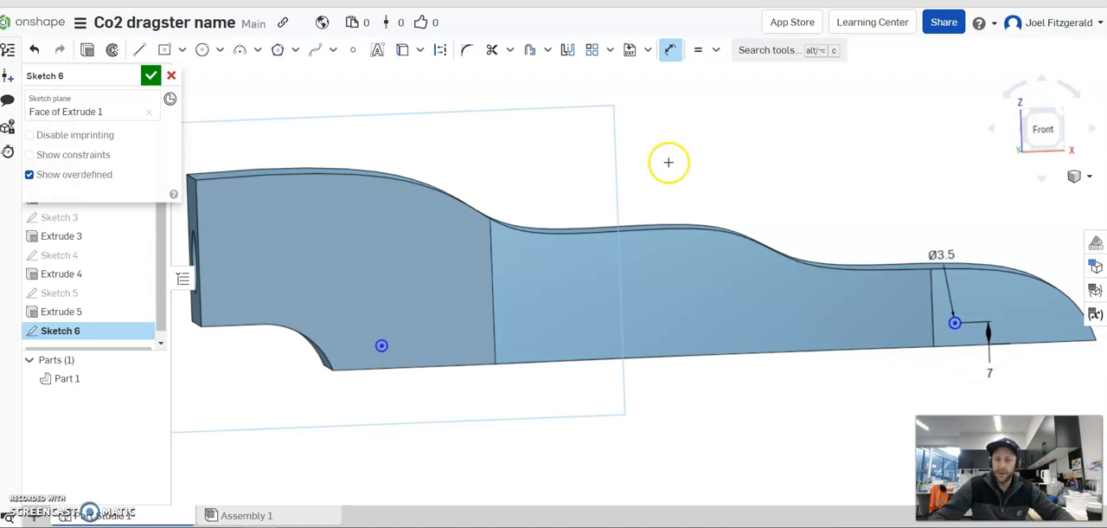
{"action": "left_click", "coordinate": [579, 321]}
{"action": "scroll", "coordinate": [762, 324], "scroll_direction": "down", "scroll_amount": 1}
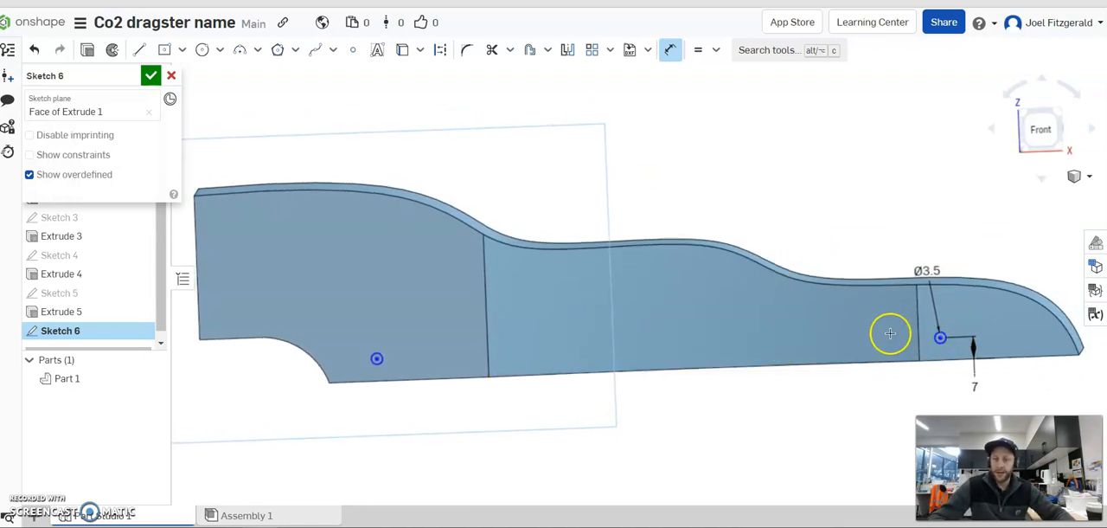
Dimension the distance between the two circle centres, trying 200 mm before settling on 175 mm.
{"action": "left_click", "coordinate": [378, 358]}
{"action": "left_click", "coordinate": [659, 185]}
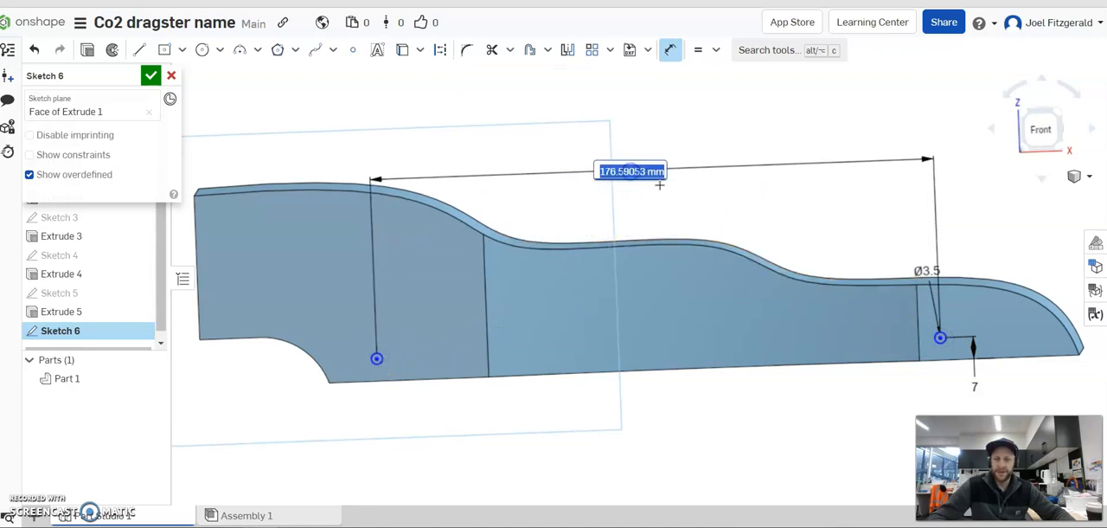
{"action": "type", "text": "200"}
{"action": "key", "text": "Return"}
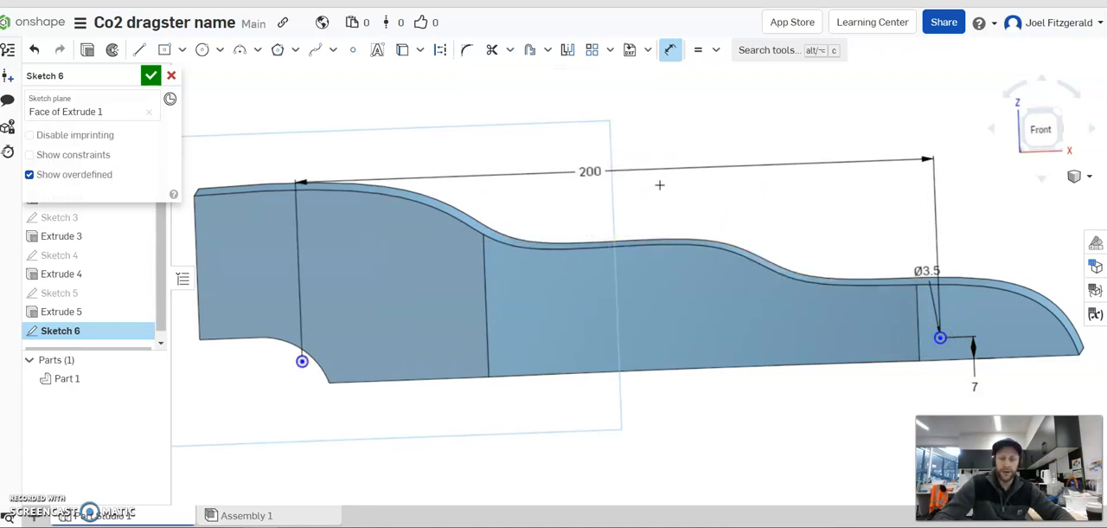
{"action": "double_click", "coordinate": [583, 174]}
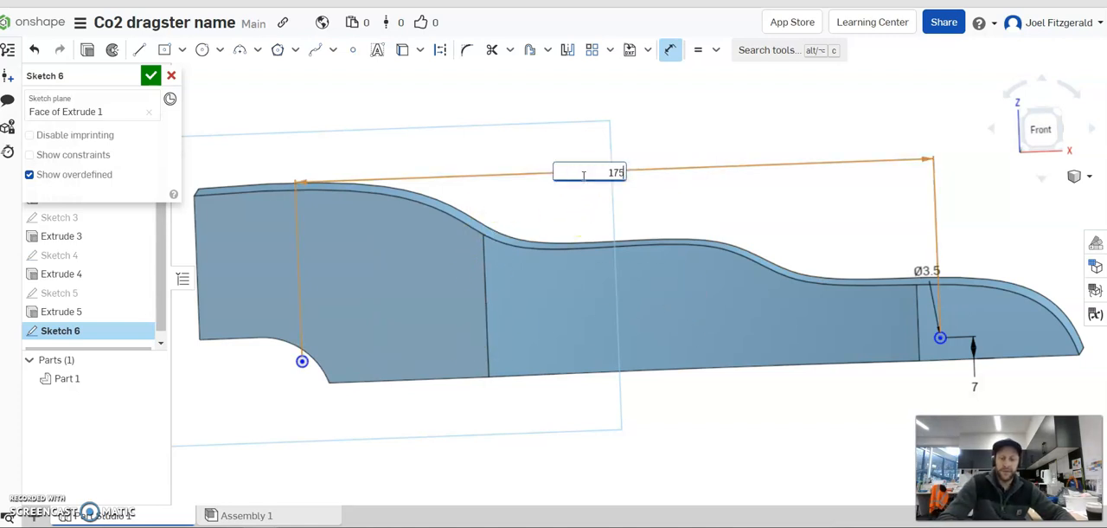
{"action": "key", "text": "Return"}
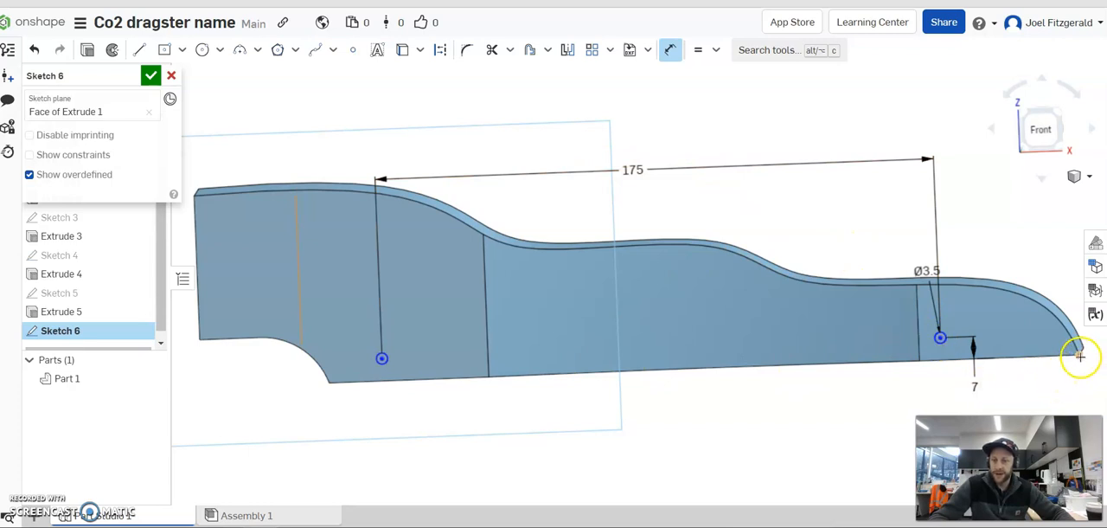
Dimension the nose circle's centre 45 mm from the tip of the nose.
{"action": "left_click", "coordinate": [940, 338]}
{"action": "left_click", "coordinate": [996, 240]}
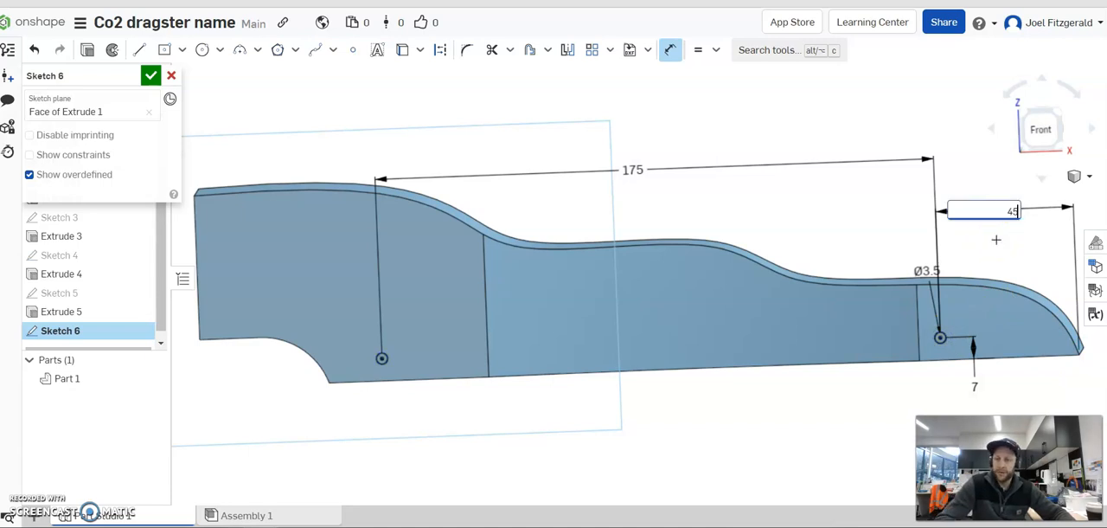
{"action": "type", "text": "45"}
{"action": "key", "text": "Return"}
{"action": "right_click_drag", "start_coordinate": [562, 281], "coordinate": [563, 359]}
{"action": "scroll", "coordinate": [556, 297], "scroll_direction": "down", "scroll_amount": 3}
{"action": "right_click_drag", "start_coordinate": [554, 300], "coordinate": [610, 252]}
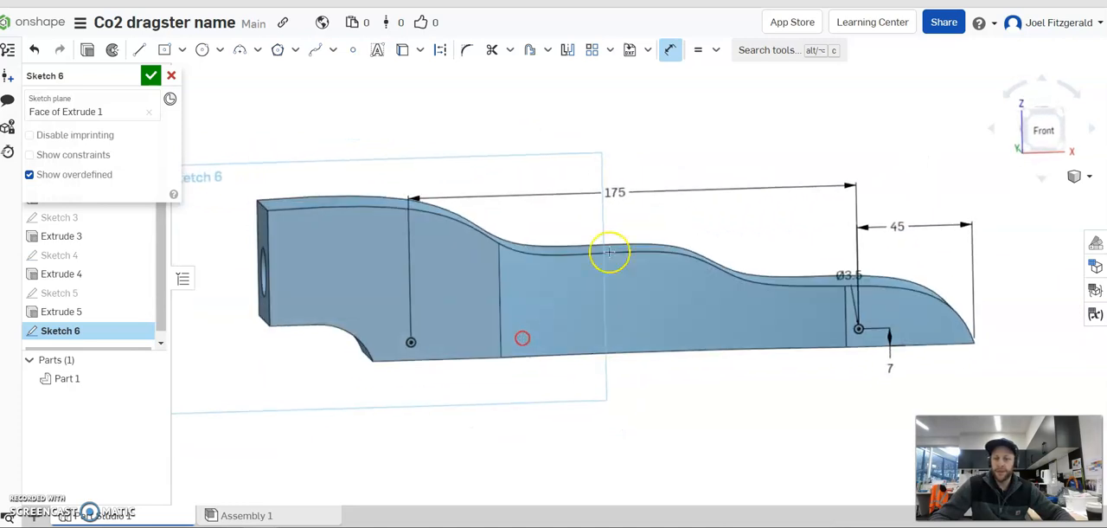
Cut the two 3.5 mm axle holes into the body as a 50 mm deep removing extrusion of the circle sketch.
{"action": "mouse_move", "coordinate": [796, 234]}
{"action": "right_mouse_down"}
{"action": "mouse_move", "coordinate": [559, 239]}
{"action": "mouse_move", "coordinate": [843, 317]}
{"action": "mouse_move", "coordinate": [721, 293]}
{"action": "mouse_move", "coordinate": [720, 303]}
{"action": "right_mouse_up"}
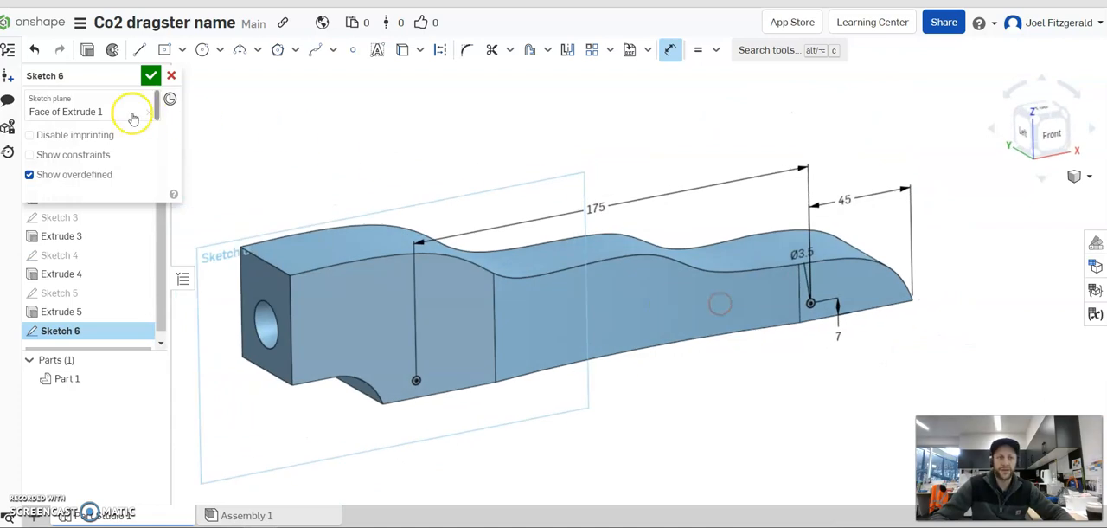
{"action": "left_click", "coordinate": [84, 54]}
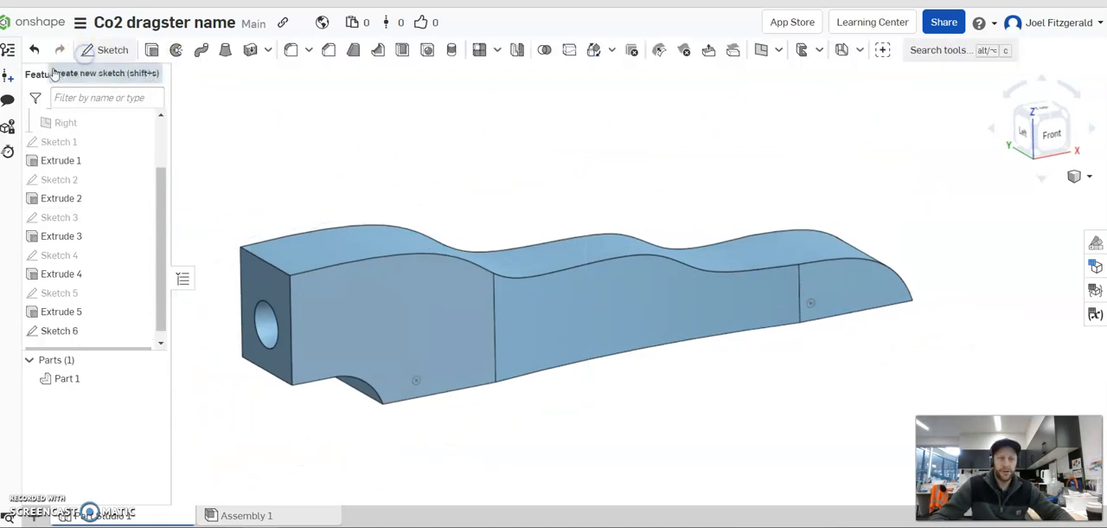
{"action": "right_click_drag", "start_coordinate": [519, 217], "coordinate": [568, 188]}
{"action": "left_click", "coordinate": [143, 191]}
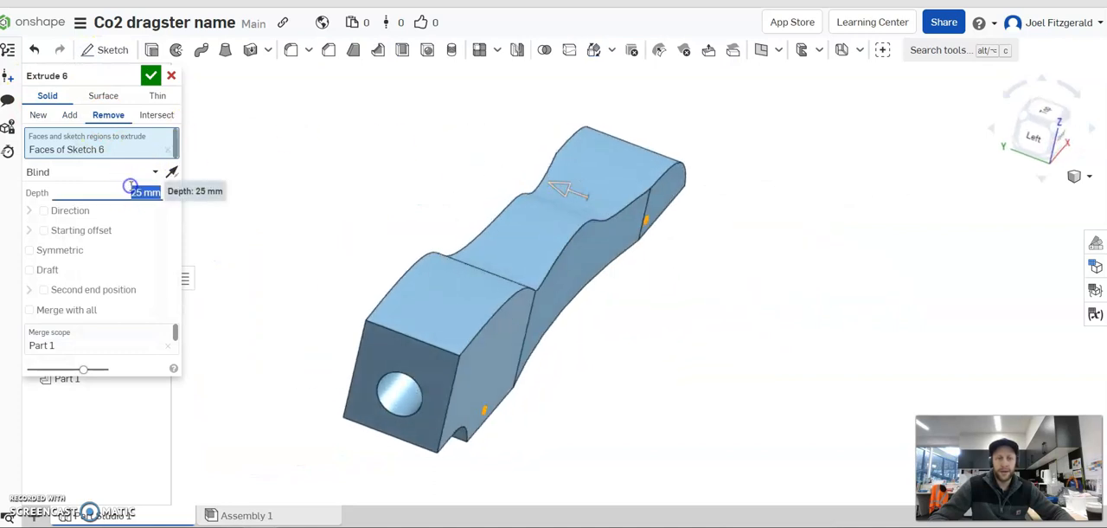
{"action": "type", "text": "50"}
{"action": "key", "text": "Return"}
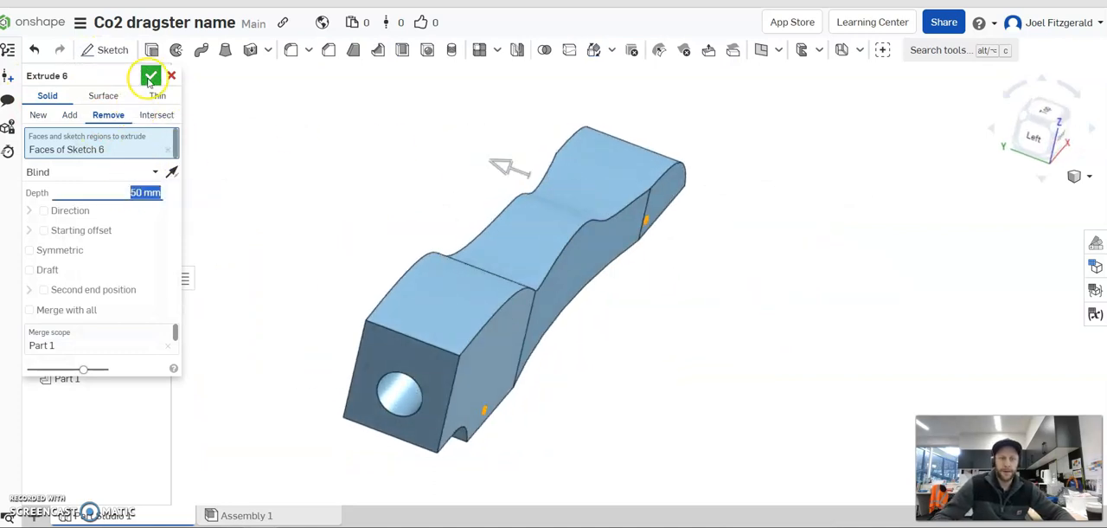
{"action": "left_click", "coordinate": [151, 77]}
{"action": "right_click_drag", "start_coordinate": [713, 295], "coordinate": [679, 232]}
{"action": "left_click", "coordinate": [429, 334]}
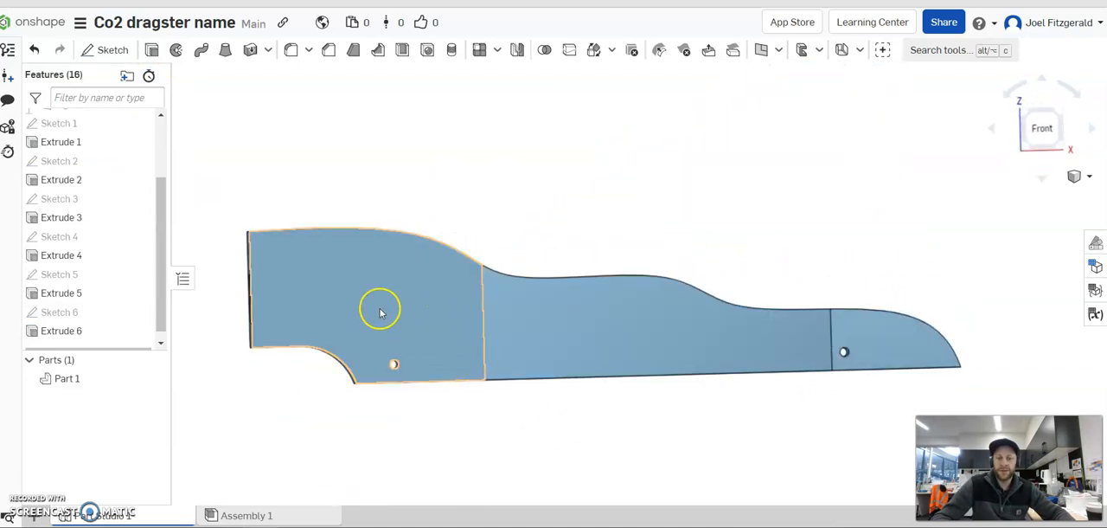
Reopen the lower rear cut-out sketch, examine its dimensions facing the sketch plane, and leave it unchanged.
{"action": "right_click_drag", "start_coordinate": [809, 302], "coordinate": [663, 287]}
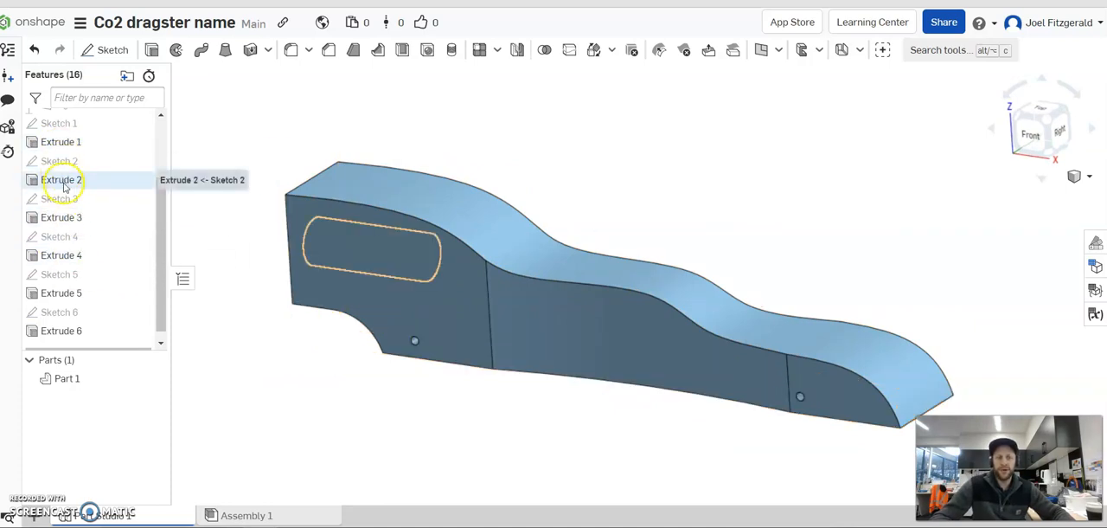
{"action": "right_click", "coordinate": [67, 276]}
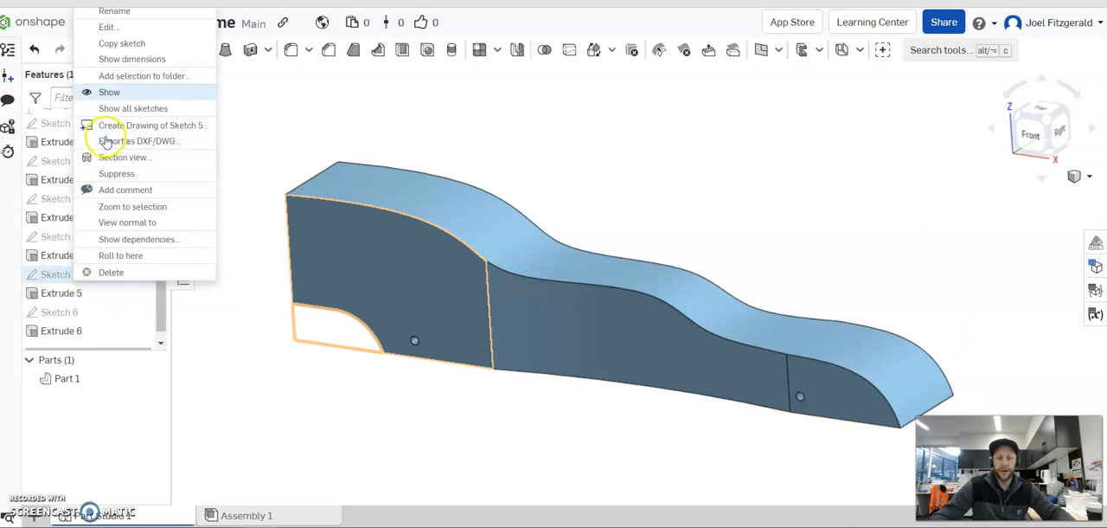
{"action": "left_click", "coordinate": [108, 27]}
{"action": "key", "text": "n"}
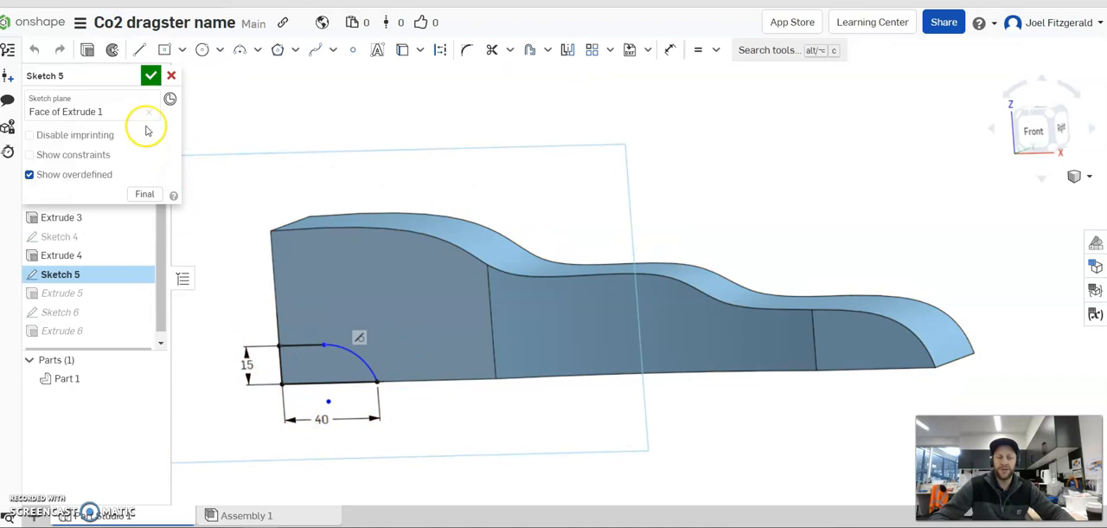
{"action": "mouse_move", "coordinate": [565, 199]}
{"action": "right_mouse_down"}
{"action": "mouse_move", "coordinate": [692, 157]}
{"action": "mouse_move", "coordinate": [712, 204]}
{"action": "mouse_move", "coordinate": [742, 171]}
{"action": "mouse_move", "coordinate": [752, 192]}
{"action": "mouse_move", "coordinate": [660, 154]}
{"action": "mouse_move", "coordinate": [603, 178]}
{"action": "mouse_move", "coordinate": [608, 168]}
{"action": "right_mouse_up"}
{"action": "left_click", "coordinate": [755, 378]}
{"action": "right_click_drag", "start_coordinate": [733, 210], "coordinate": [762, 180]}
{"action": "left_click", "coordinate": [643, 244]}
Reopen the side-cut sketch and set the curve's end distance from the nose to 65 mm.
{"action": "right_click", "coordinate": [233, 248]}
{"action": "right_click", "coordinate": [534, 211]}
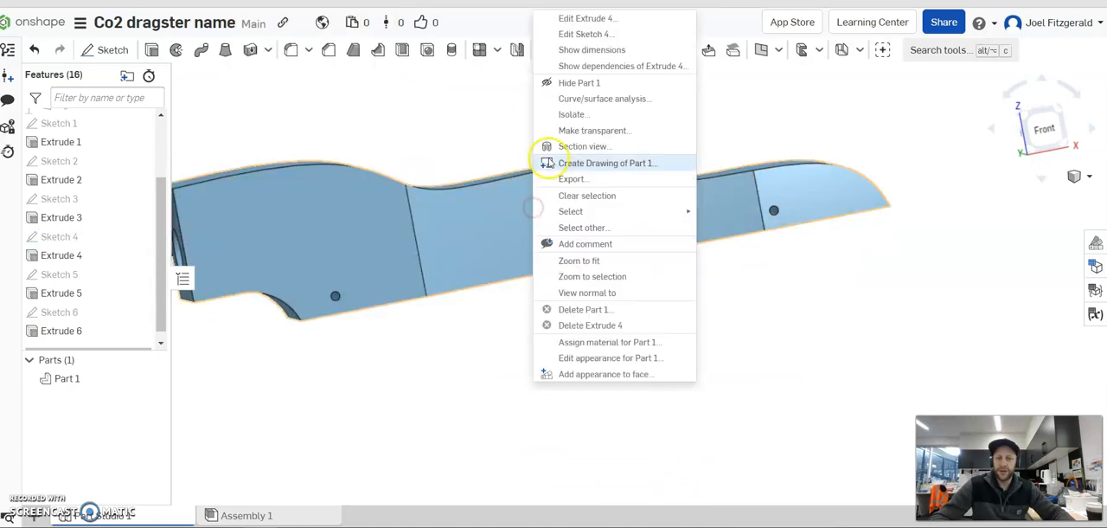
{"action": "left_click", "coordinate": [605, 34]}
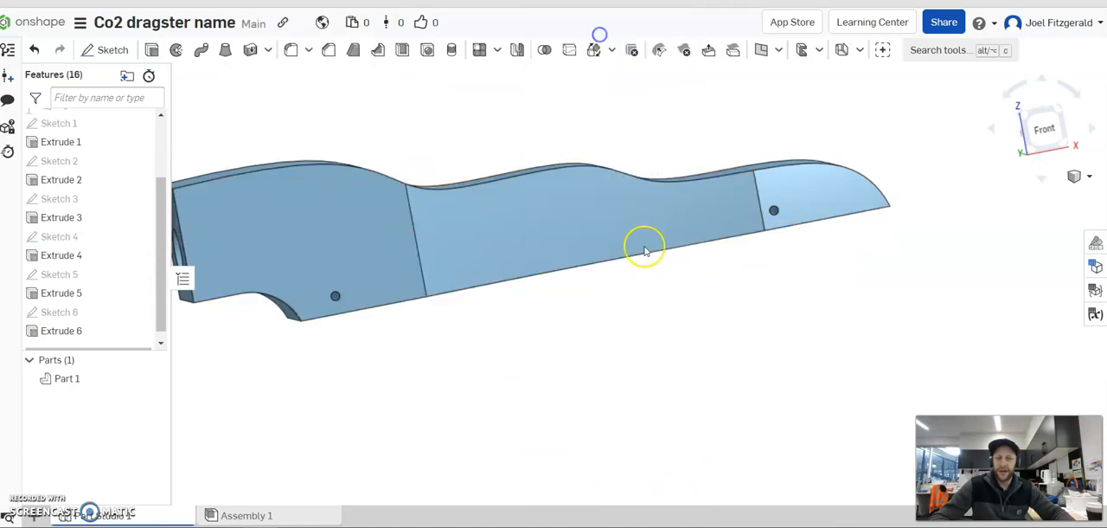
{"action": "right_click_drag", "start_coordinate": [635, 254], "coordinate": [672, 300]}
{"action": "key", "text": "n"}
{"action": "double_click", "coordinate": [756, 232]}
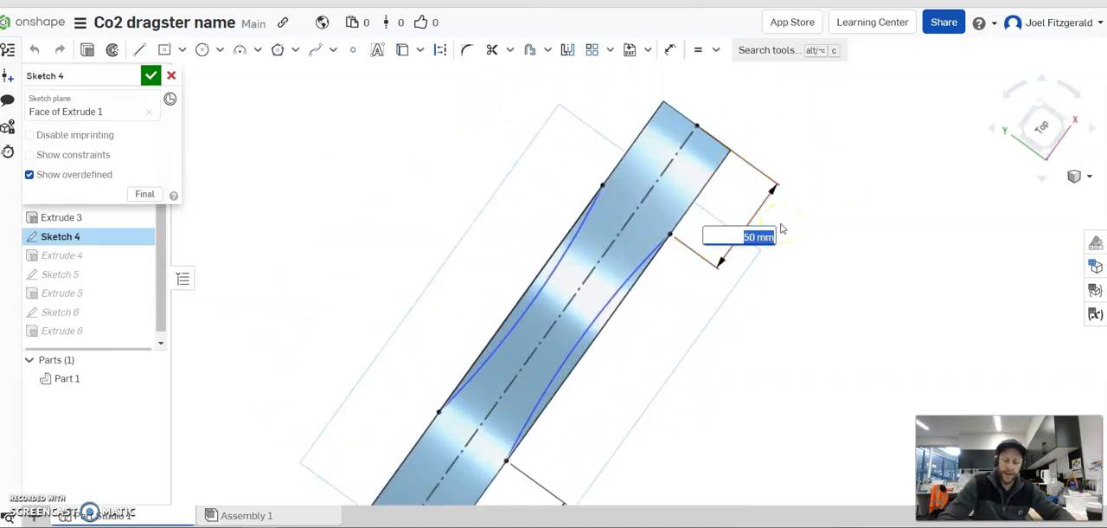
{"action": "key", "text": "Return"}
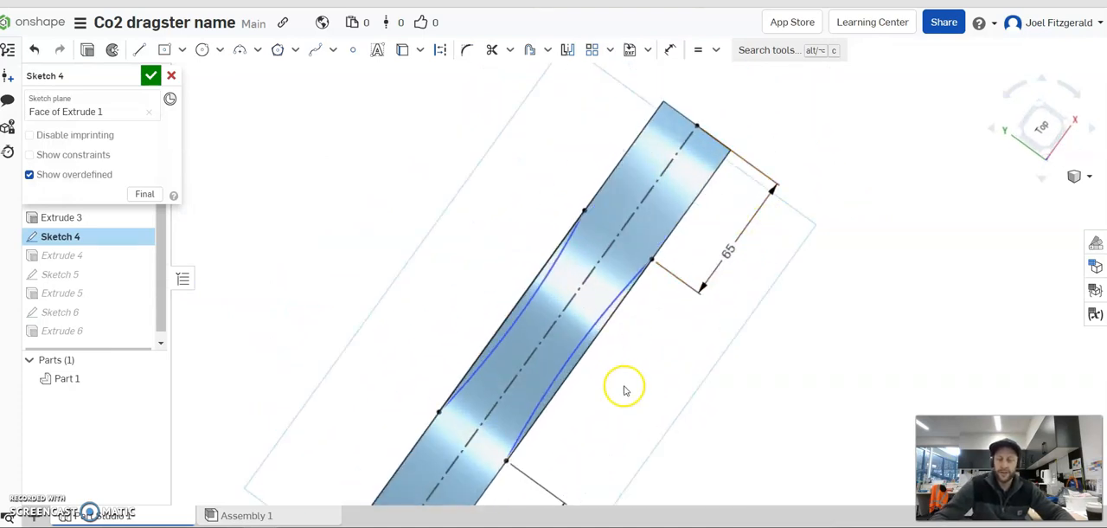
Adjust the side curve's distance from the rear end, trying 110 mm before settling on a shorter distance, and finish the sketch.
{"action": "scroll", "coordinate": [619, 396], "scroll_direction": "down", "scroll_amount": 3}
{"action": "scroll", "coordinate": [583, 476], "scroll_direction": "up", "scroll_amount": 2}
{"action": "right_click_drag", "start_coordinate": [574, 424], "coordinate": [575, 423]}
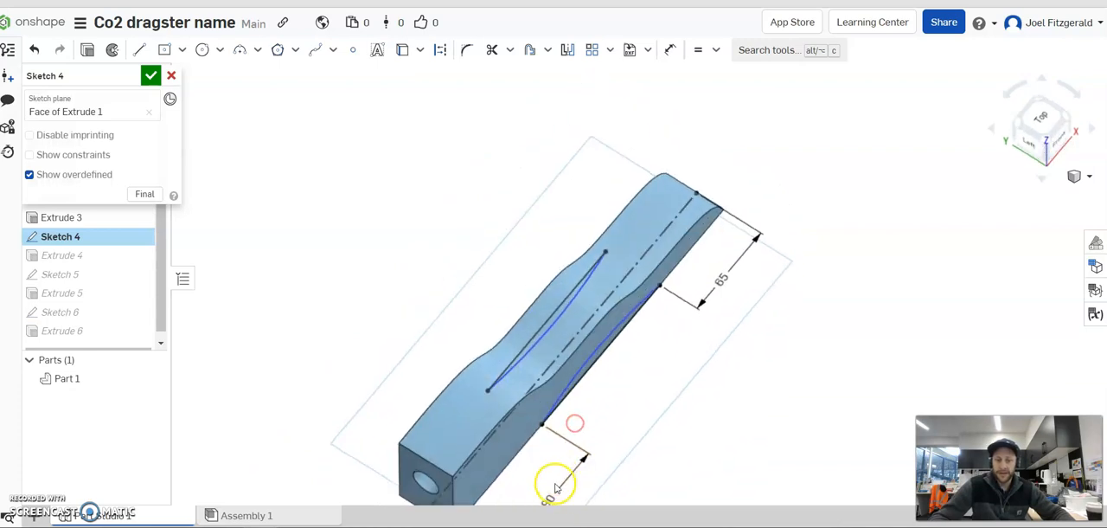
{"action": "key", "text": "Return"}
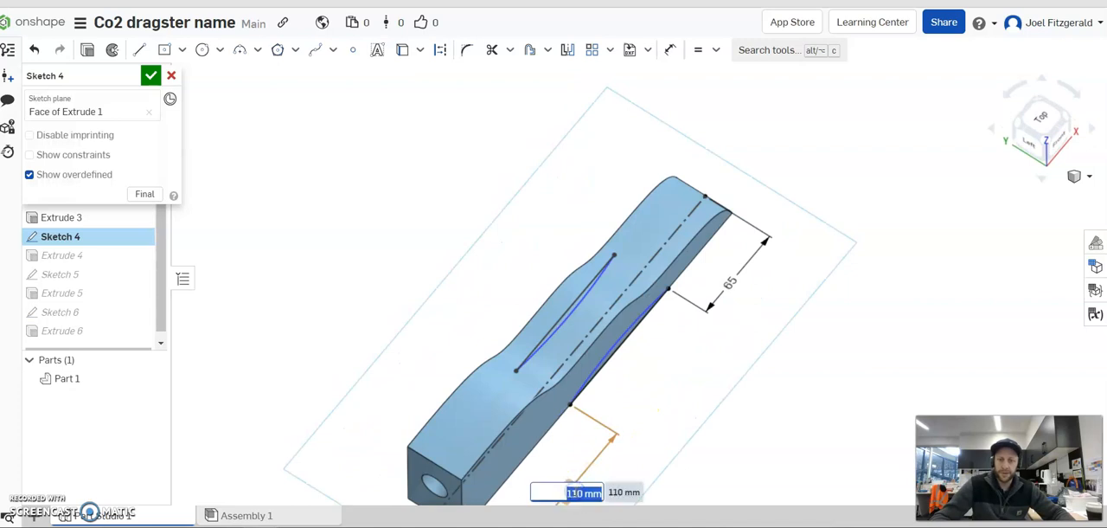
{"action": "key", "text": "Return"}
{"action": "left_click", "coordinate": [870, 104]}
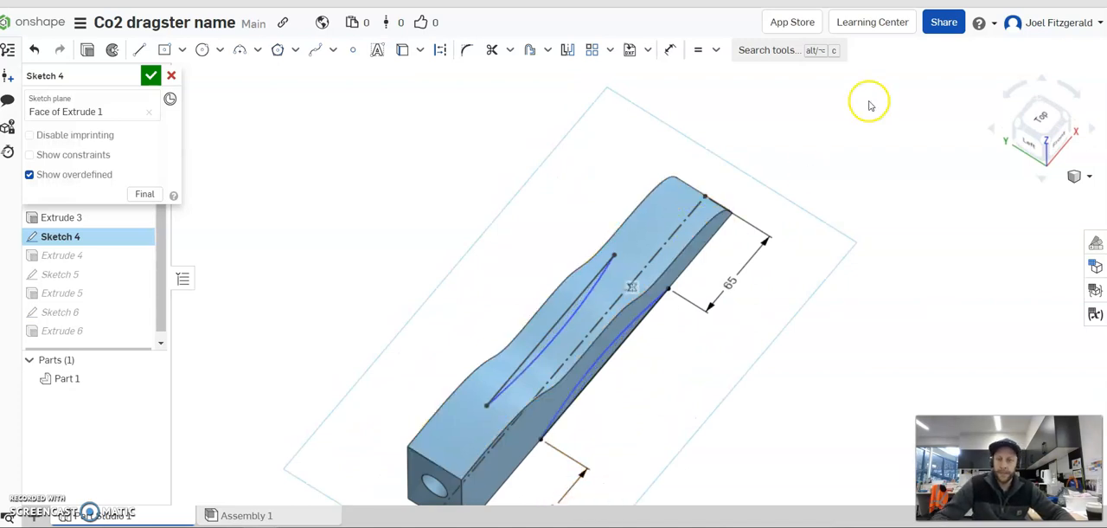
{"action": "left_click", "coordinate": [152, 77]}
{"action": "mouse_move", "coordinate": [672, 363]}
{"action": "right_mouse_down"}
{"action": "mouse_move", "coordinate": [694, 422]}
{"action": "mouse_move", "coordinate": [672, 312]}
{"action": "mouse_move", "coordinate": [667, 379]}
{"action": "mouse_move", "coordinate": [678, 394]}
{"action": "mouse_move", "coordinate": [666, 300]}
{"action": "right_mouse_up"}
{"action": "right_click_drag", "start_coordinate": [596, 456], "coordinate": [598, 373]}
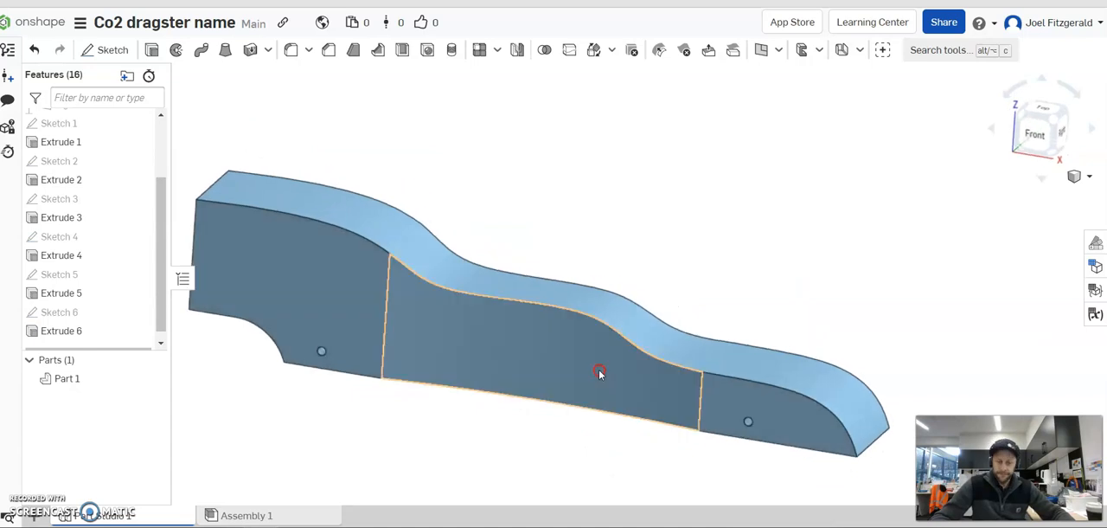
Fillet the four vertical edges at the ends of both side cuts with a 20 mm radius.
{"action": "right_click_drag", "start_coordinate": [527, 386], "coordinate": [491, 406]}
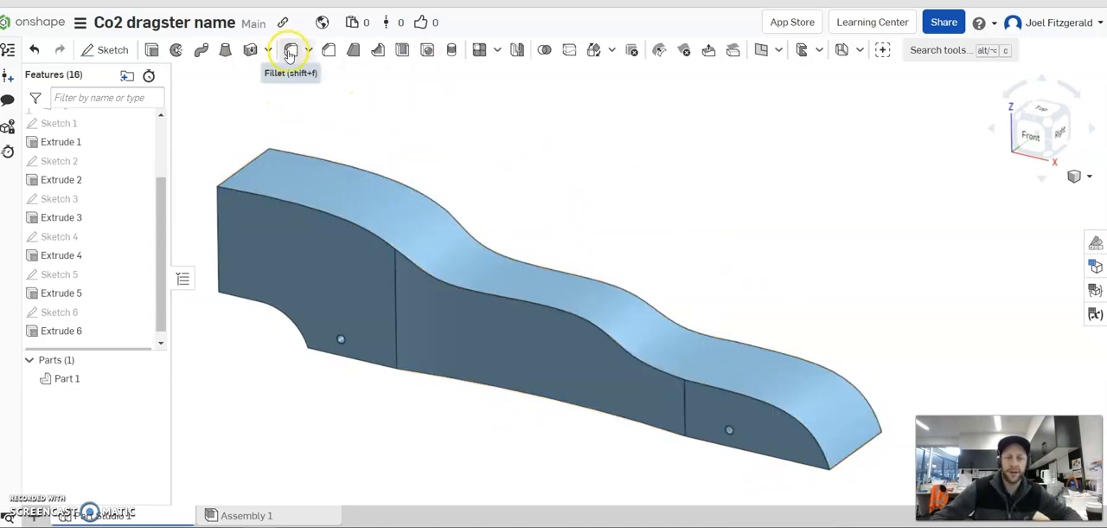
{"action": "left_click", "coordinate": [290, 52]}
{"action": "mouse_move", "coordinate": [538, 168]}
{"action": "right_mouse_down"}
{"action": "mouse_move", "coordinate": [547, 146]}
{"action": "mouse_move", "coordinate": [578, 219]}
{"action": "mouse_move", "coordinate": [561, 219]}
{"action": "mouse_move", "coordinate": [546, 148]}
{"action": "mouse_move", "coordinate": [519, 171]}
{"action": "right_mouse_up"}
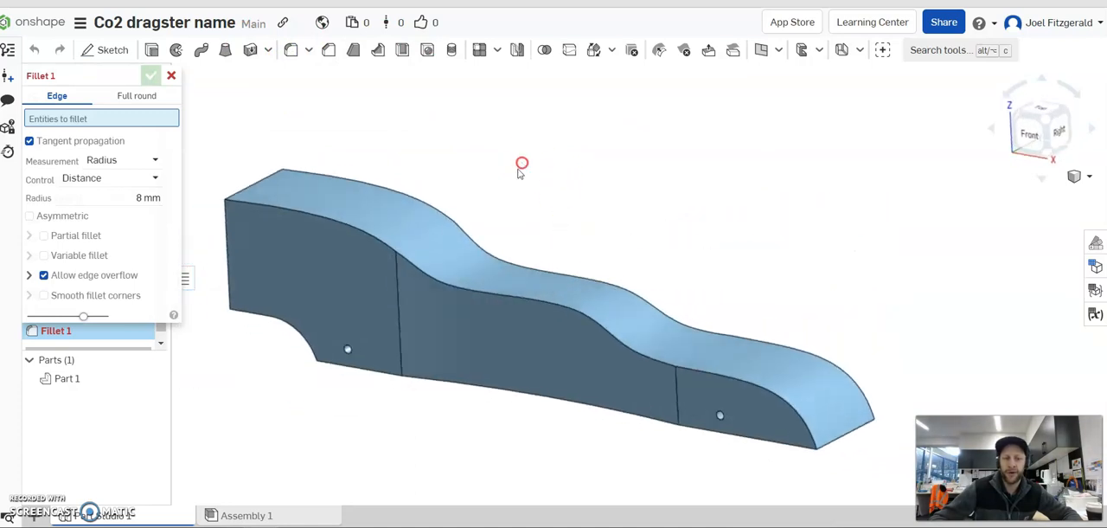
{"action": "left_click", "coordinate": [395, 274]}
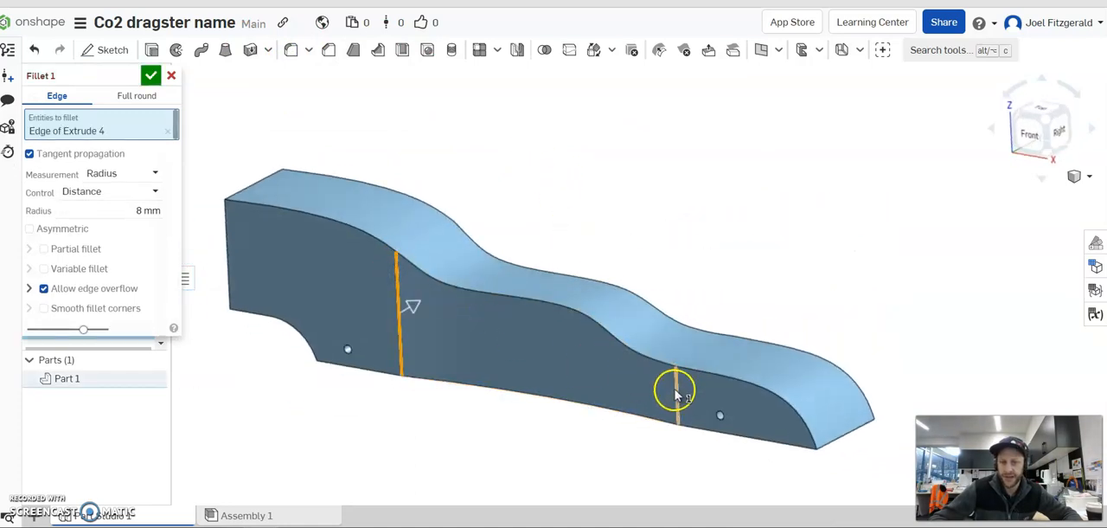
{"action": "left_click", "coordinate": [678, 394]}
{"action": "right_click_drag", "start_coordinate": [756, 262], "coordinate": [656, 267]}
{"action": "left_click", "coordinate": [419, 419]}
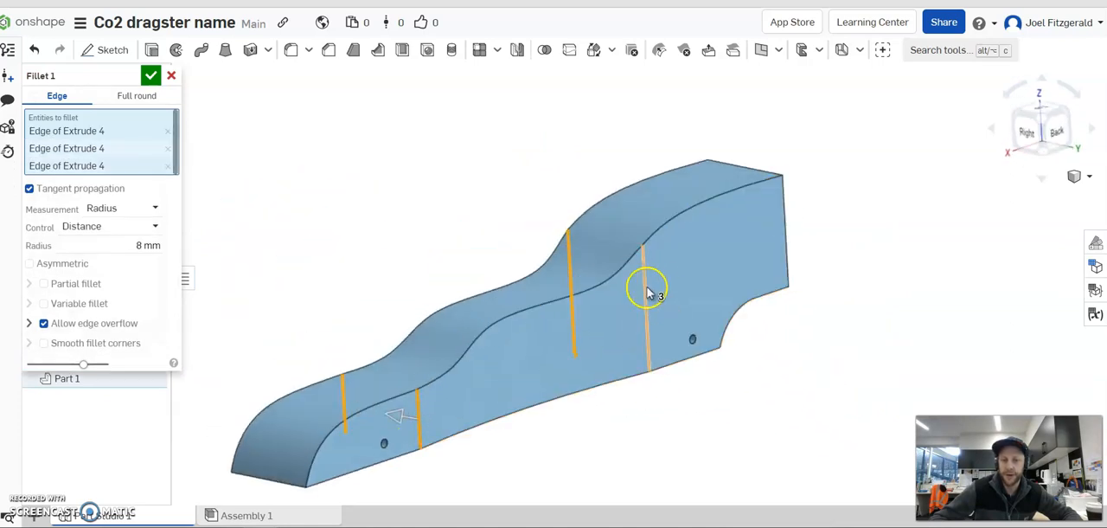
{"action": "left_click", "coordinate": [647, 289]}
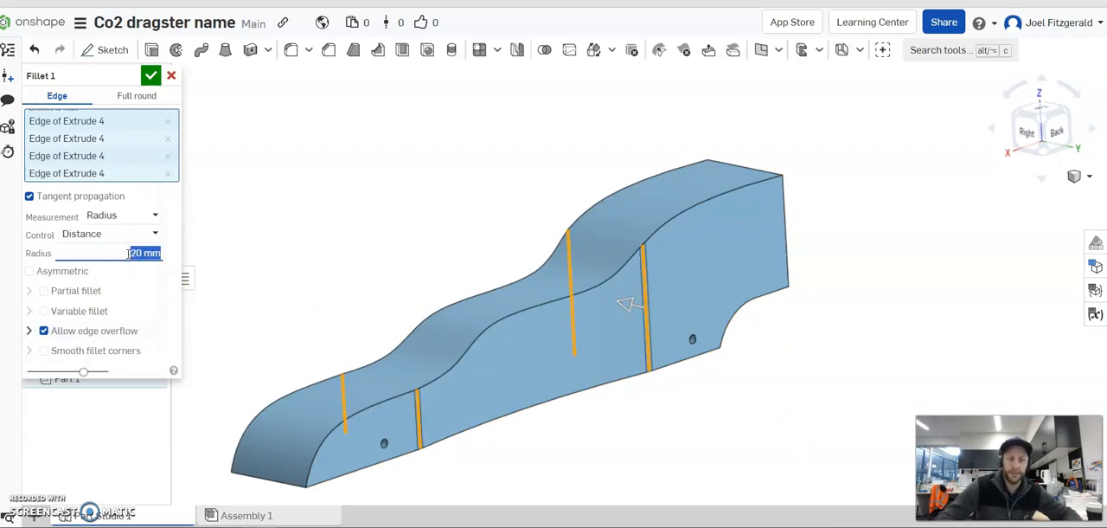
{"action": "right_click_drag", "start_coordinate": [516, 229], "coordinate": [441, 274]}
{"action": "left_click", "coordinate": [149, 75]}
Fillet the long upper edges along both sides of the body with a 5 mm radius.
{"action": "right_click_drag", "start_coordinate": [651, 381], "coordinate": [540, 188]}
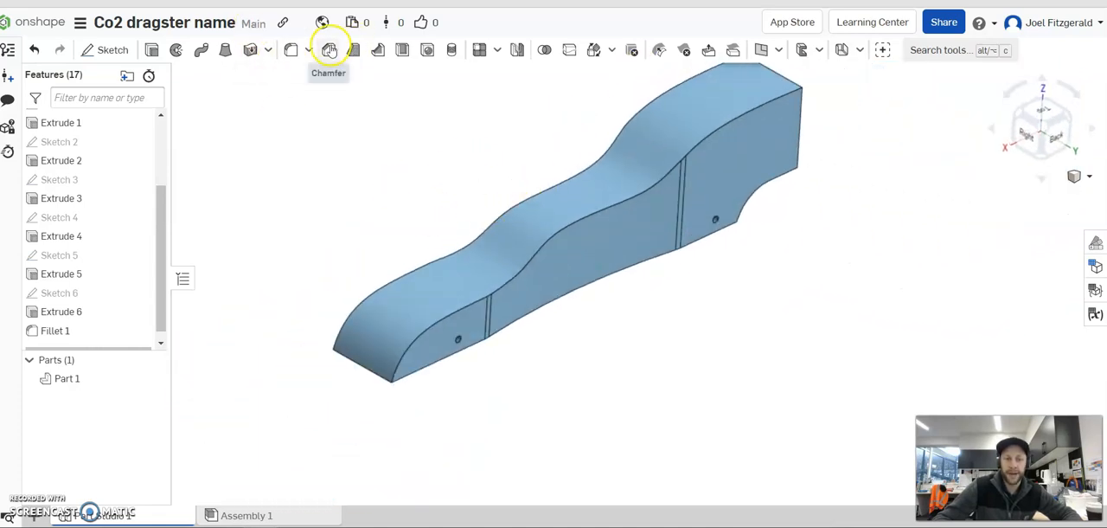
{"action": "left_click", "coordinate": [329, 49]}
{"action": "left_click", "coordinate": [330, 51]}
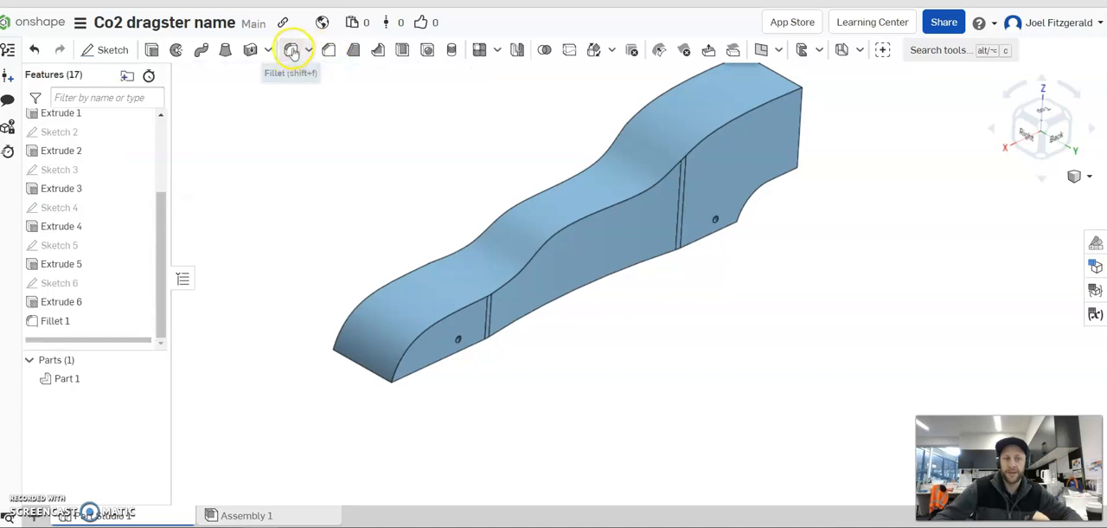
{"action": "left_click", "coordinate": [291, 50]}
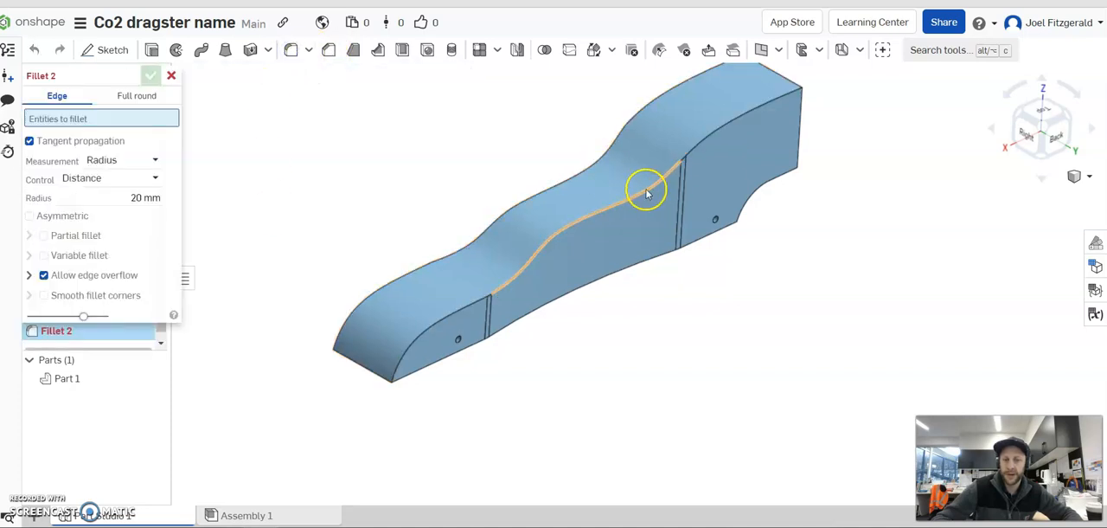
{"action": "left_click", "coordinate": [709, 141]}
{"action": "right_click_drag", "start_coordinate": [709, 219], "coordinate": [246, 251]}
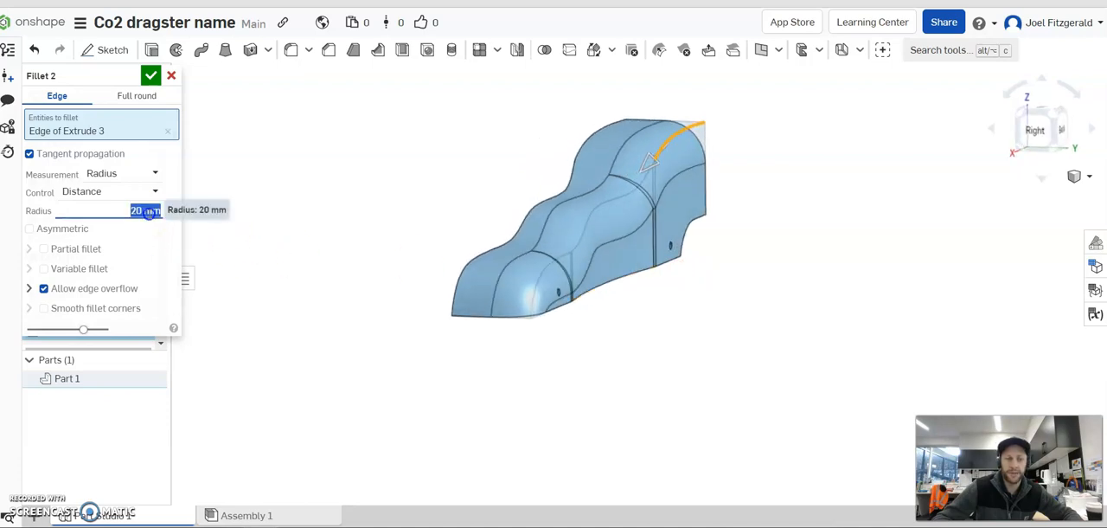
{"action": "right_click_drag", "start_coordinate": [571, 191], "coordinate": [563, 226]}
{"action": "left_click", "coordinate": [515, 208]}
{"action": "right_click_drag", "start_coordinate": [680, 248], "coordinate": [640, 314]}
Set the upper-edge fillet radius to 7.5 mm and apply the fillet.
{"action": "left_click", "coordinate": [156, 231]}
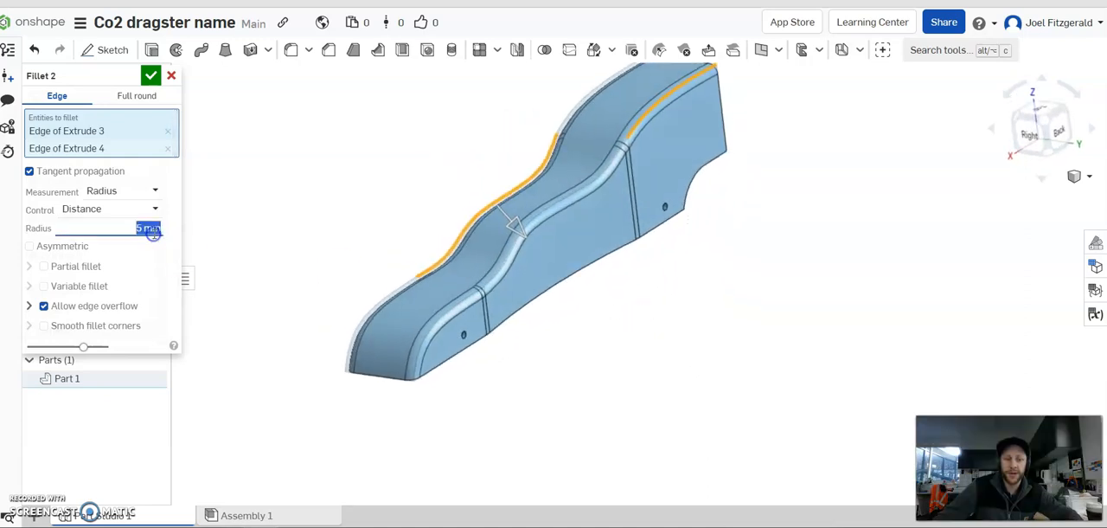
{"action": "type", "text": "7.5"}
{"action": "key", "text": "Return"}
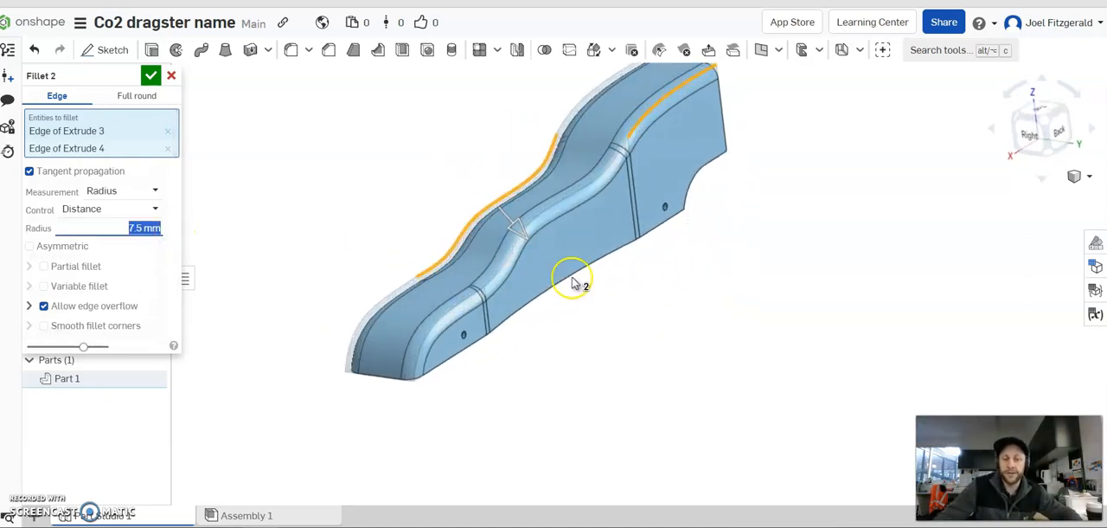
{"action": "right_click_drag", "start_coordinate": [364, 208], "coordinate": [338, 216]}
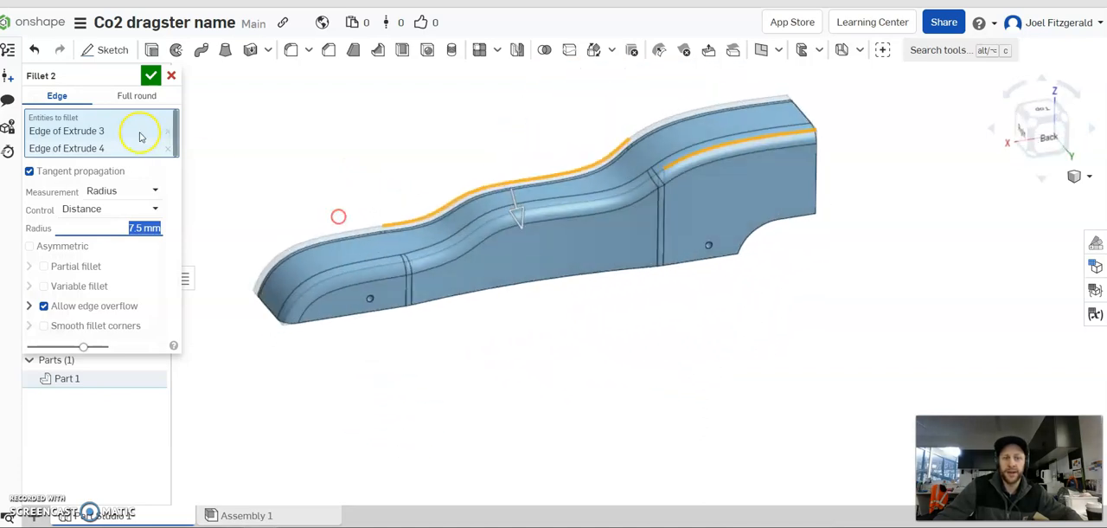
{"action": "left_click", "coordinate": [150, 77]}
Fillet the side edges of the lower rear cut-out on both sides with a 7.5 mm radius.
{"action": "right_click_drag", "start_coordinate": [547, 415], "coordinate": [418, 350]}
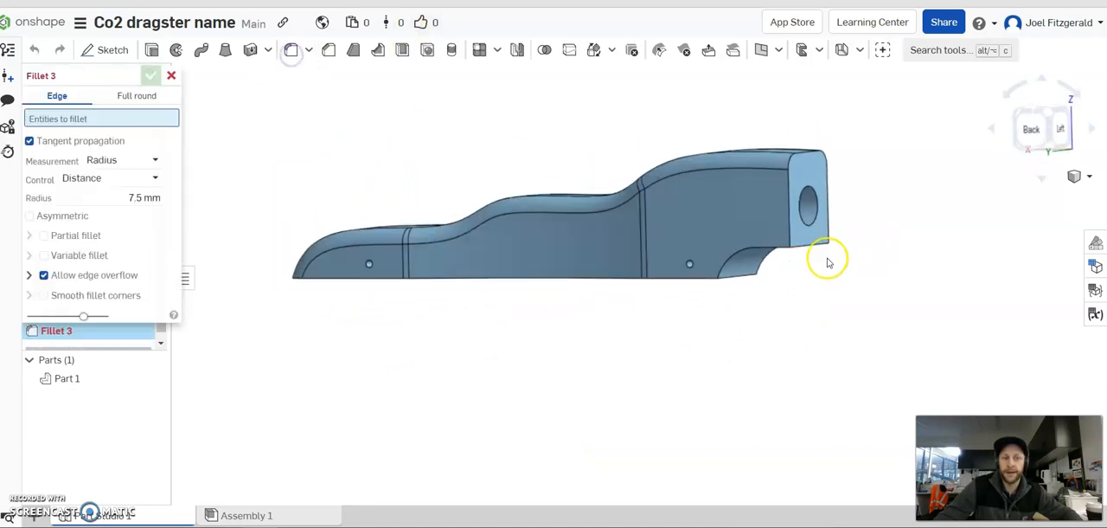
{"action": "left_click", "coordinate": [753, 251]}
{"action": "right_click_drag", "start_coordinate": [803, 289], "coordinate": [718, 253]}
{"action": "left_click", "coordinate": [685, 245]}
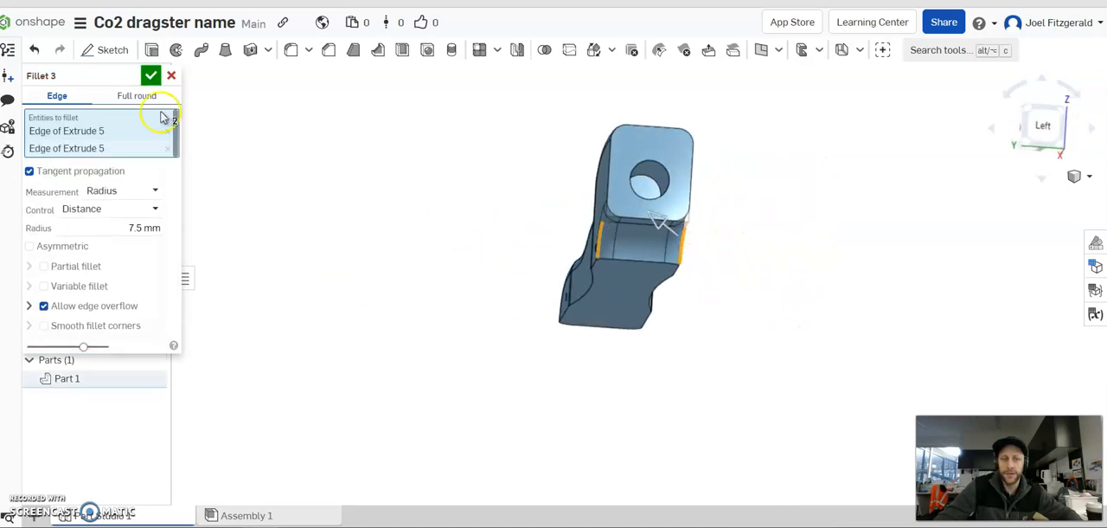
{"action": "left_click", "coordinate": [151, 76]}
{"action": "right_click_drag", "start_coordinate": [453, 238], "coordinate": [581, 211]}
{"action": "right_click_drag", "start_coordinate": [534, 292], "coordinate": [378, 216]}
{"action": "right_click_drag", "start_coordinate": [619, 222], "coordinate": [630, 208]}
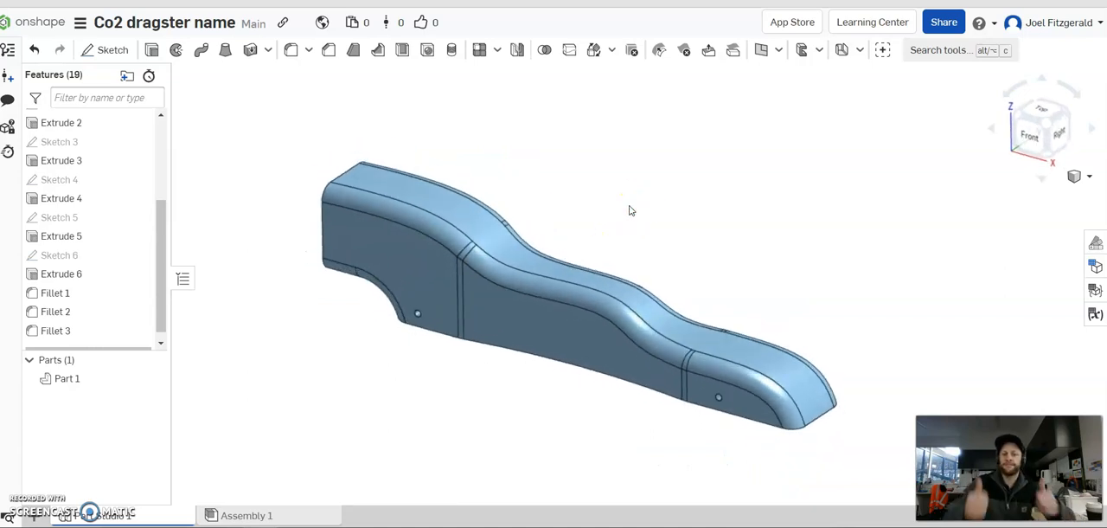